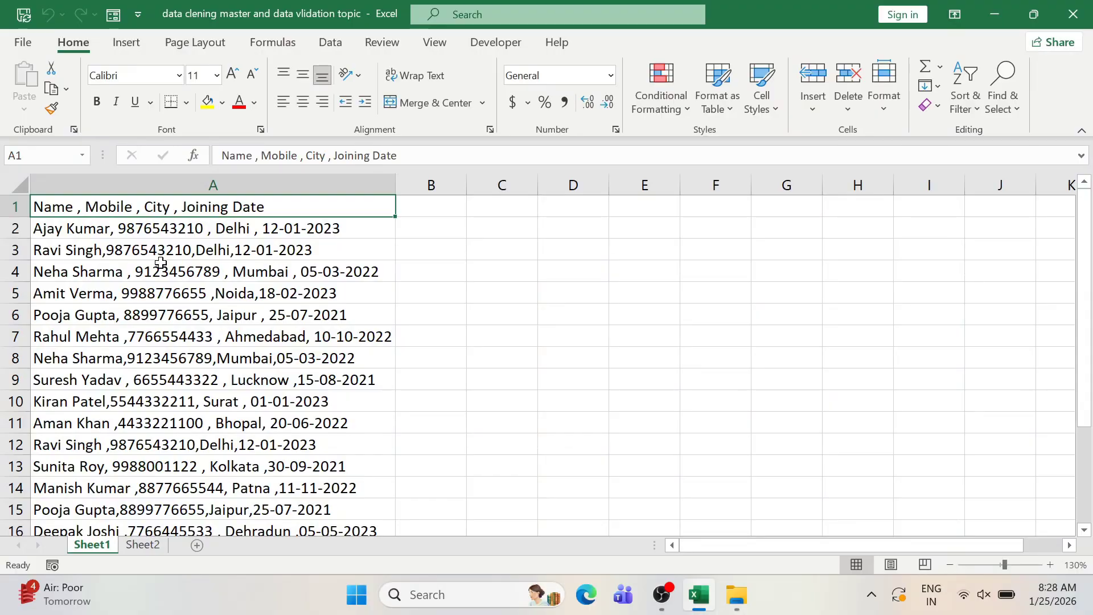
- View the comma-joined name, mobile, city and joining-date records in column A of Sheet1
left_click(161, 263)
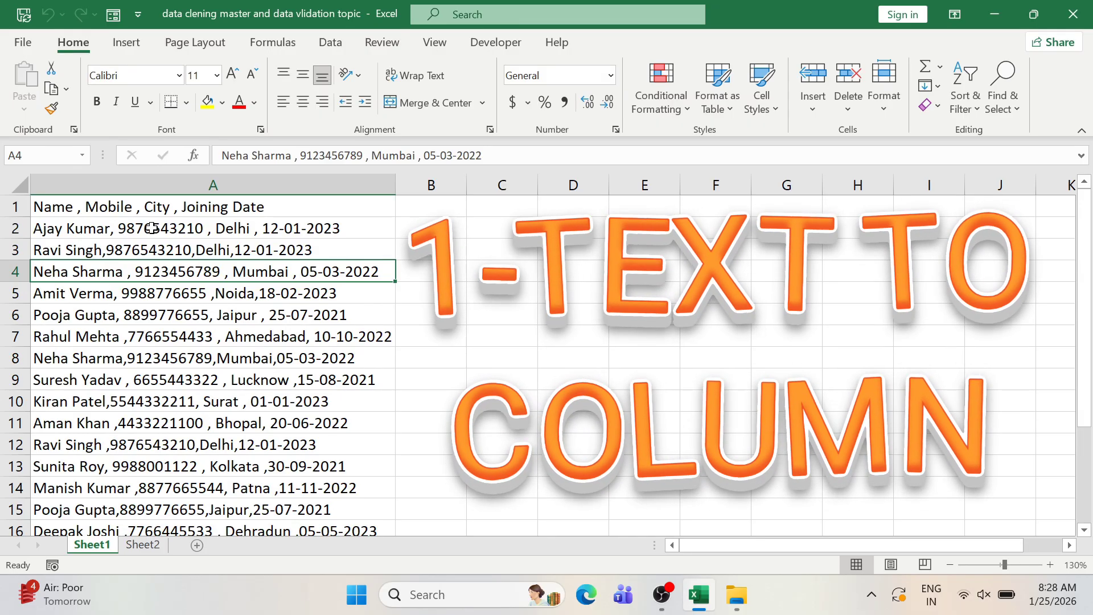
- Review the records, including the repeat in row 8, and select all of column A
left_click(217, 299)
left_click(188, 358)
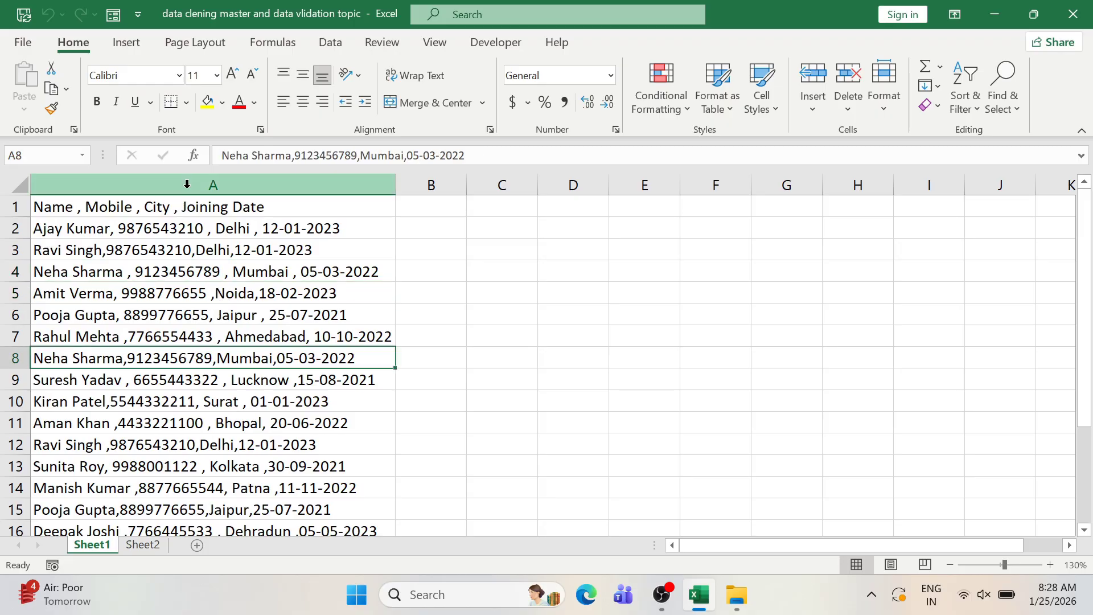
left_click(186, 185)
left_click(173, 285)
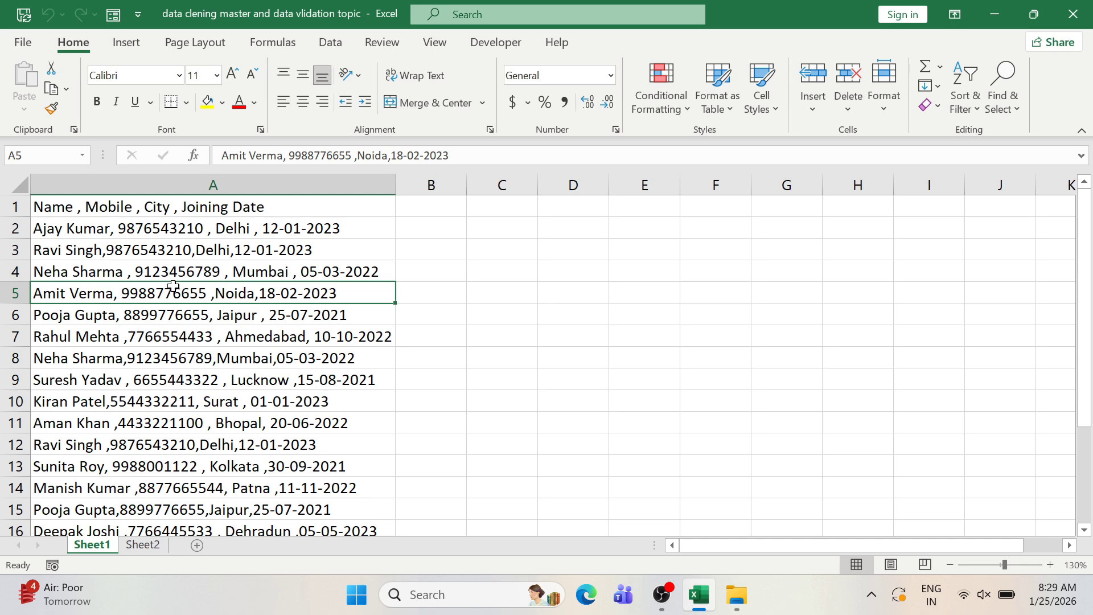
left_click(173, 187)
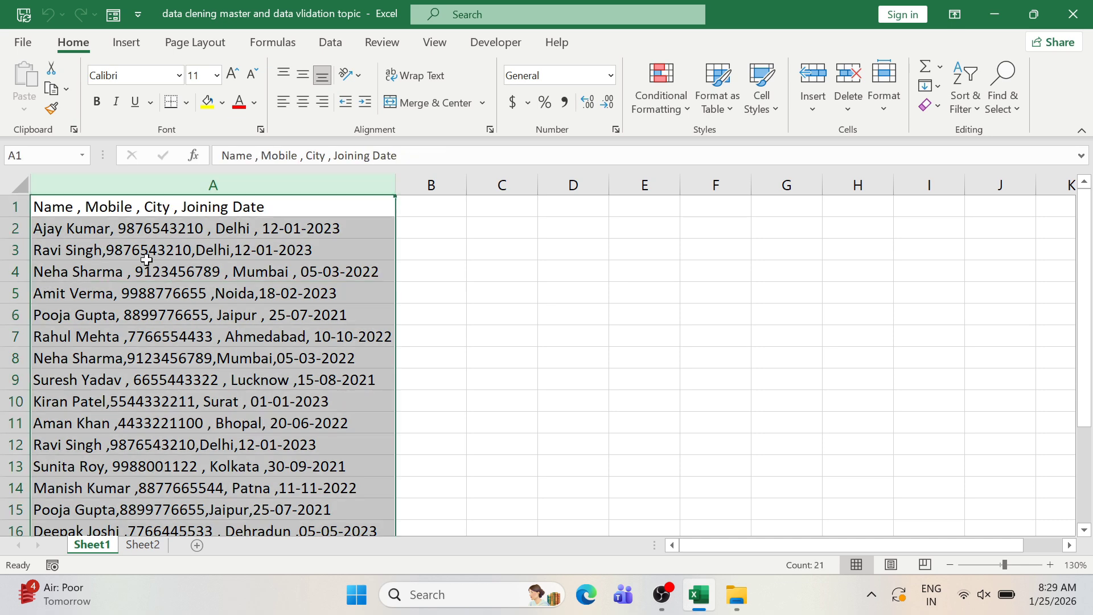
left_click(131, 274)
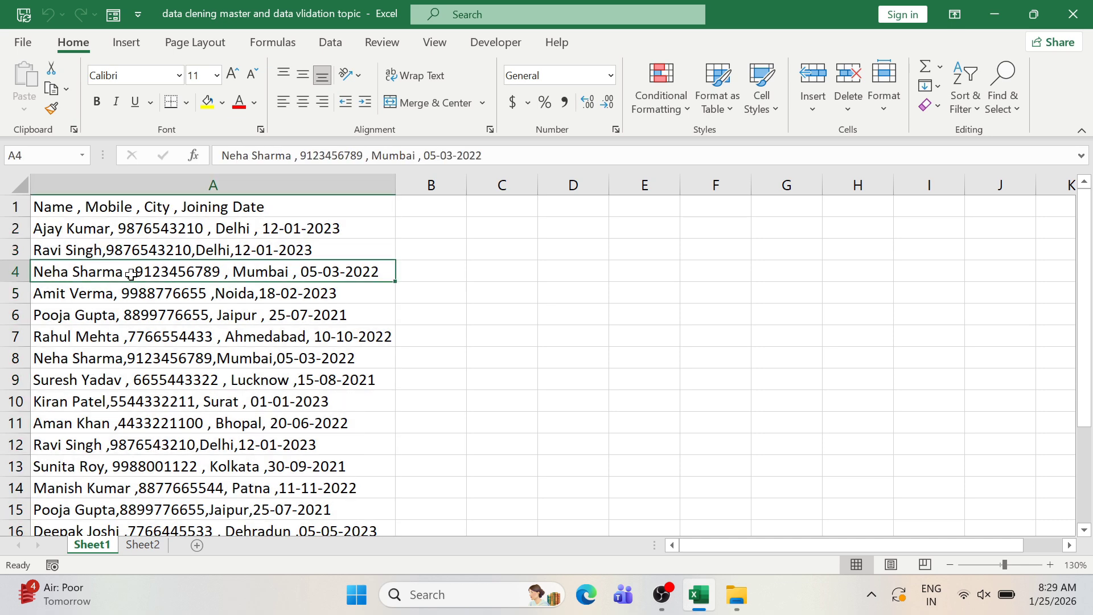
left_click(147, 331)
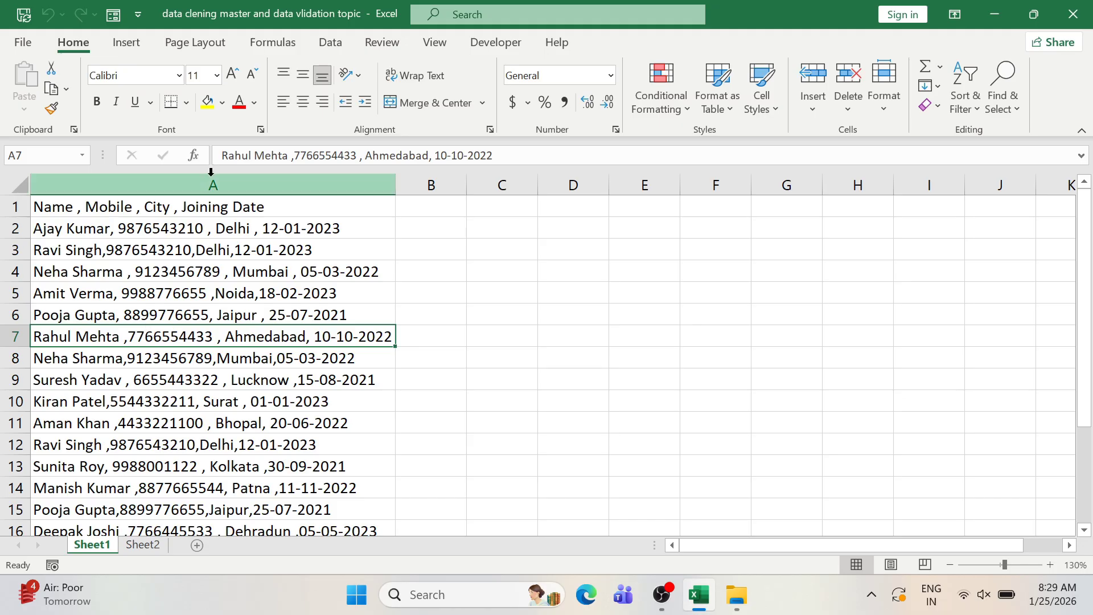
left_click(209, 185)
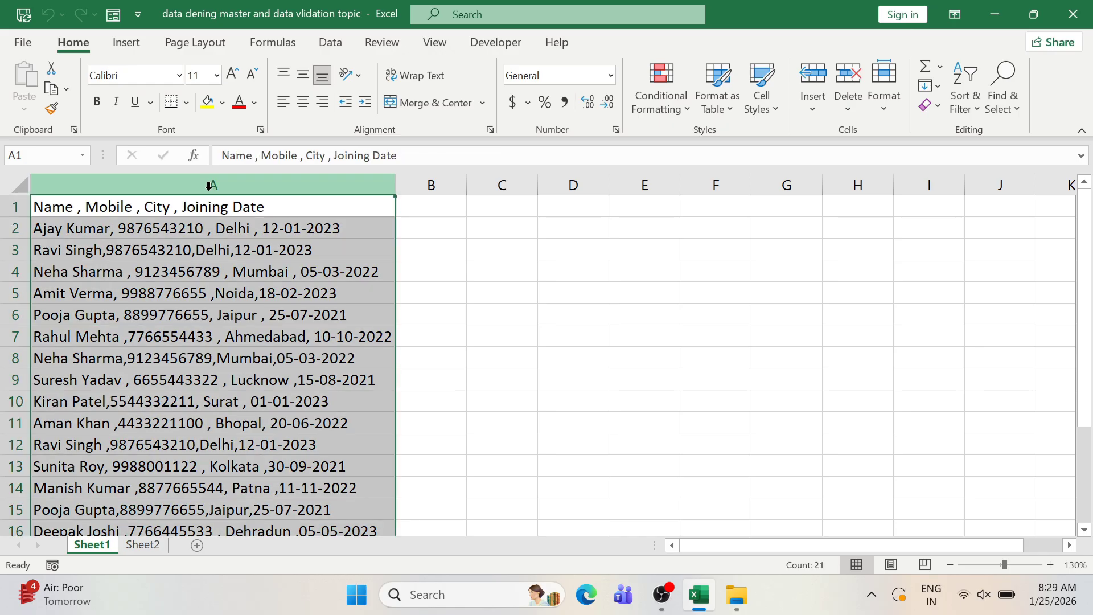
left_click(331, 44)
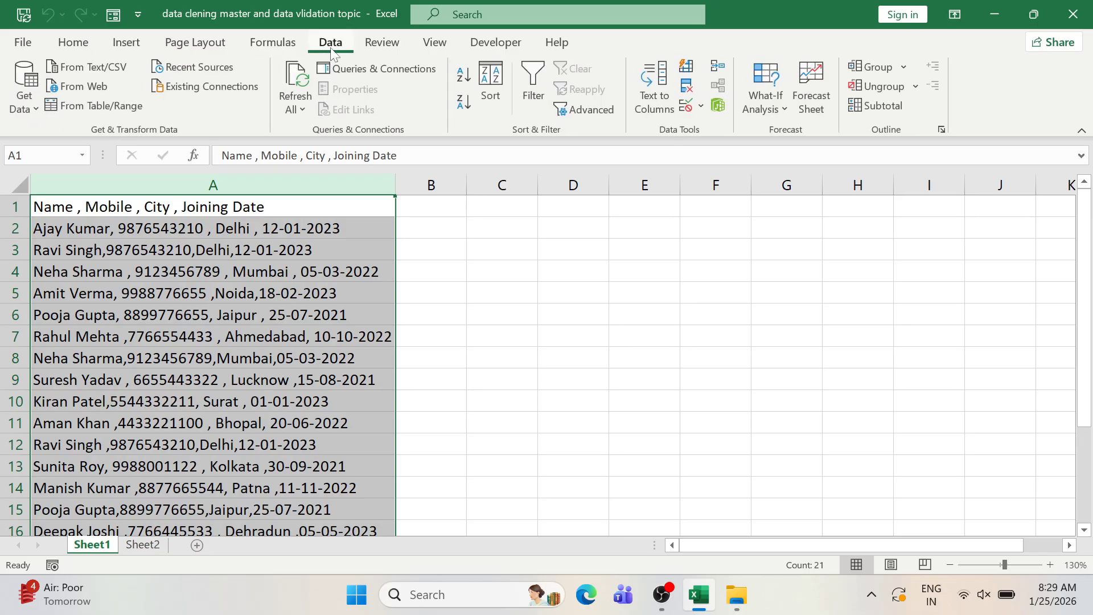
- Run Text to Columns, Delimited with a comma separator, splitting records into Name, Mobile, City and Joining Date
left_click(654, 96)
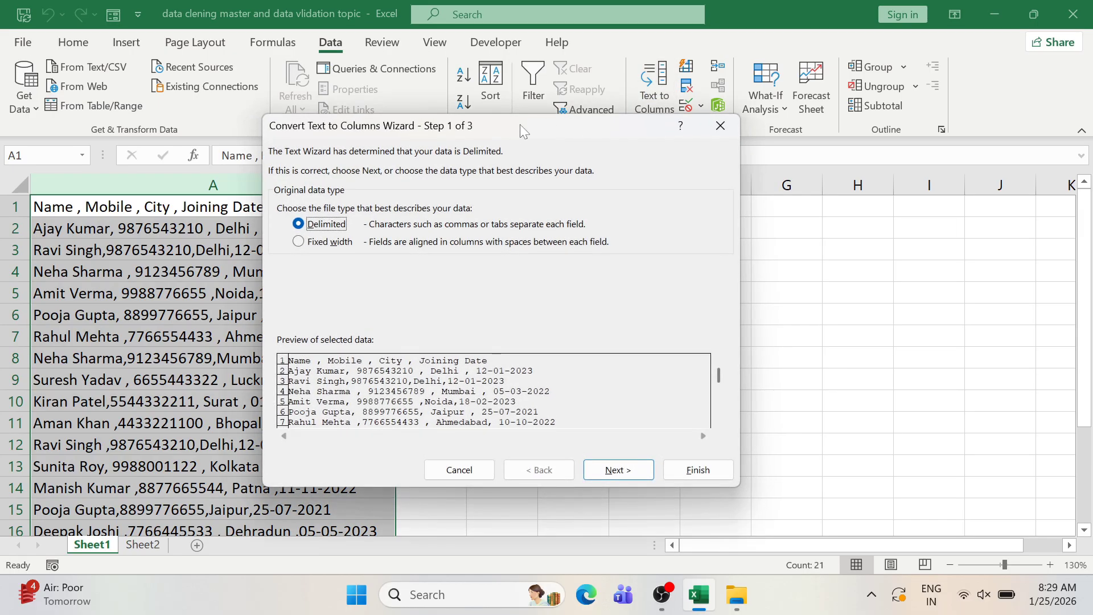
left_click_drag(521, 124, 393, 117)
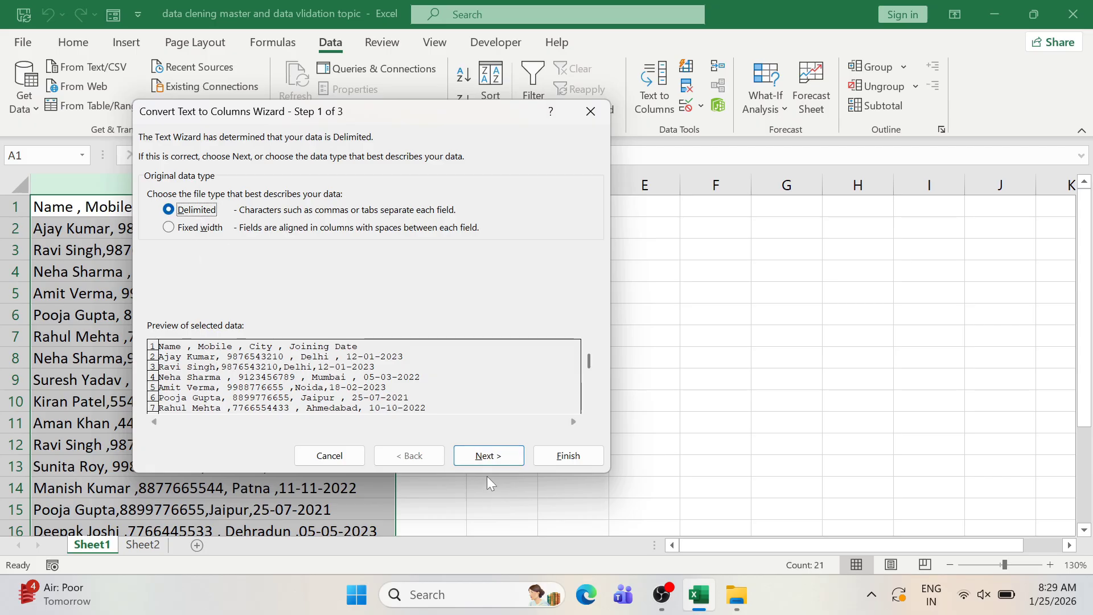
left_click(487, 456)
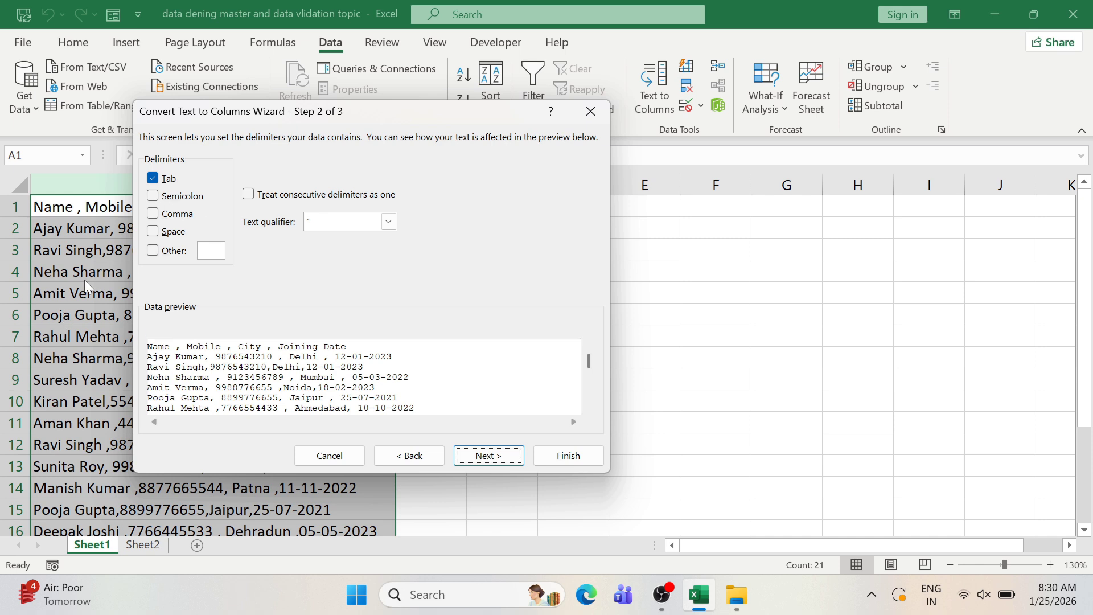
left_click_drag(336, 116, 526, 152)
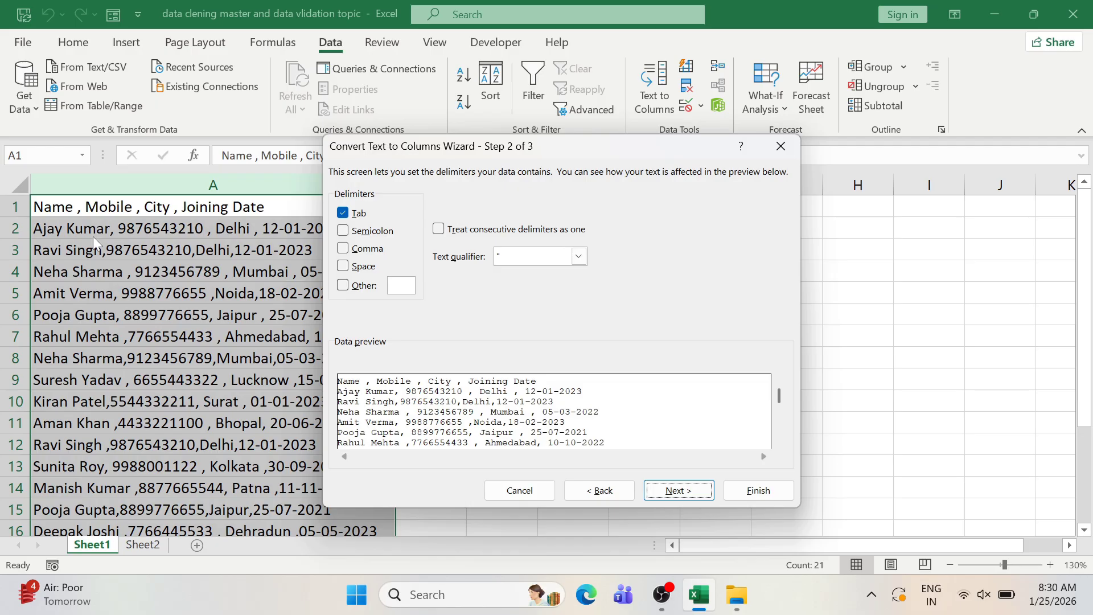
left_click(342, 285)
type(",")
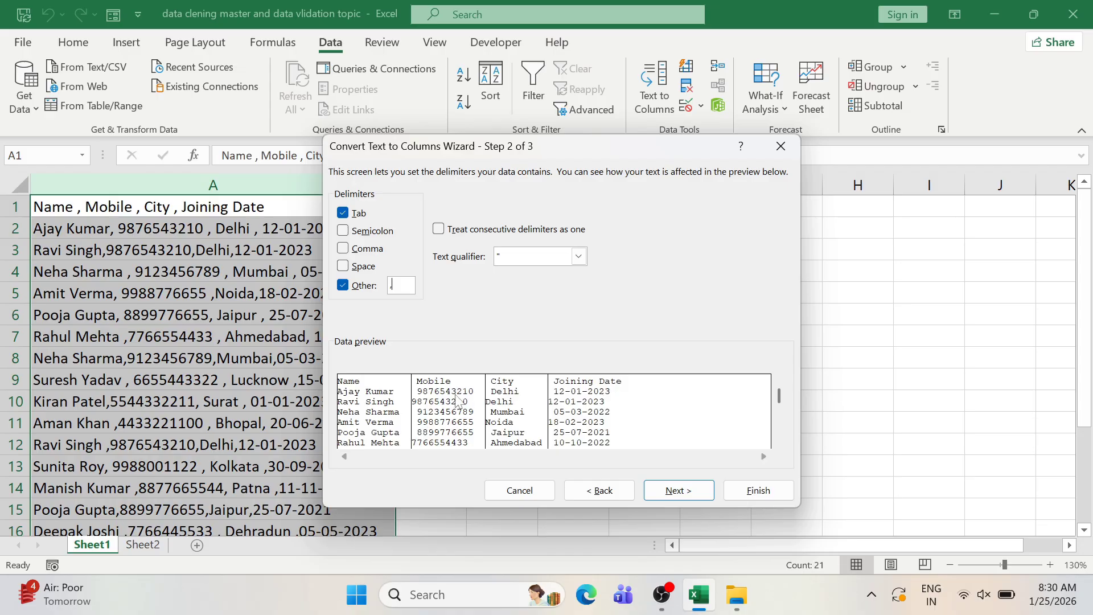
left_click(703, 491)
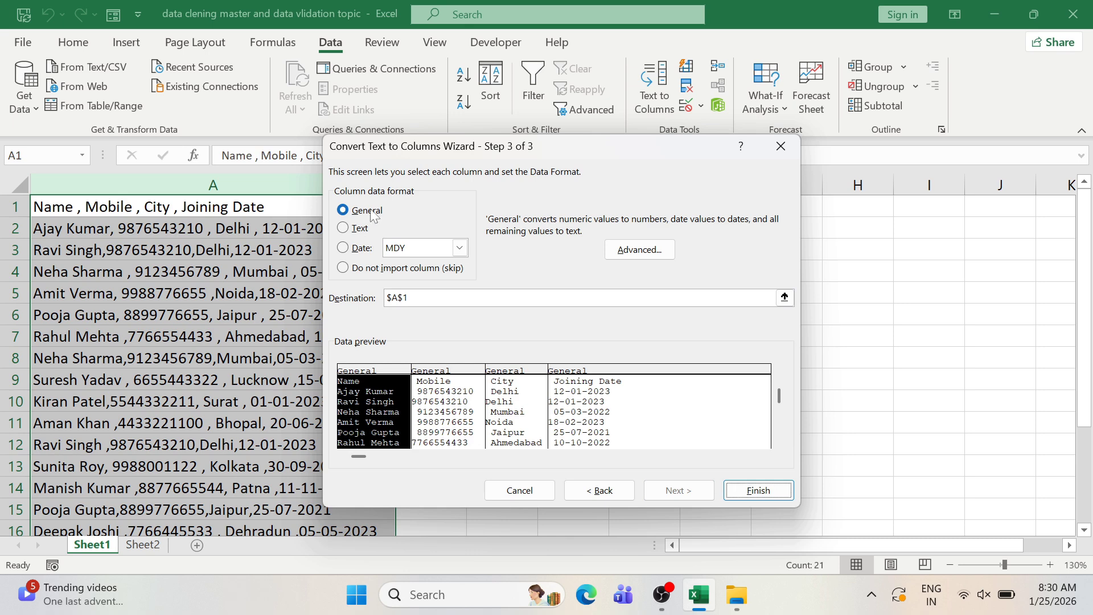
left_click(746, 496)
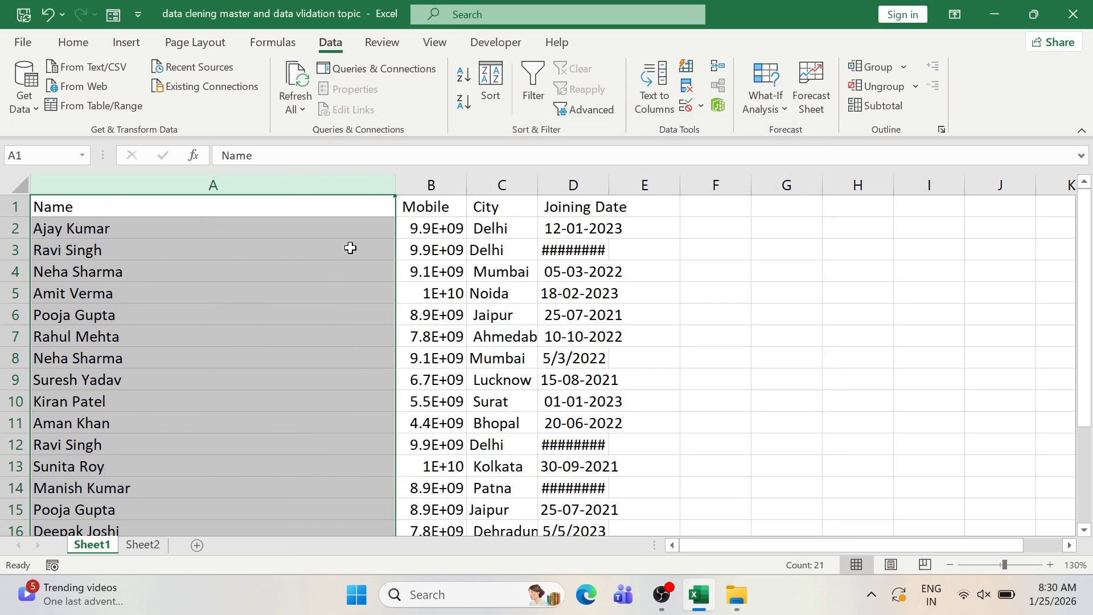
- Autofit columns A and D and widen column B so names, dates and full mobile numbers show
double_click(394, 185)
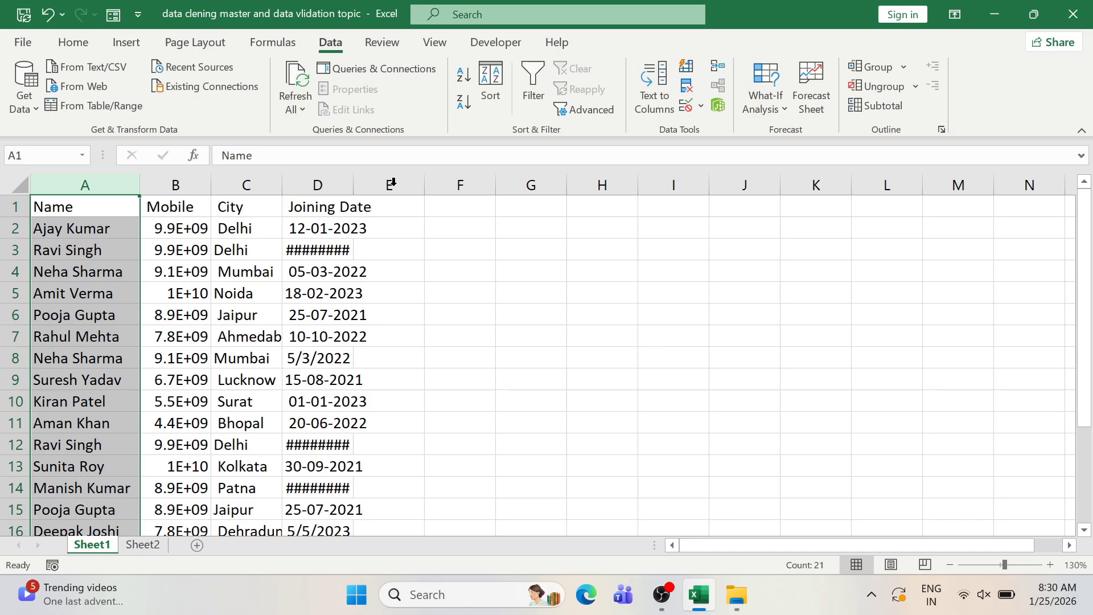
left_click(251, 276)
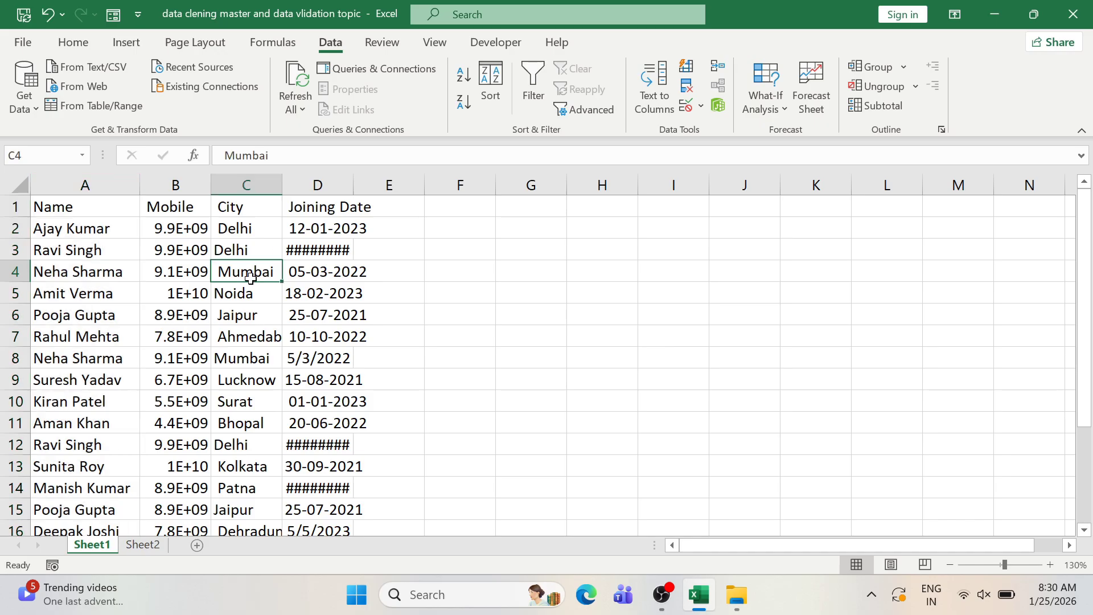
double_click(352, 184)
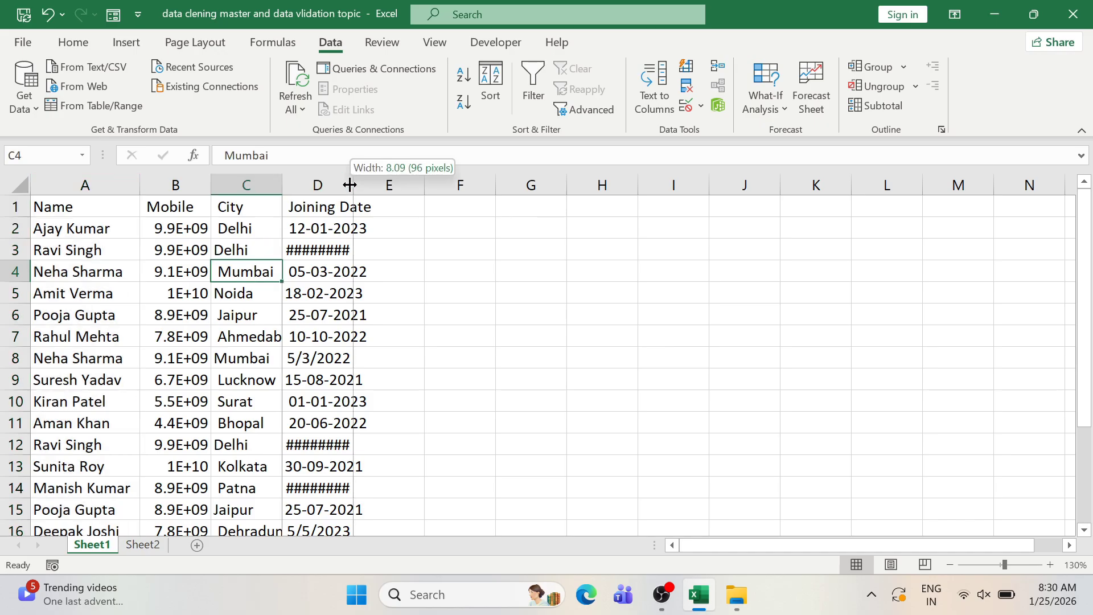
left_click(296, 297)
left_click(225, 354)
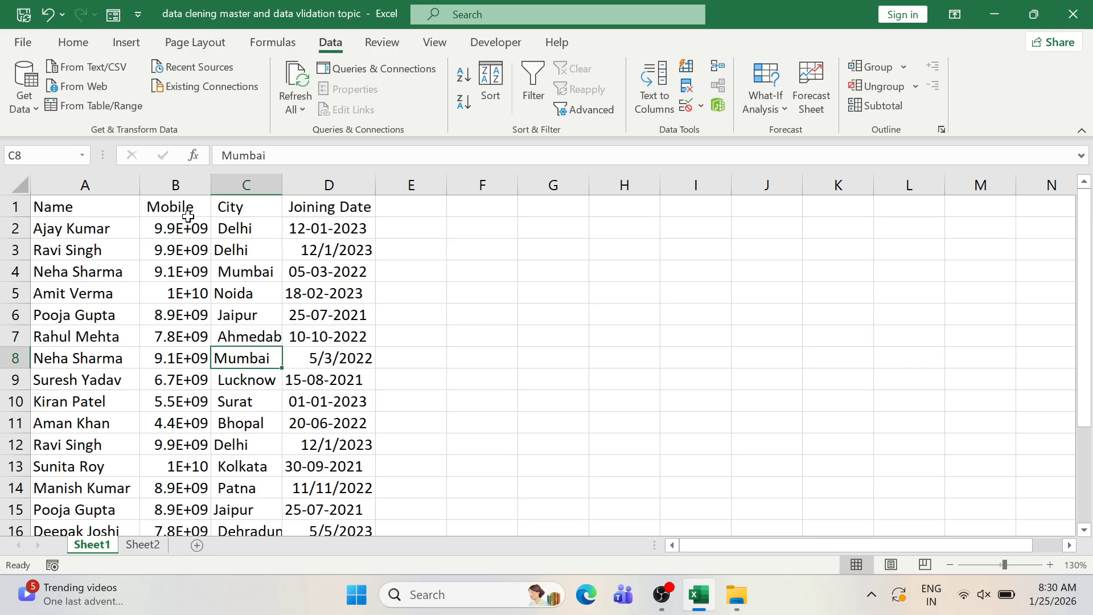
left_click_drag(188, 212, 168, 414)
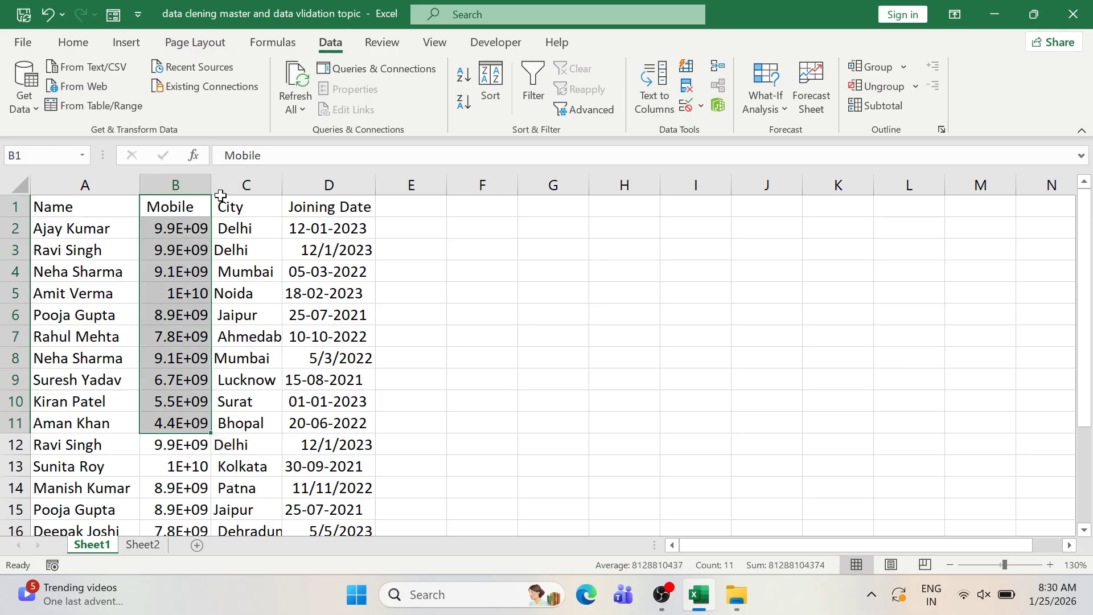
left_click_drag(211, 185, 244, 186)
- Widen column D a bit more and review the mobile numbers, including the repeated one in B8
left_click(226, 228)
left_click_drag(221, 256, 208, 374)
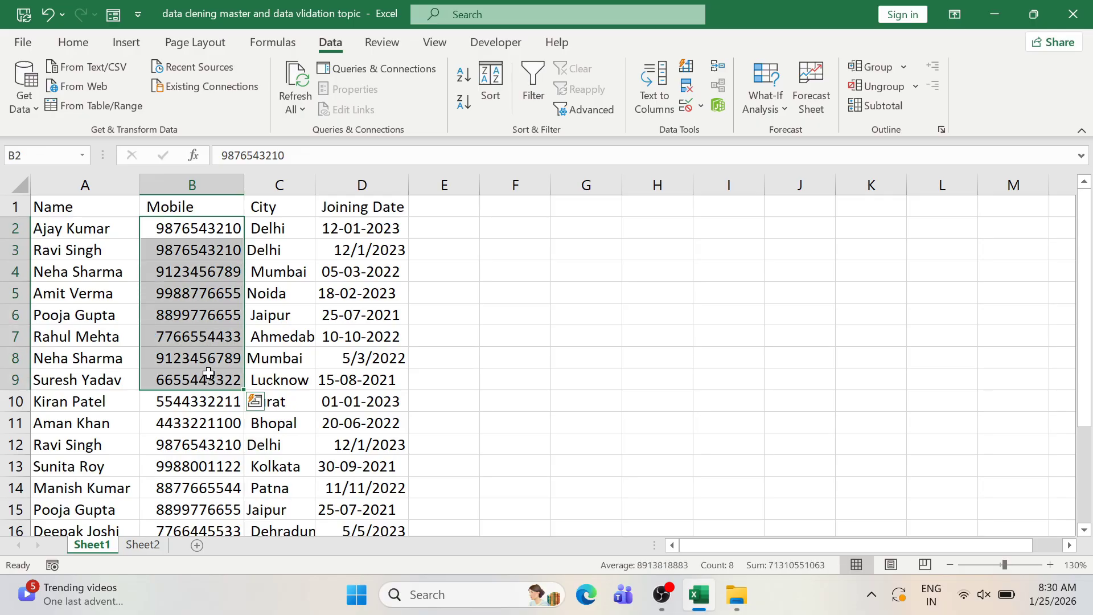
left_click(284, 307)
left_click_drag(356, 240, 359, 379)
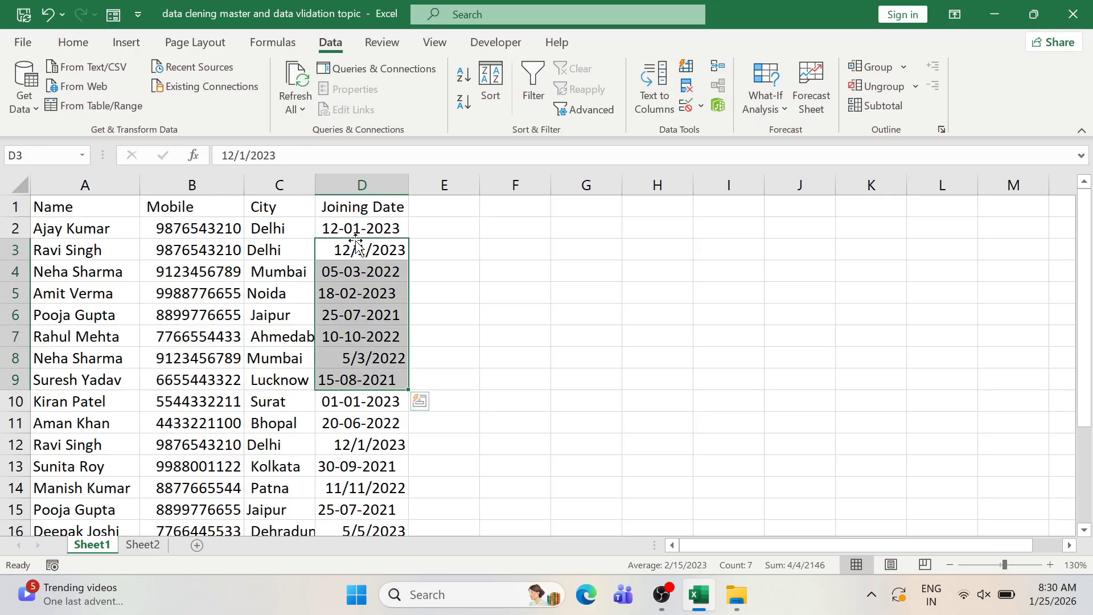
left_click_drag(407, 186, 415, 186)
left_click(206, 254)
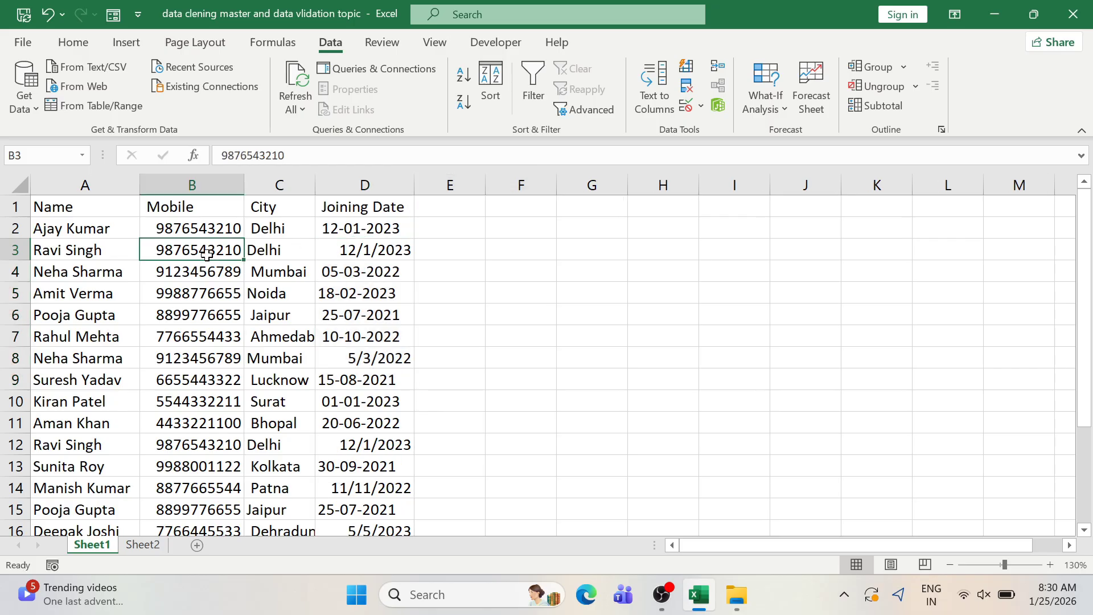
left_click(215, 365)
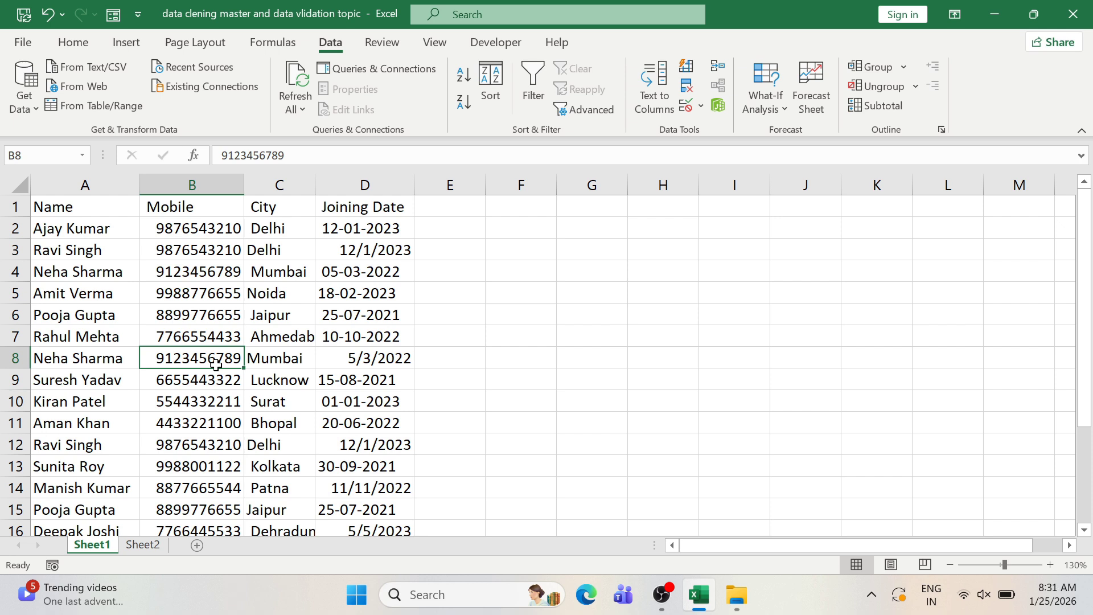
left_click(194, 310)
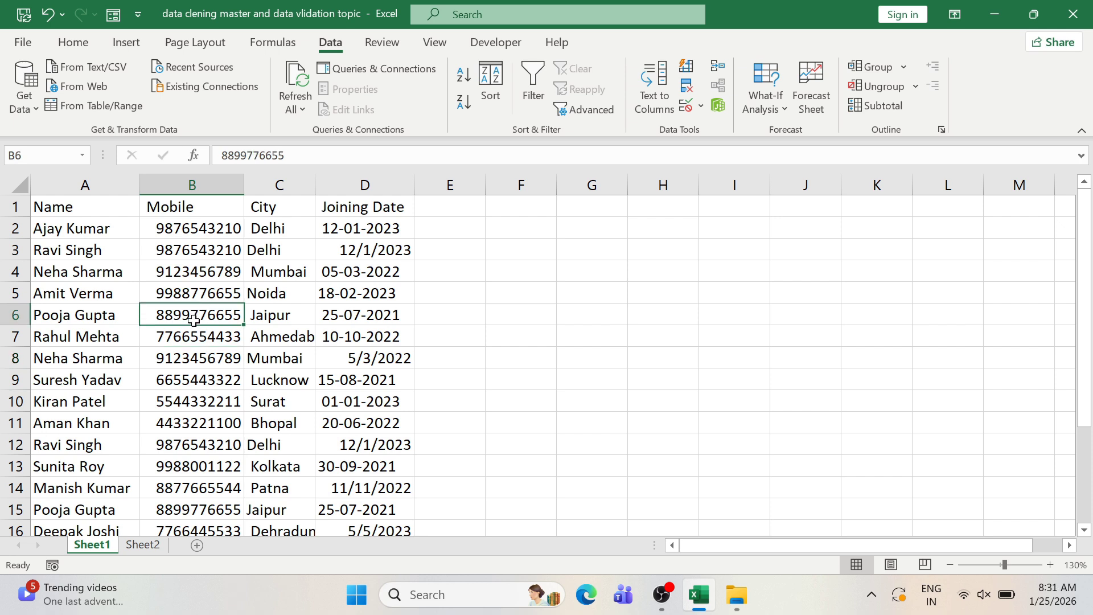
left_click(194, 332)
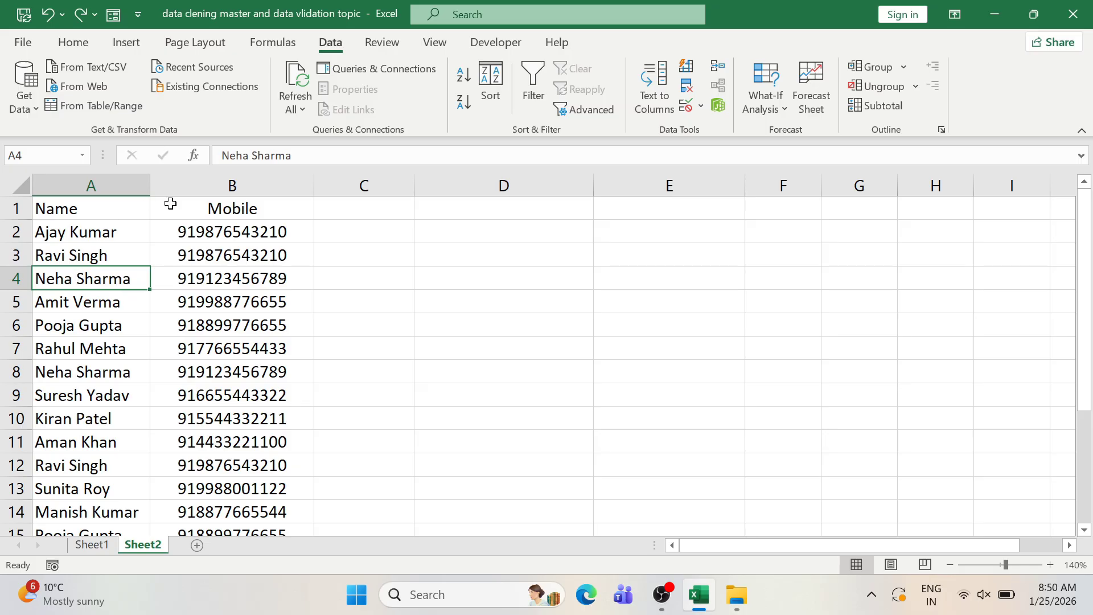
- Review the 12-digit, 91-prefixed mobile numbers listed on Sheet2
left_click(212, 309)
left_click(91, 282)
left_click(229, 271)
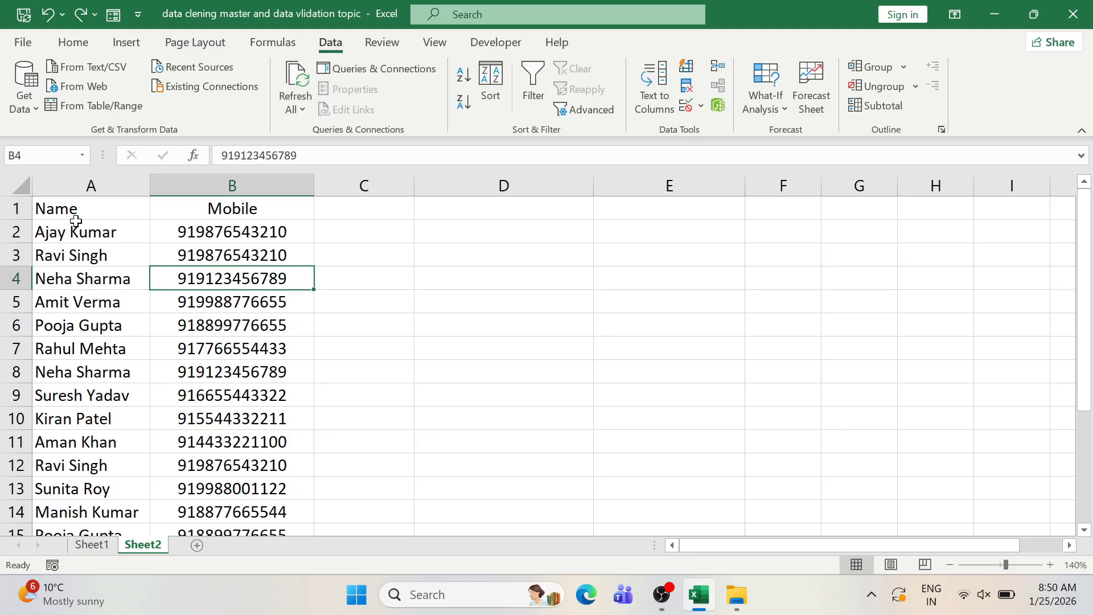
left_click(211, 213)
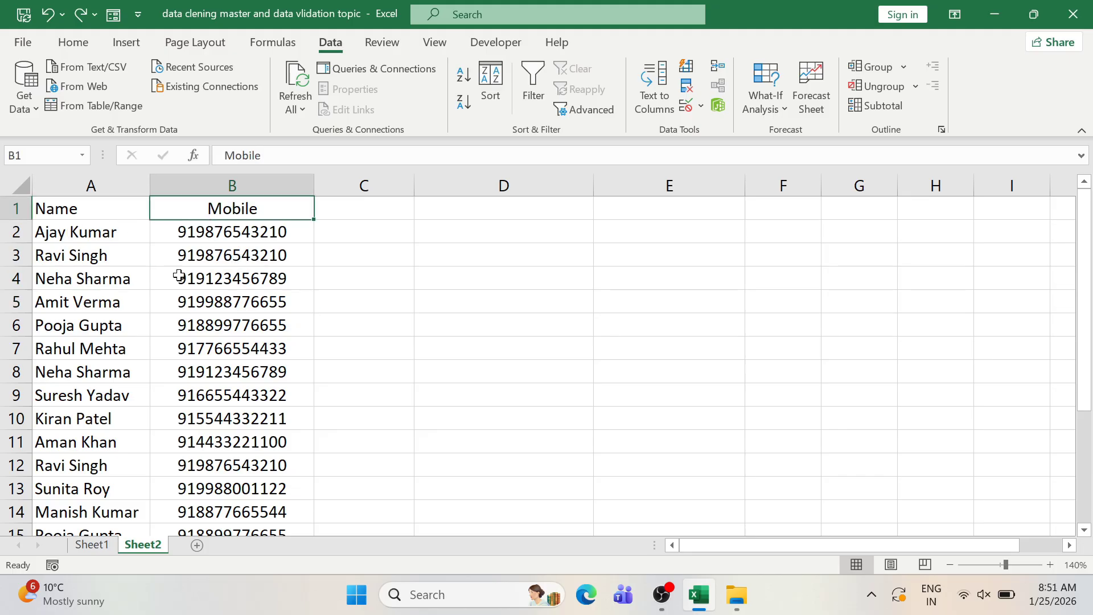
left_click(175, 279)
left_click(194, 235)
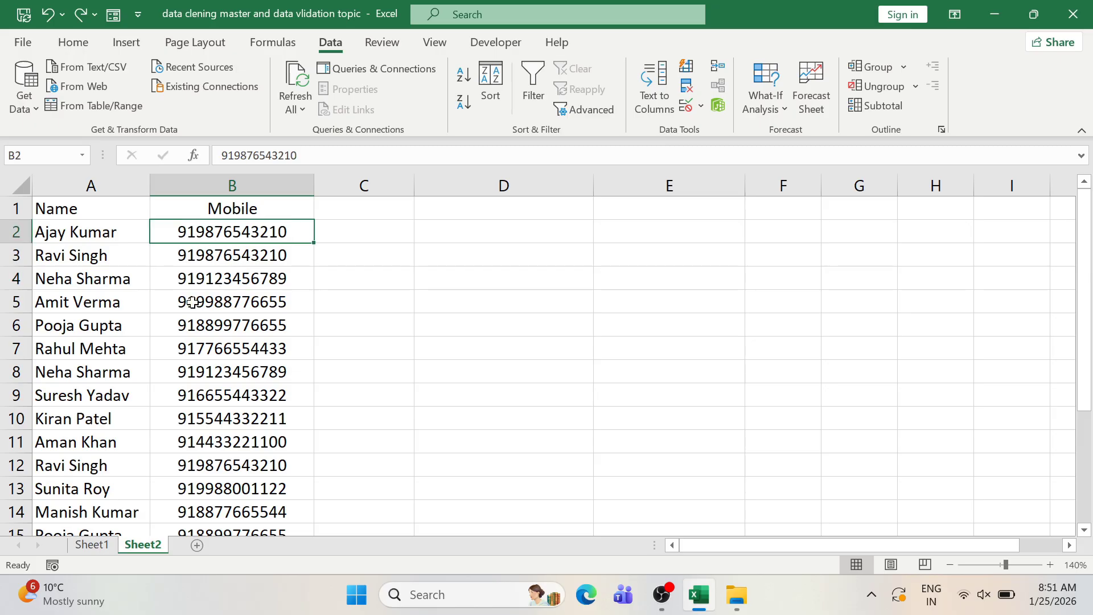
scroll(227, 404, "down", 4)
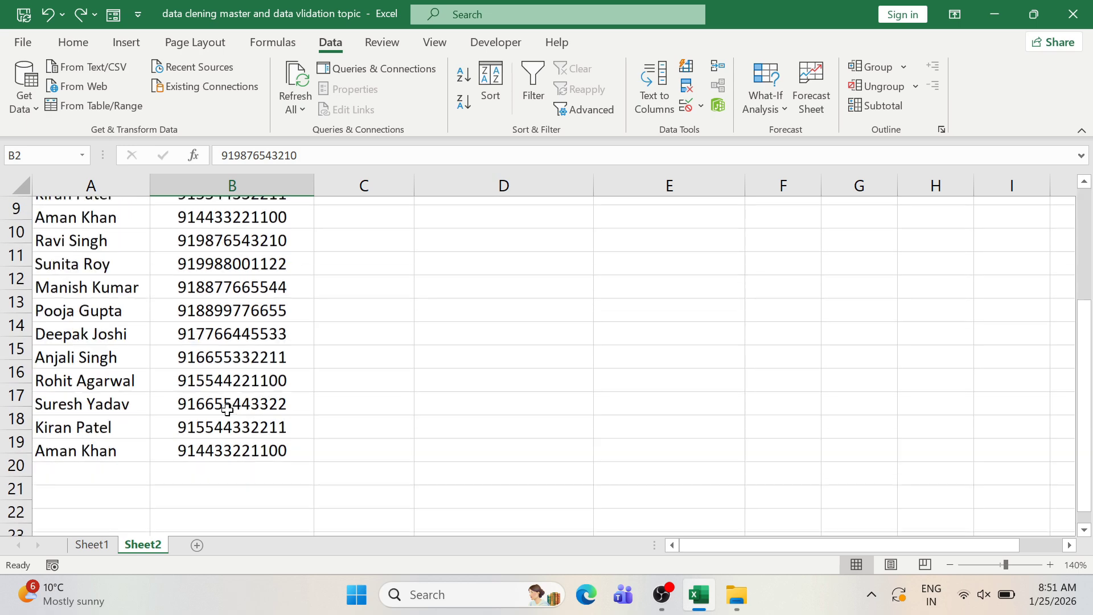
scroll(227, 409, "up", 2)
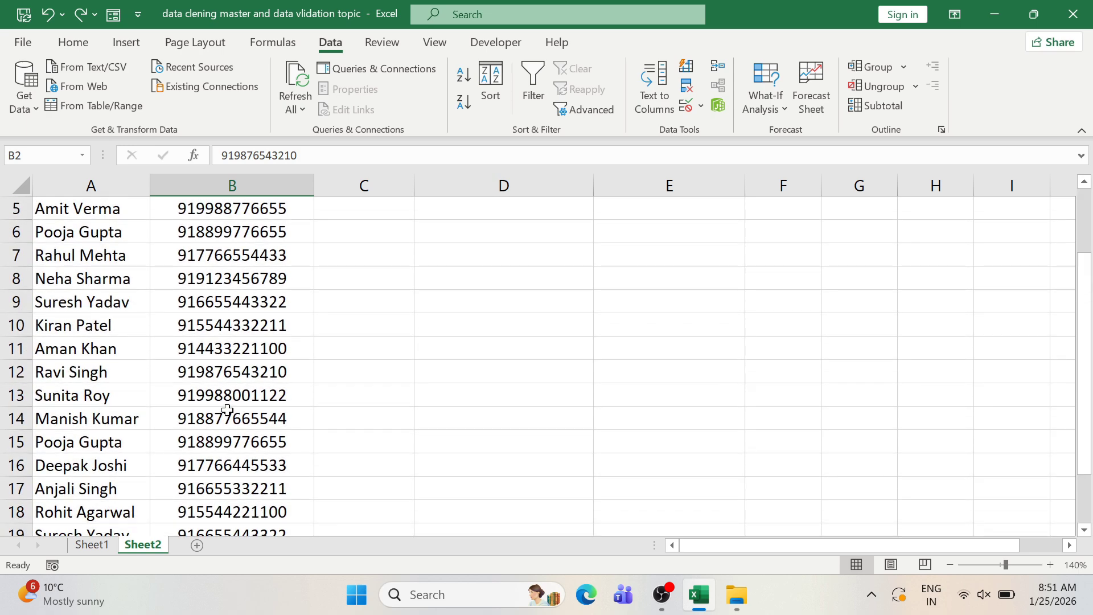
scroll(228, 409, "up", 1)
scroll(228, 409, "down", 3)
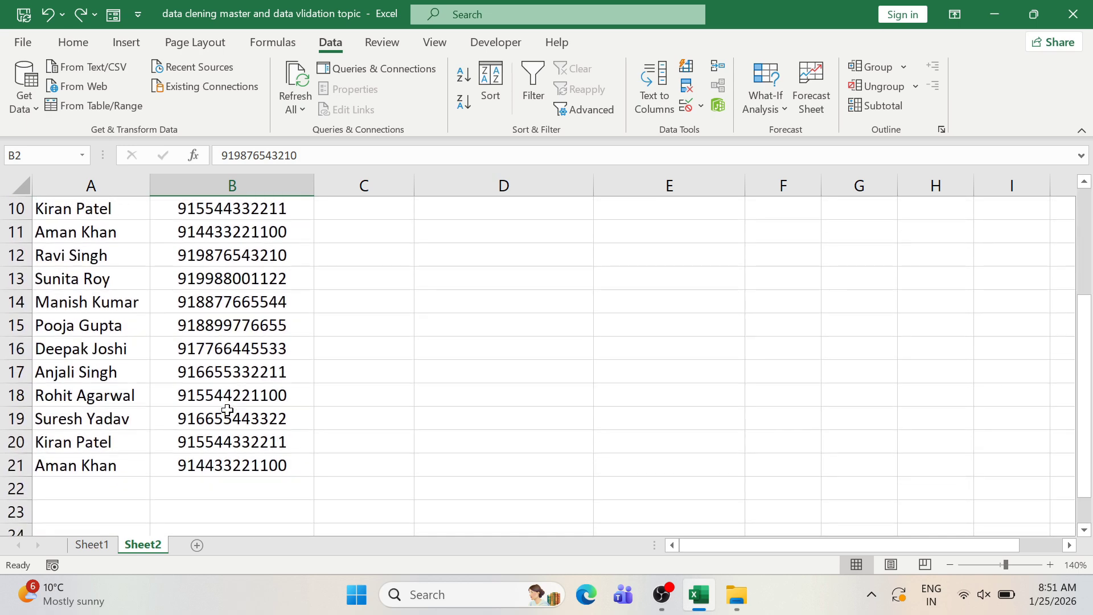
scroll(227, 409, "up", 3)
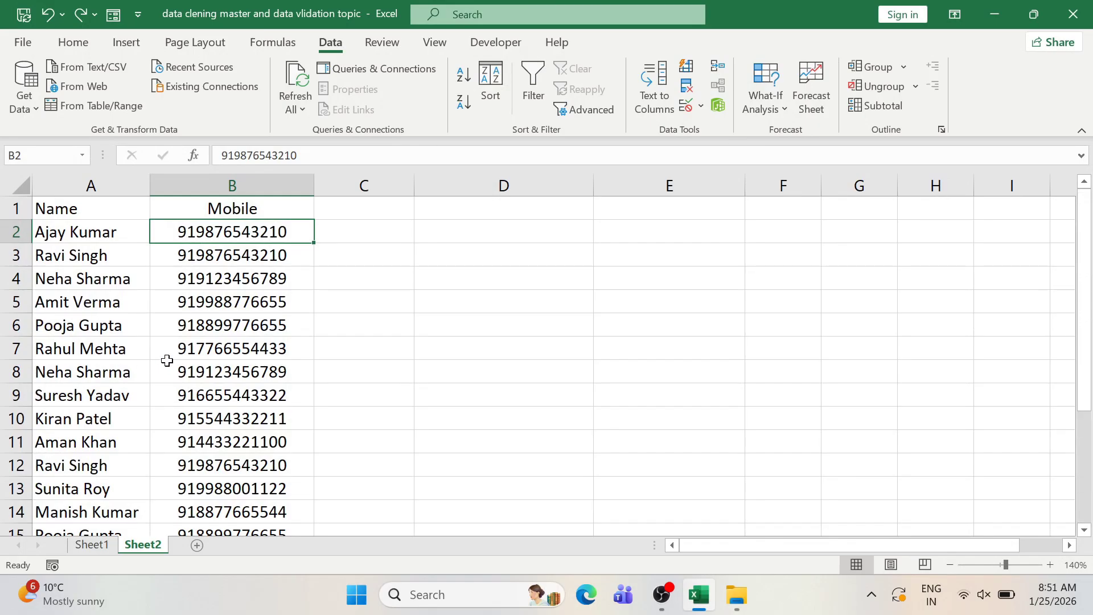
- Select the Mobile numbers from B2 down to B21 with Ctrl+Shift+Down
left_click(213, 251)
key("Up")
left_click(213, 251)
key("Up")
key("ctrl+shift+Down")
scroll(213, 251, "up", 3)
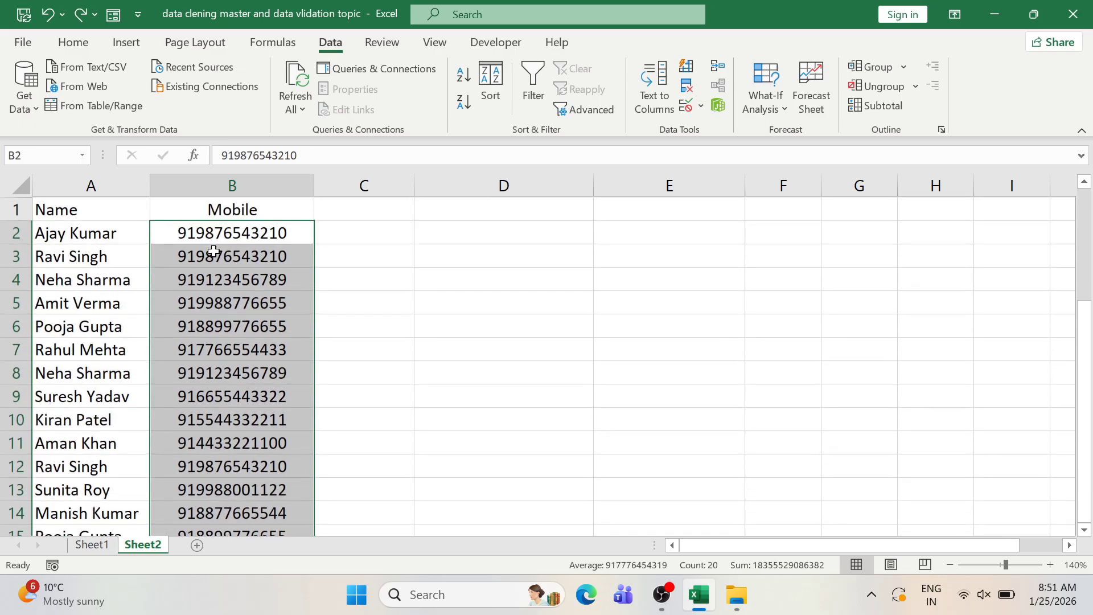
- Choose Fixed width in Text to Columns with a break after the 91 prefix, reaching Step 3
left_click(646, 111)
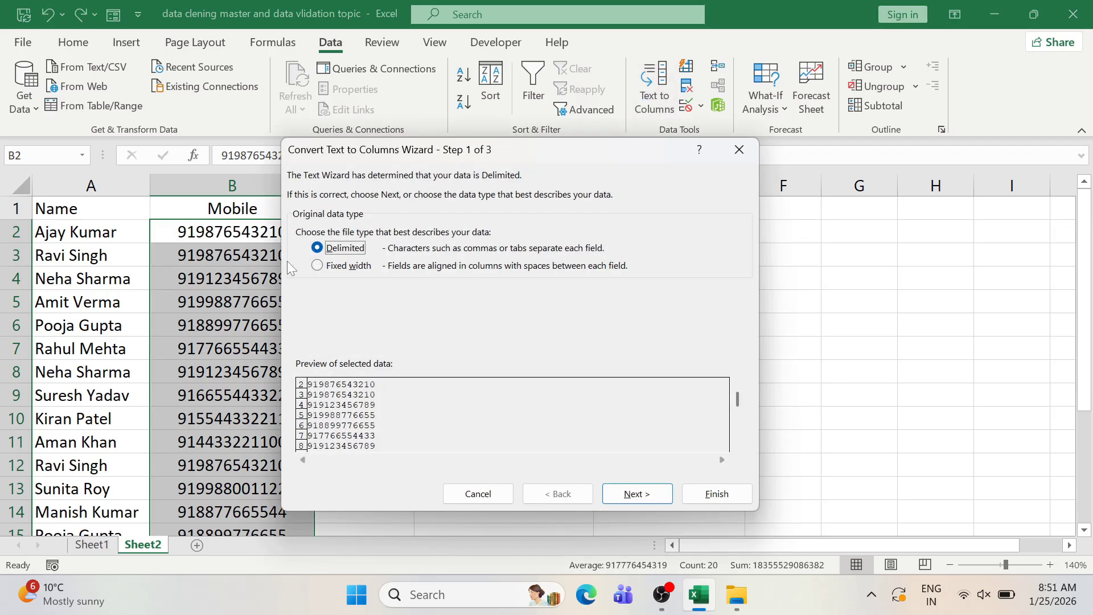
left_click(320, 266)
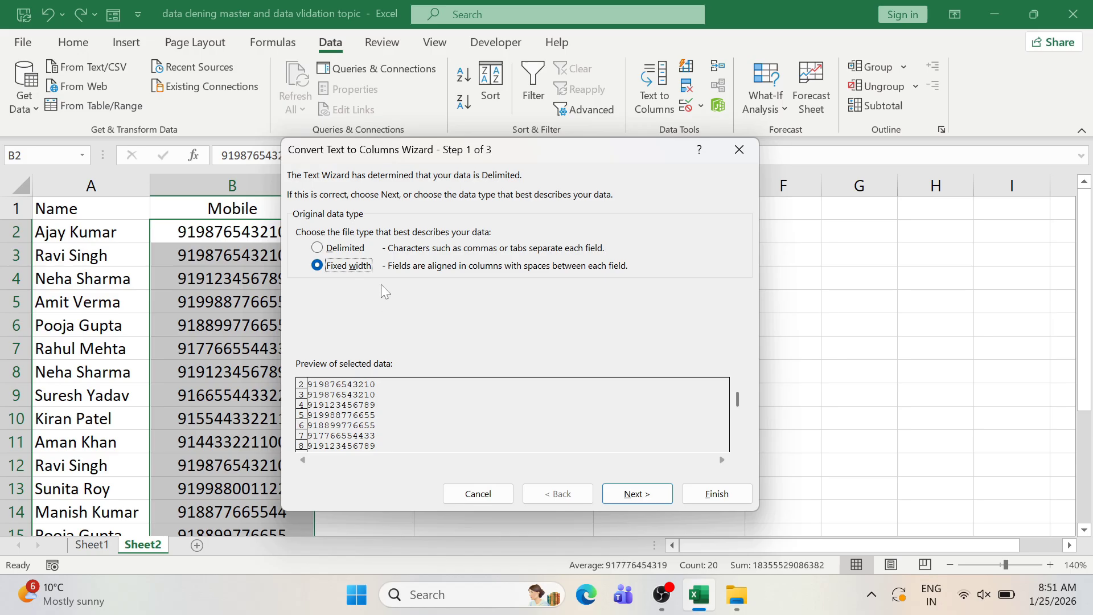
left_click(645, 498)
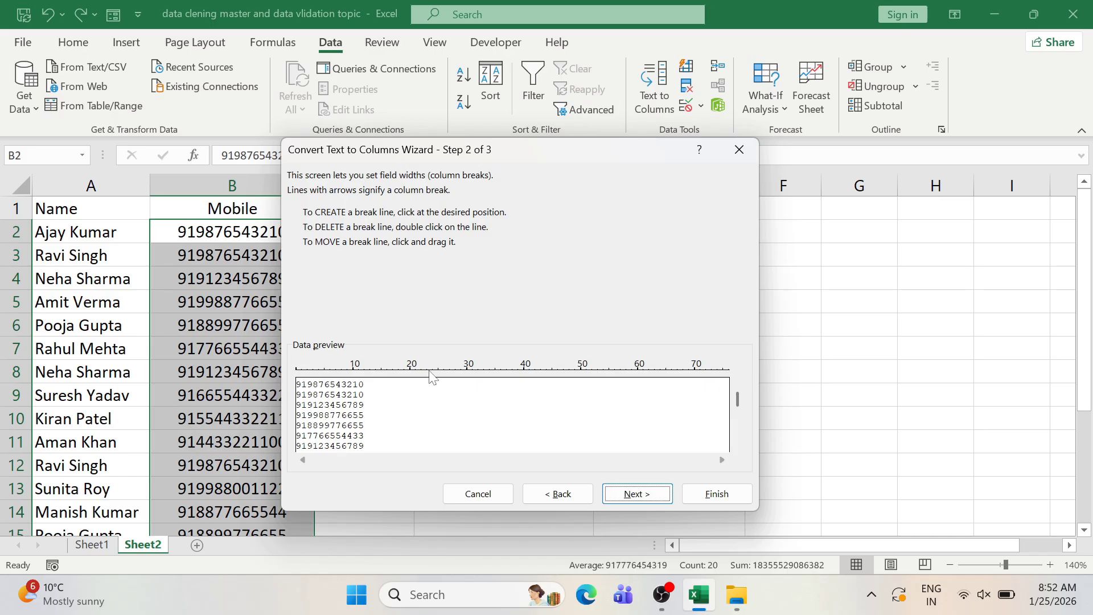
left_click_drag(429, 370, 498, 366)
left_click_drag(547, 363, 525, 367)
left_click_drag(445, 380, 310, 423)
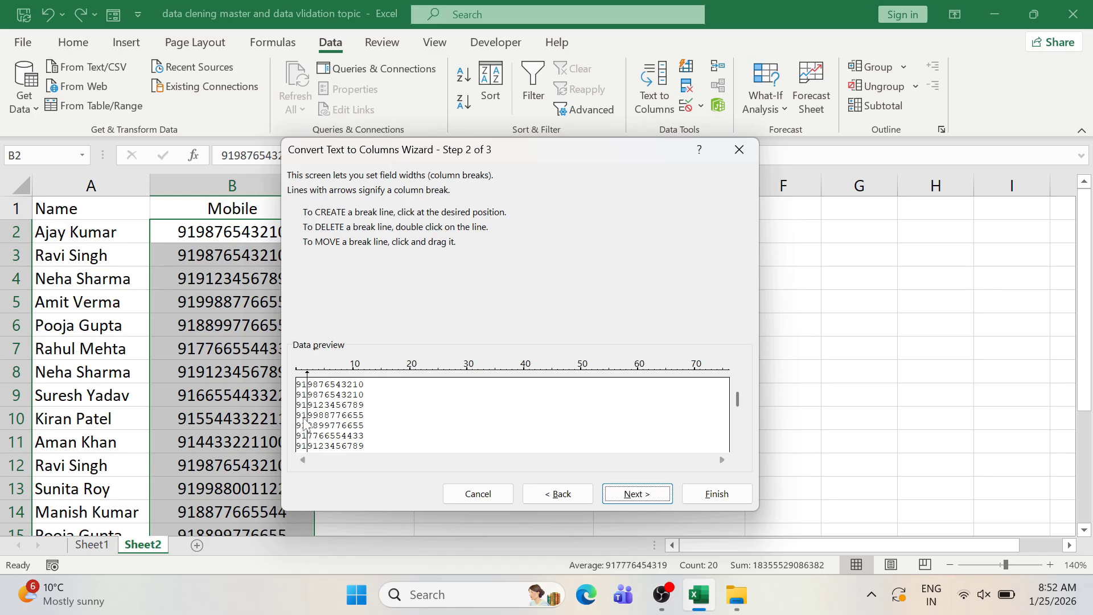
left_click(619, 495)
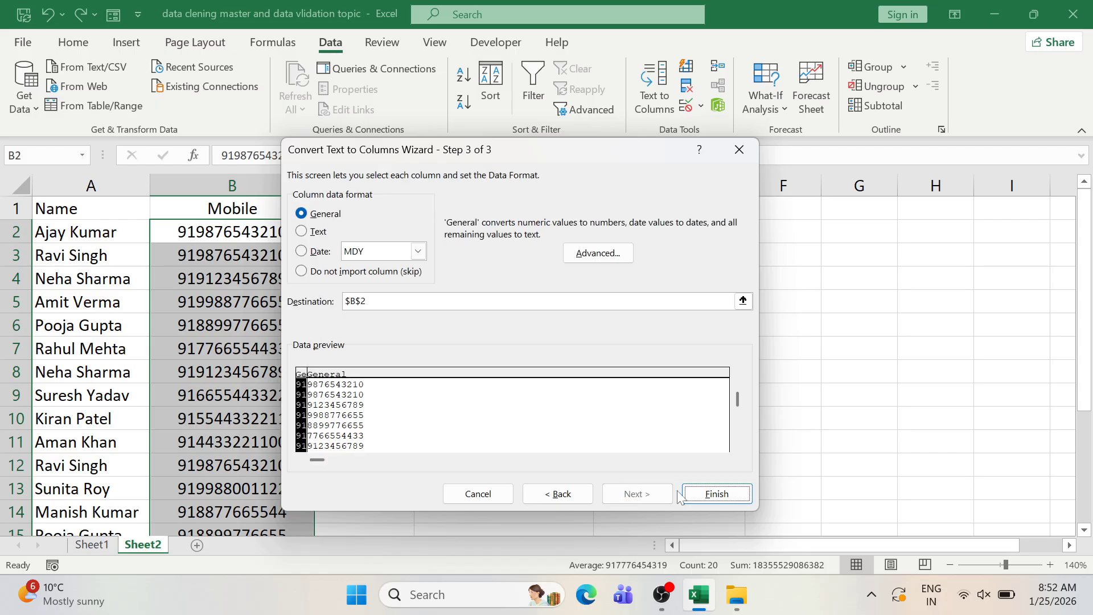
- Finish the split and delete the 91 prefixes left in B2:B21
left_click(723, 492)
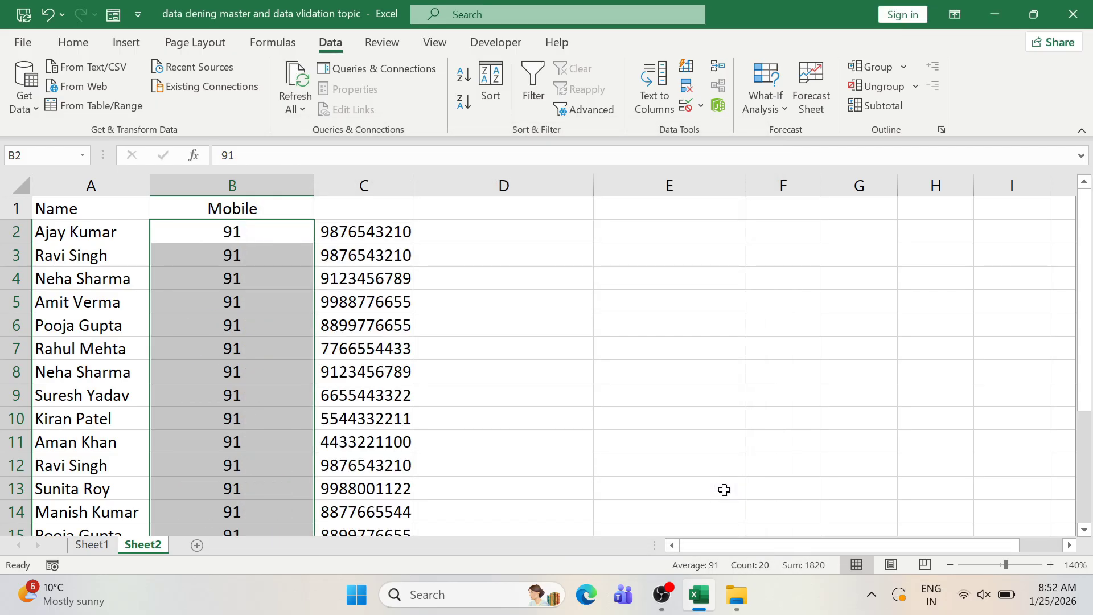
left_click(340, 242)
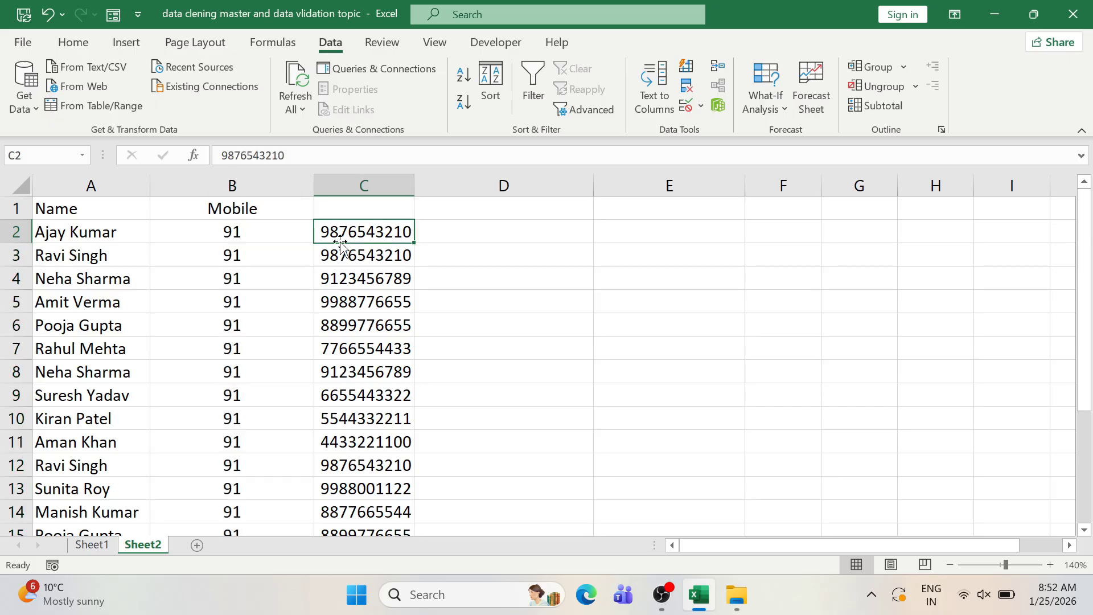
left_click(204, 231)
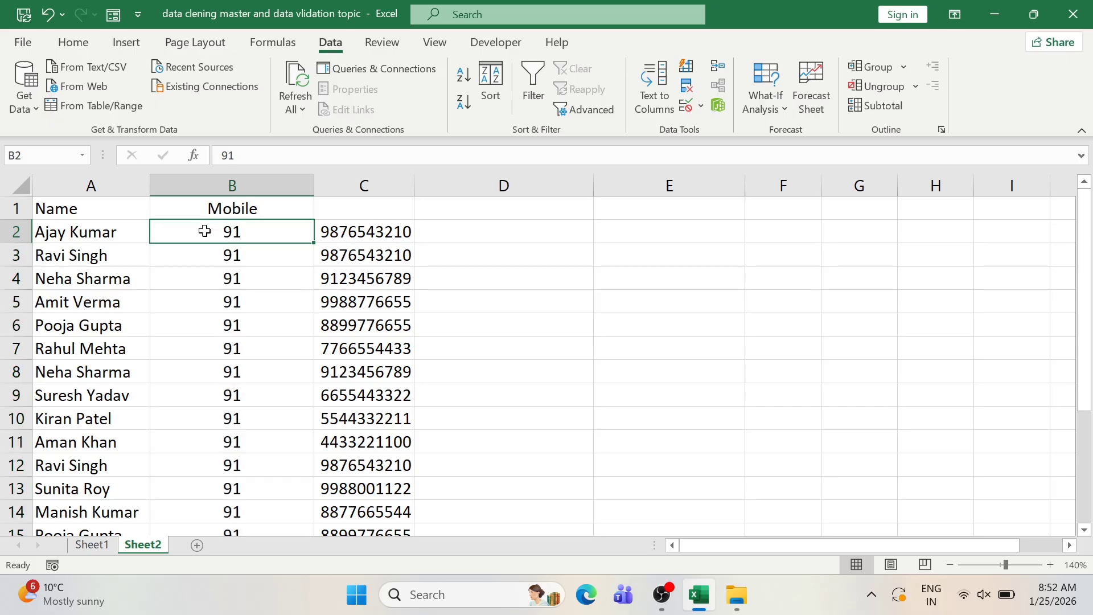
key("ctrl+shift+Down")
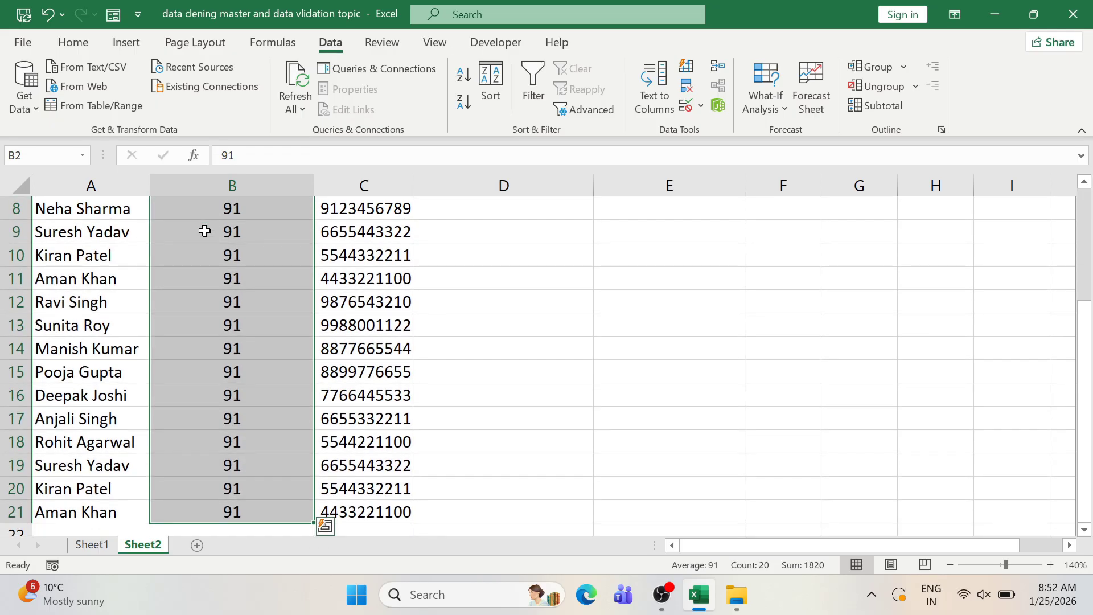
key("Delete")
- Copy the 10-digit numbers from C2:C21 and paste them into the Mobile column at B2
scroll(205, 230, "up", 3)
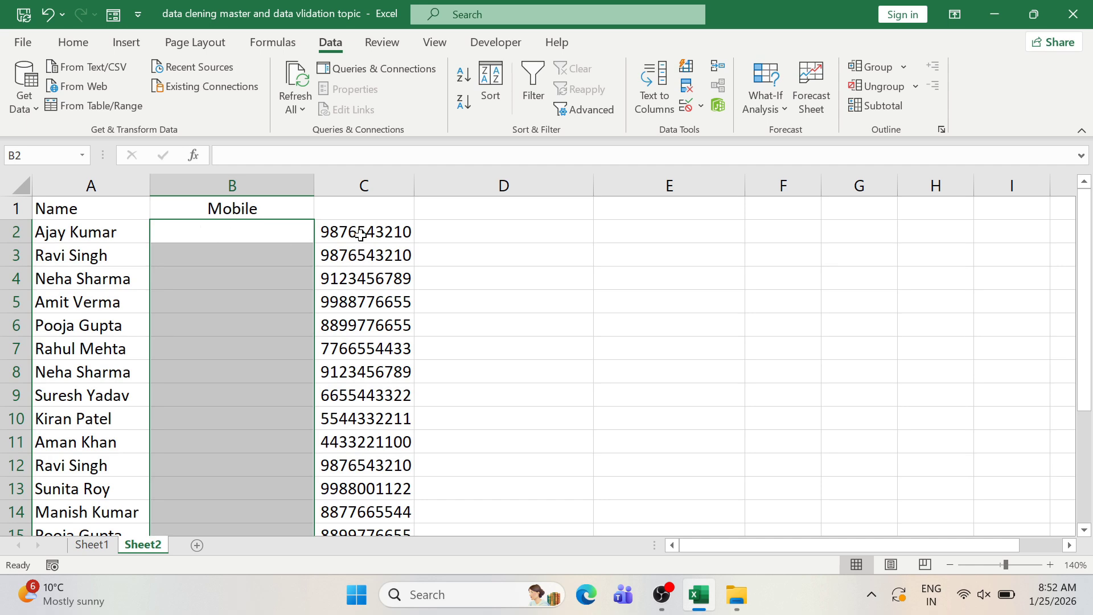
left_click(365, 230)
key("ctrl+shift+Down")
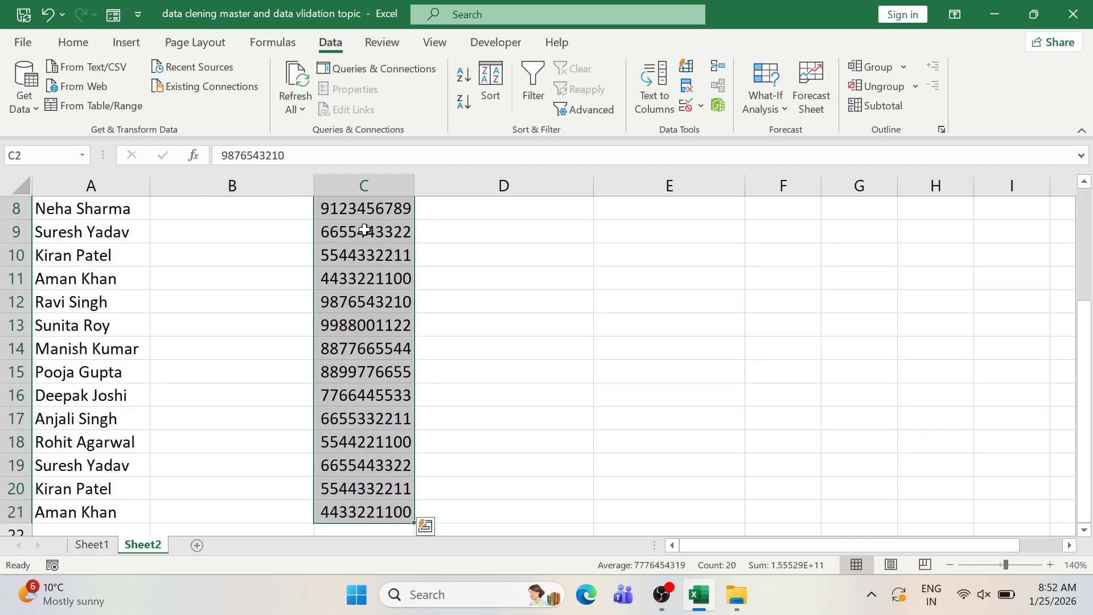
key("ctrl+c")
scroll(278, 232, "up", 3)
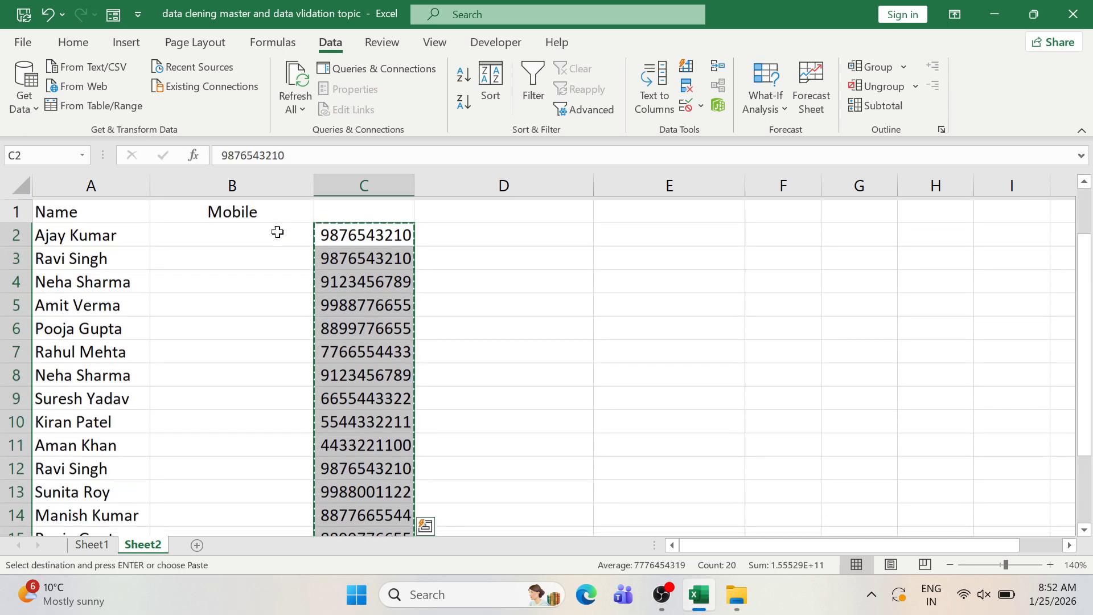
left_click(270, 232)
key("ctrl+v")
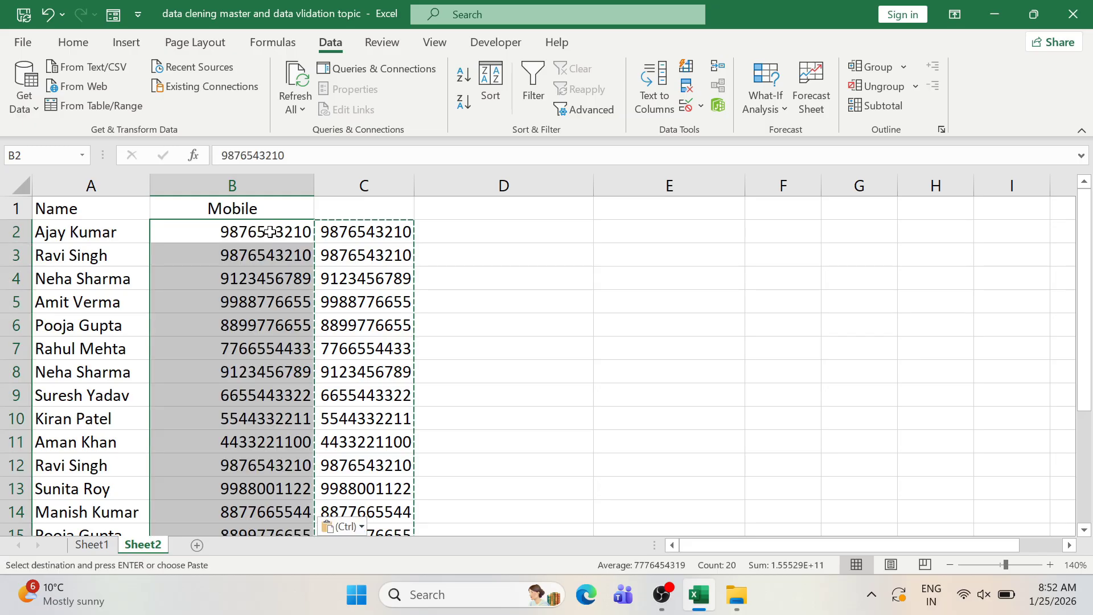
- Clear the leftover numbers from column C and check the pasted Mobile values
left_click(372, 231)
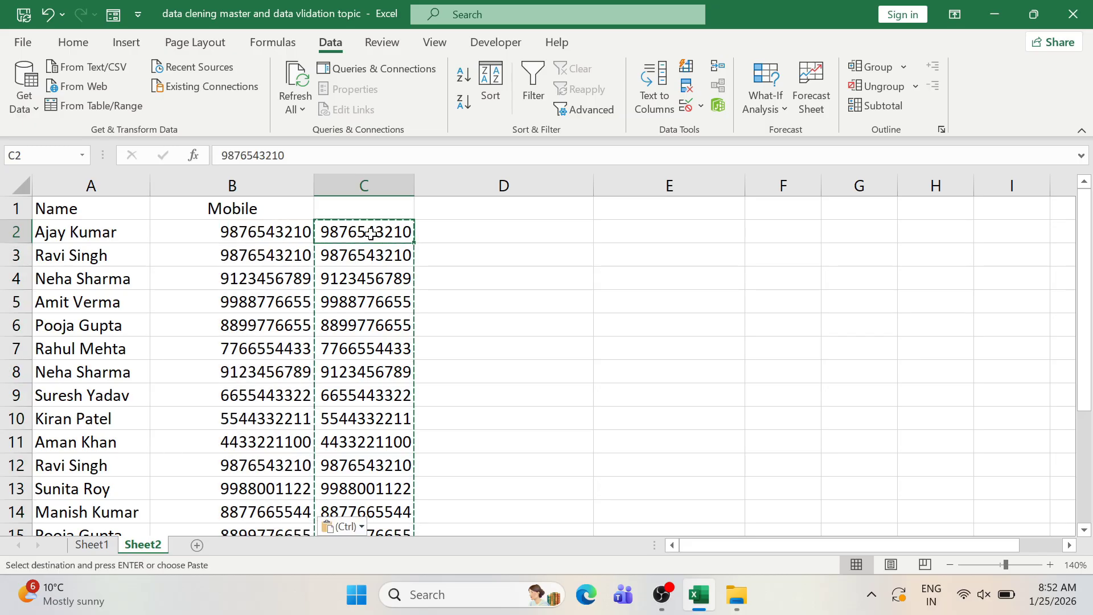
key("ctrl+shift+Down")
key("Delete")
scroll(370, 234, "up", 3)
left_click(199, 273)
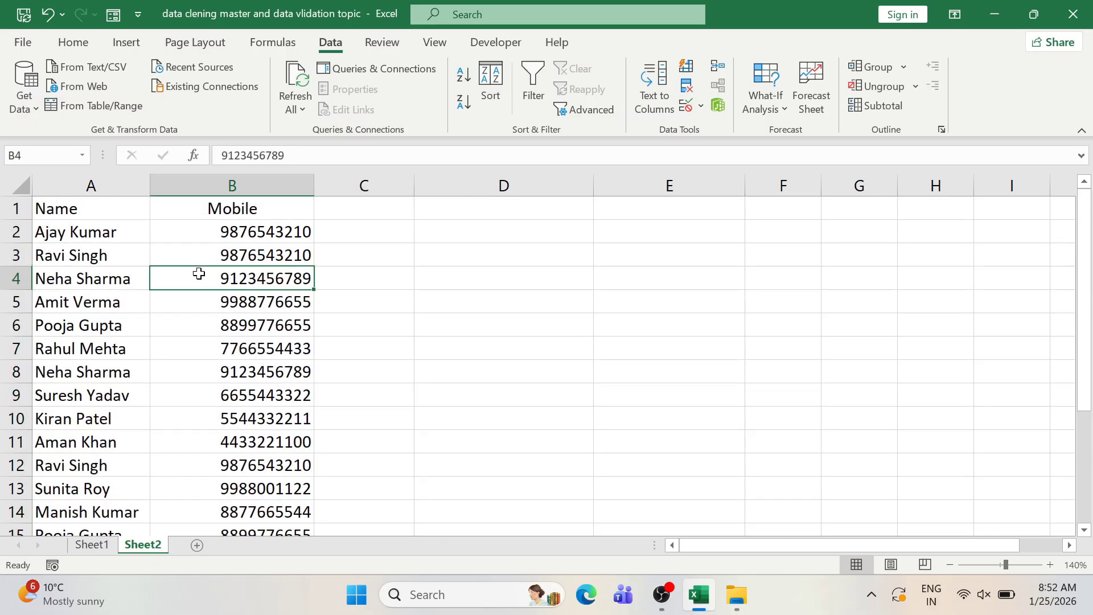
left_click_drag(190, 253, 176, 459)
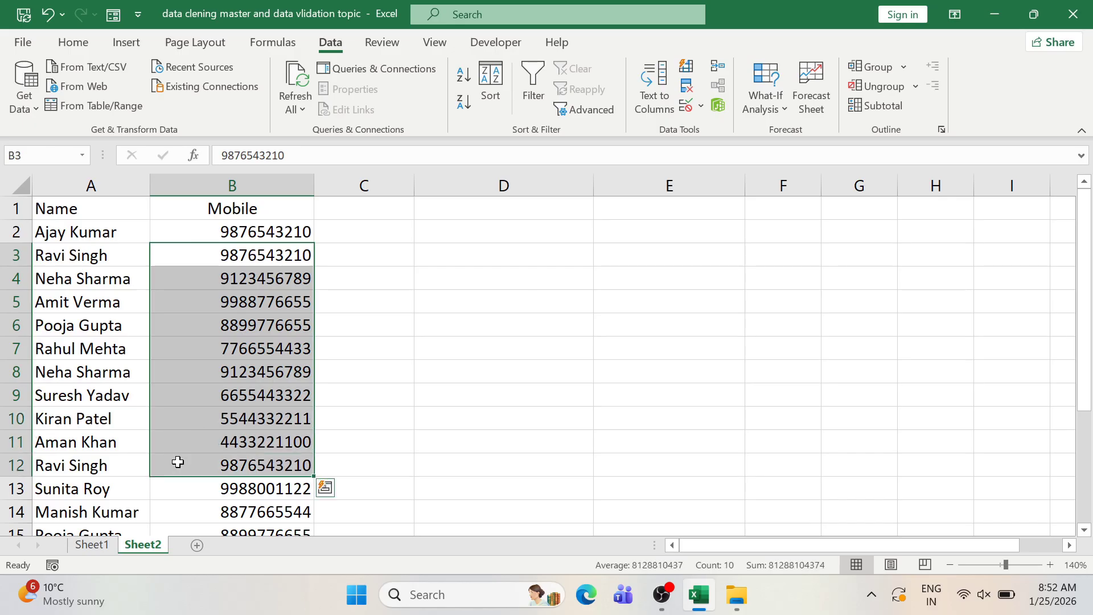
left_click(194, 377)
left_click(191, 408)
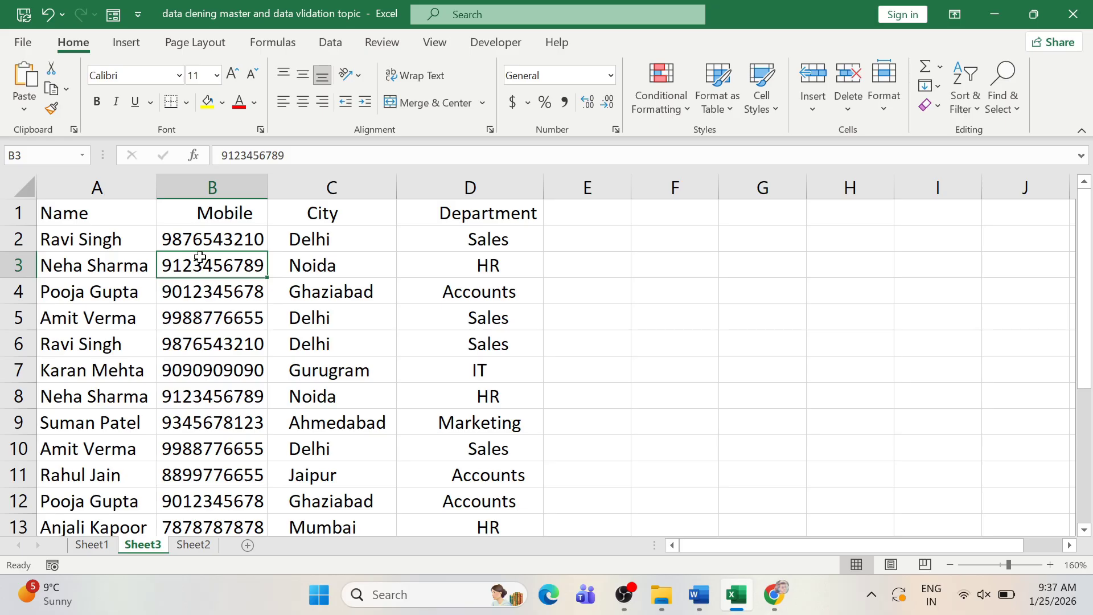
left_click(107, 256)
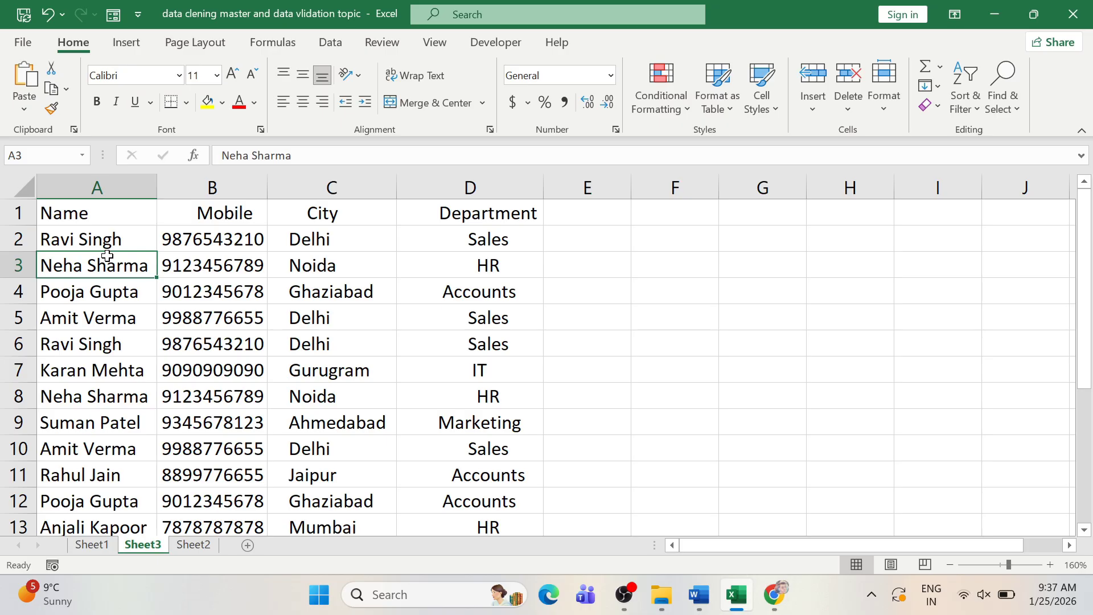
left_click(252, 320)
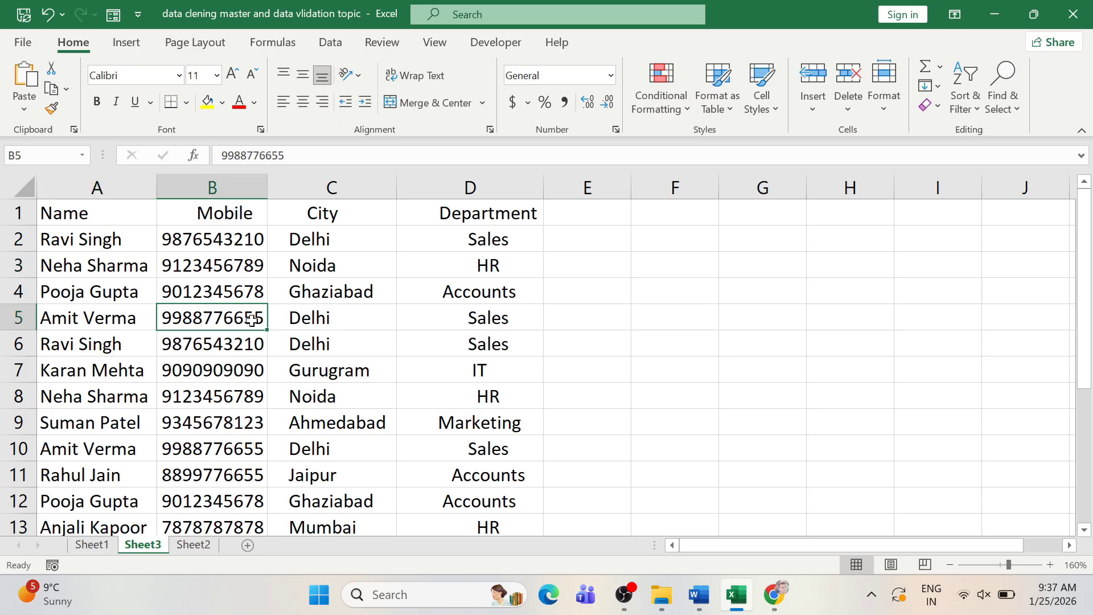
left_click(174, 289)
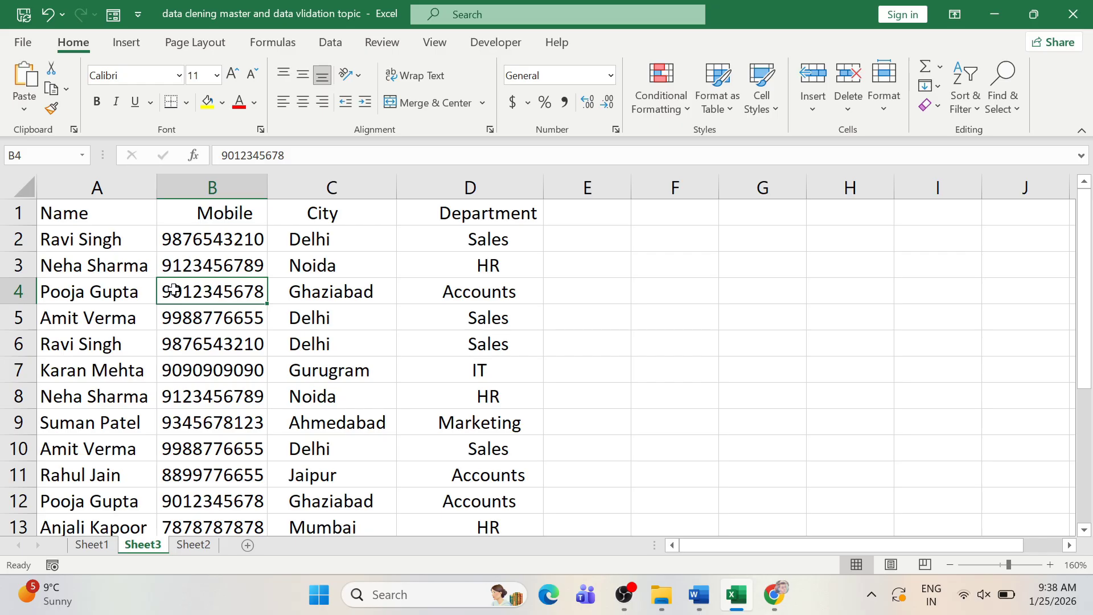
left_click(577, 240)
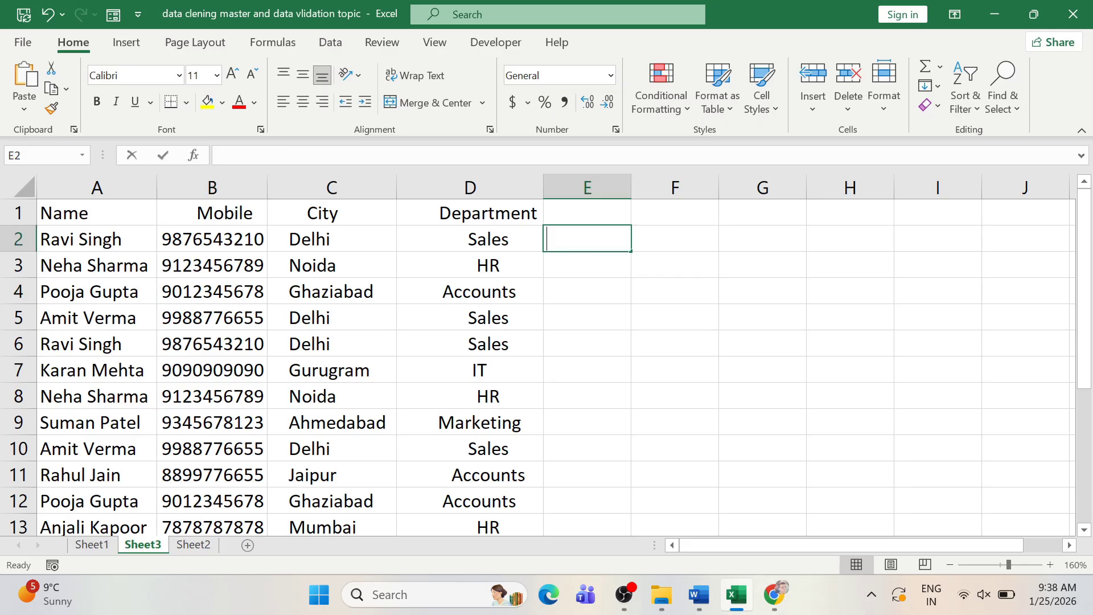
- Start a COUNTIFS formula in cell E2
type("=")
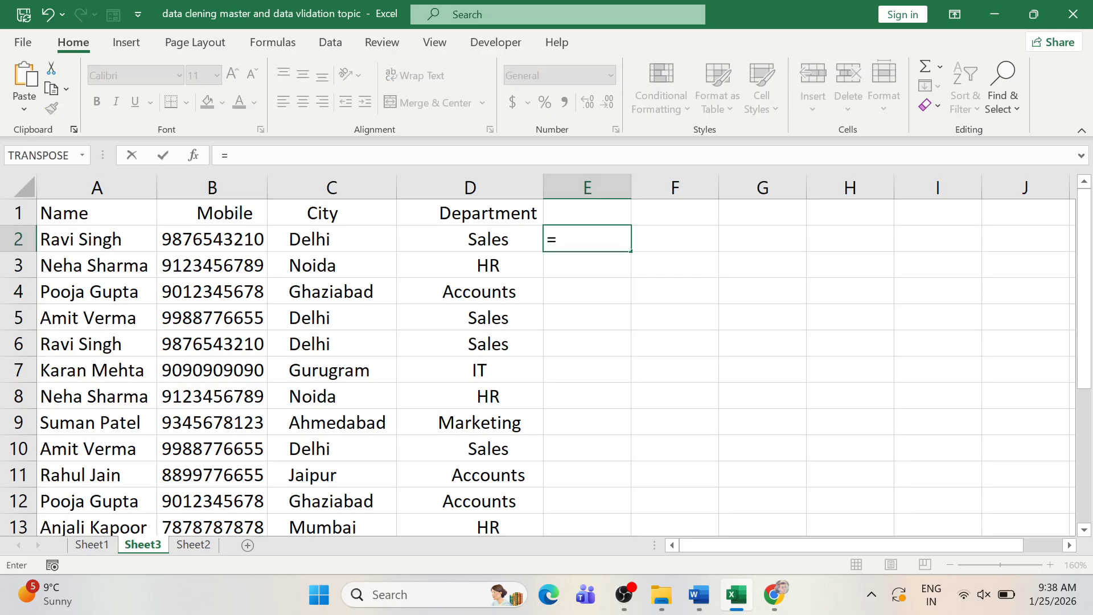
type("coun")
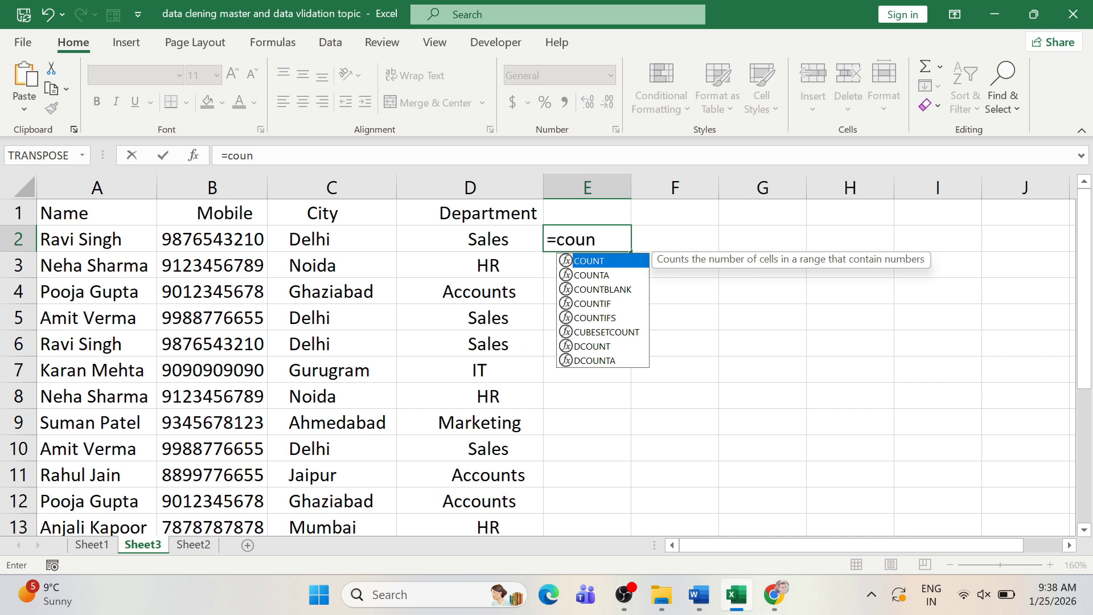
type("tif")
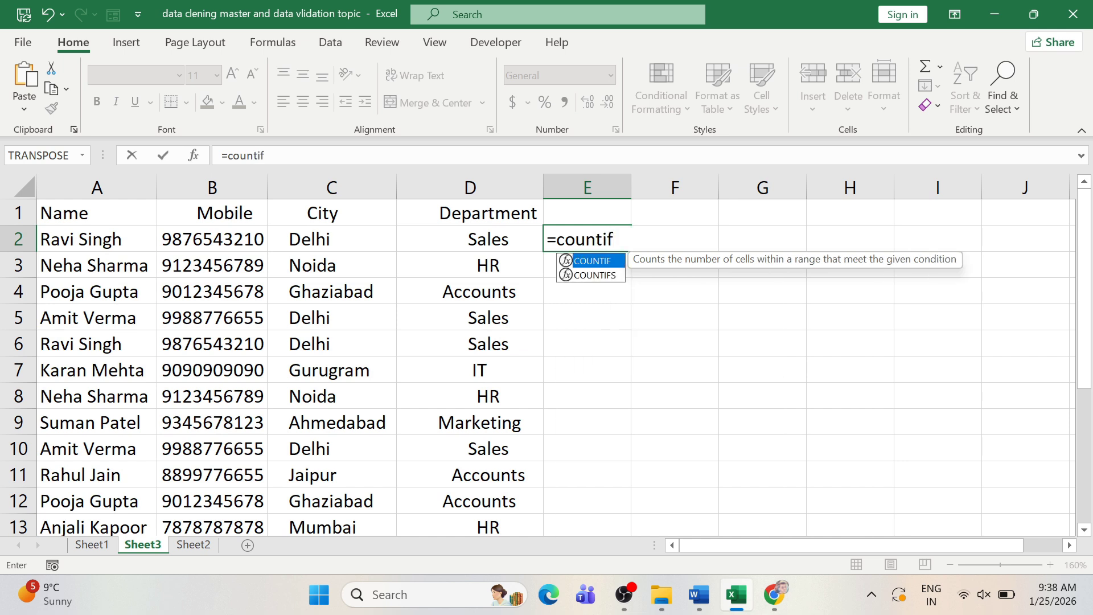
key("Tab")
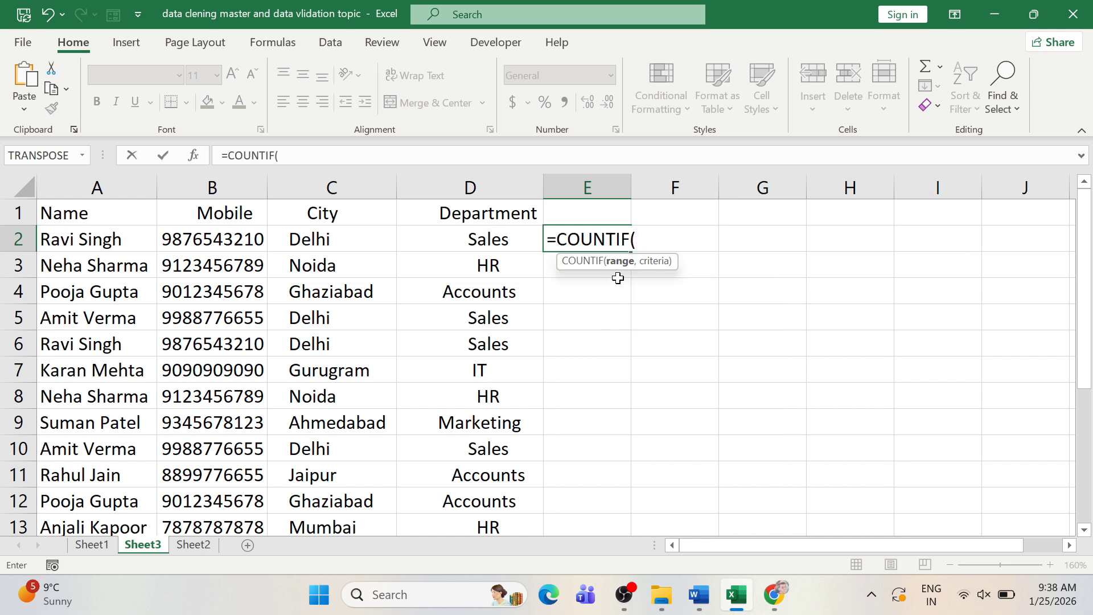
key("BackSpace")
type("s")
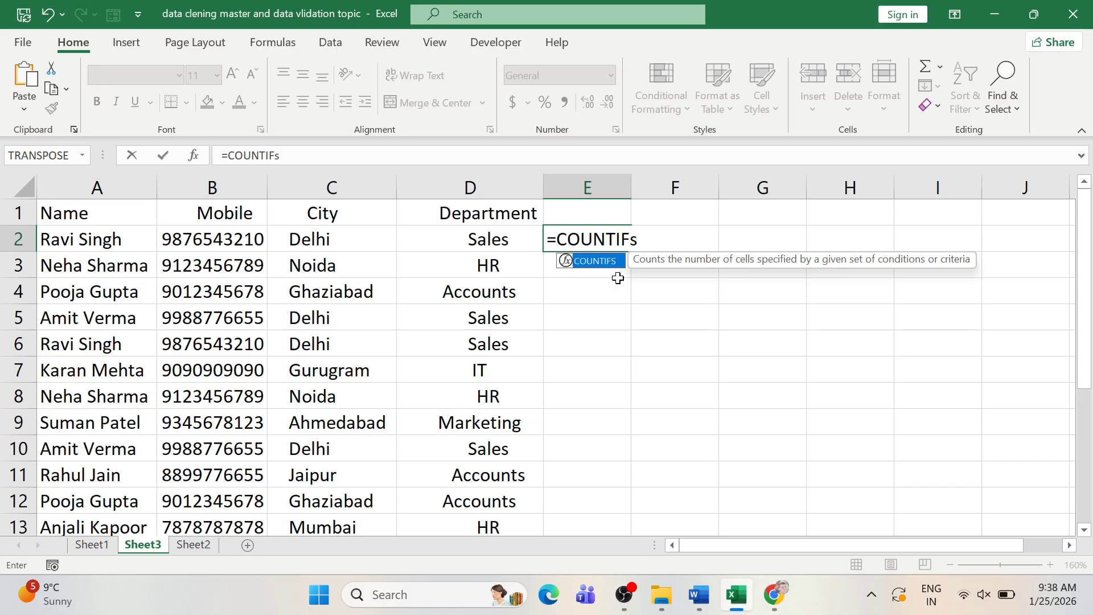
key("BackSpace")
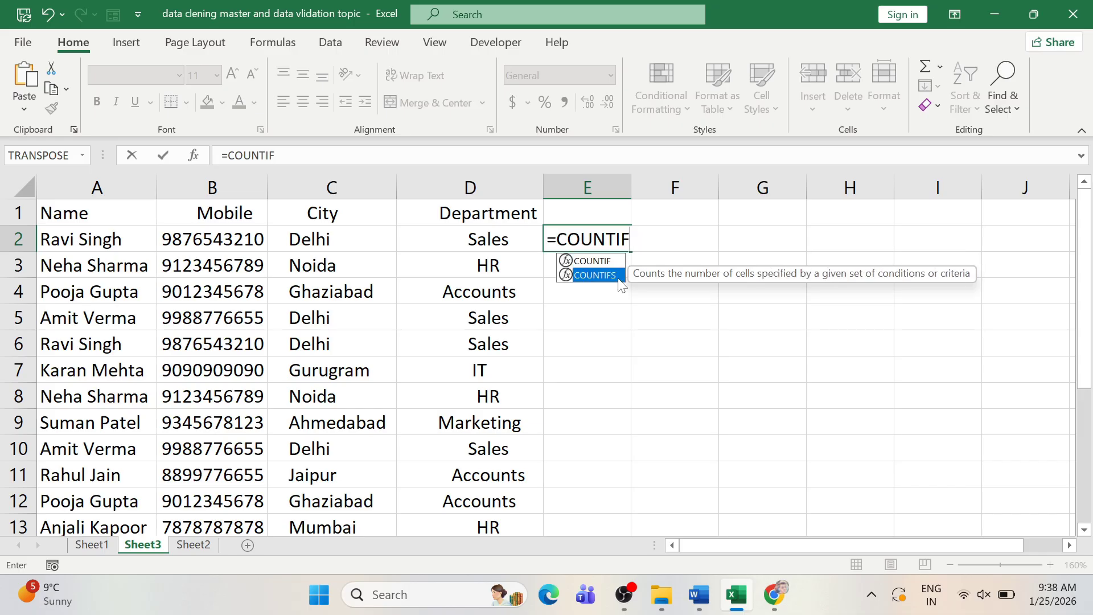
double_click(619, 278)
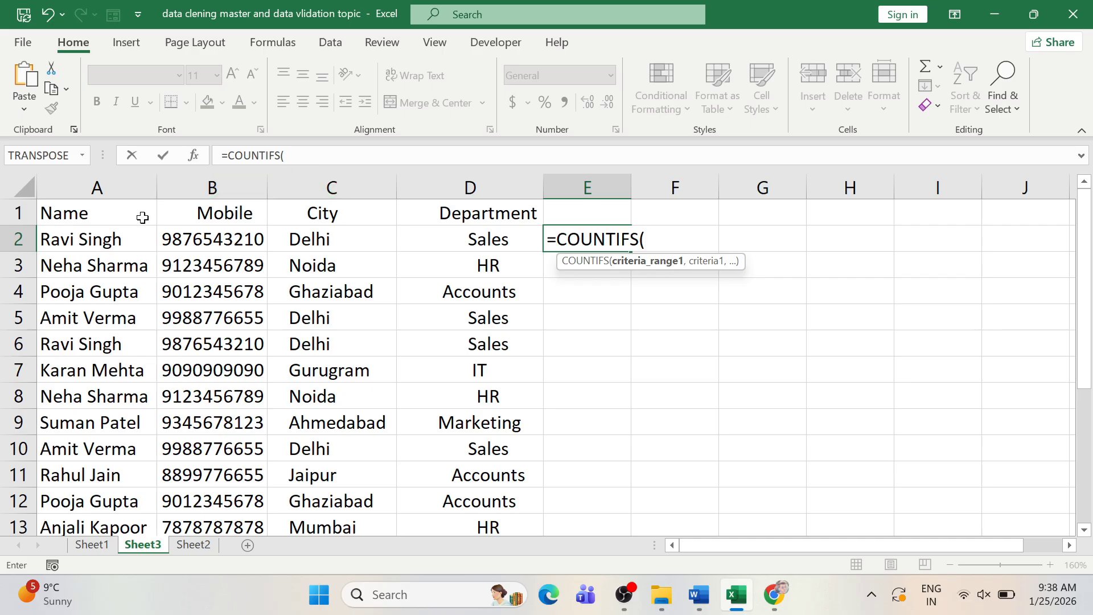
- Add the Name and Mobile criteria pairs A:A,A2 and B:B,B2 to the formula
left_click(58, 186)
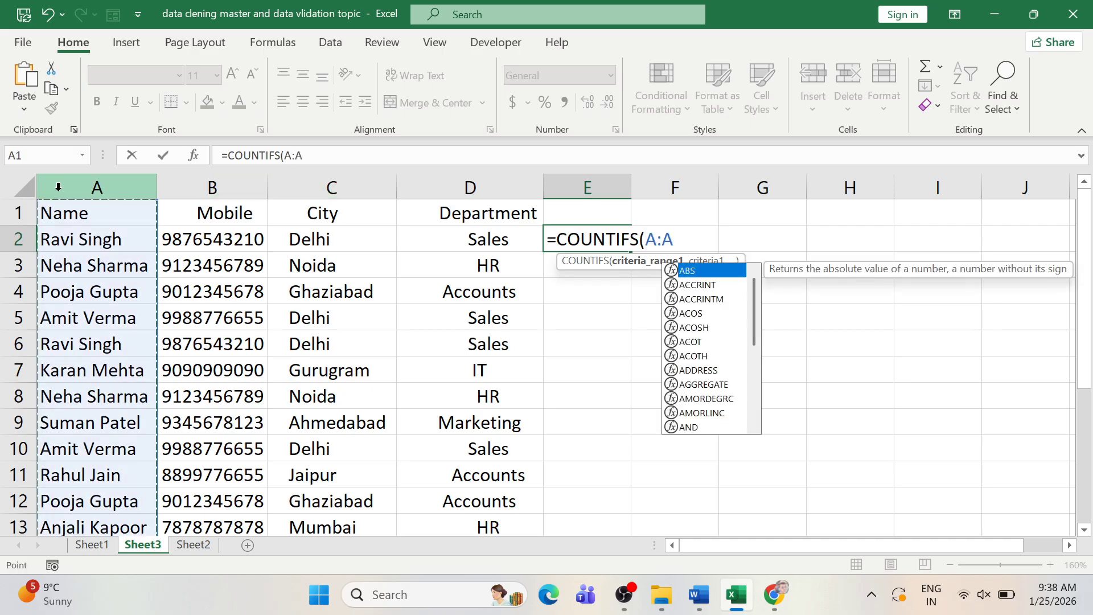
type(",")
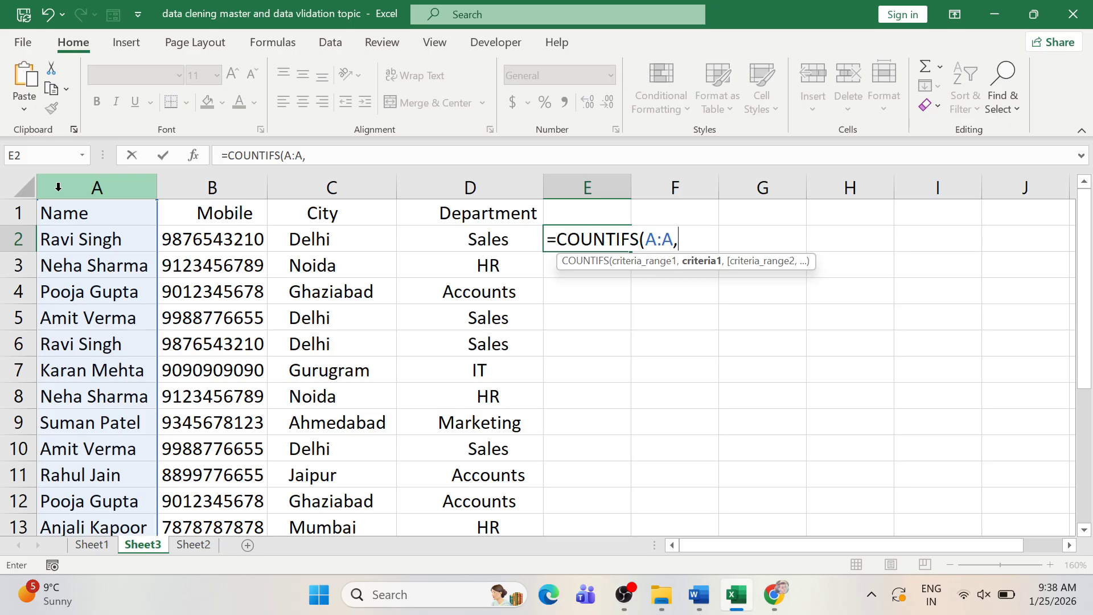
left_click(89, 244)
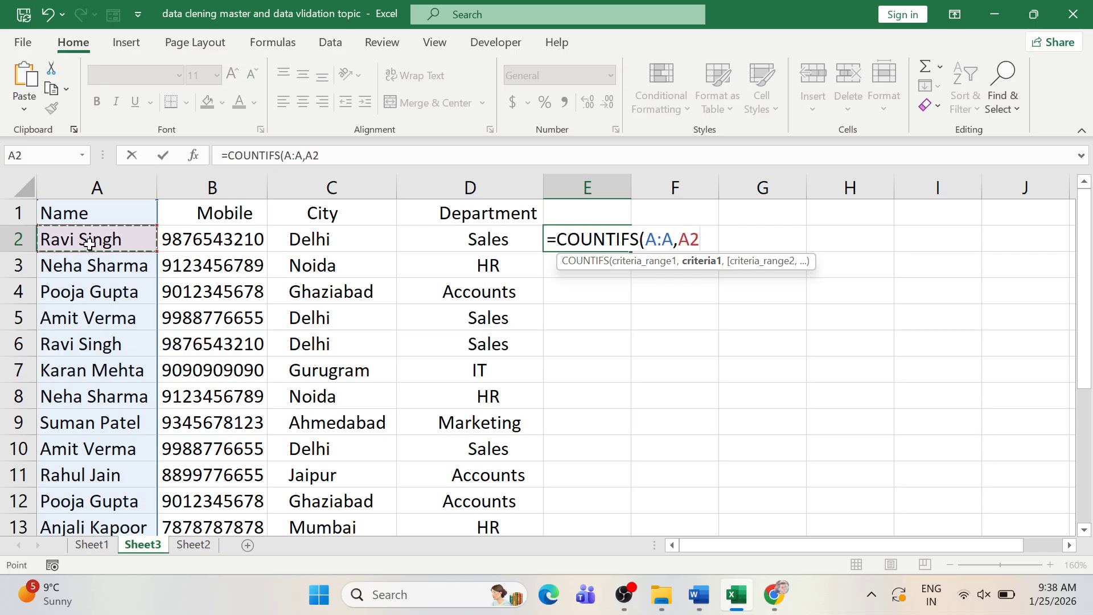
type(",")
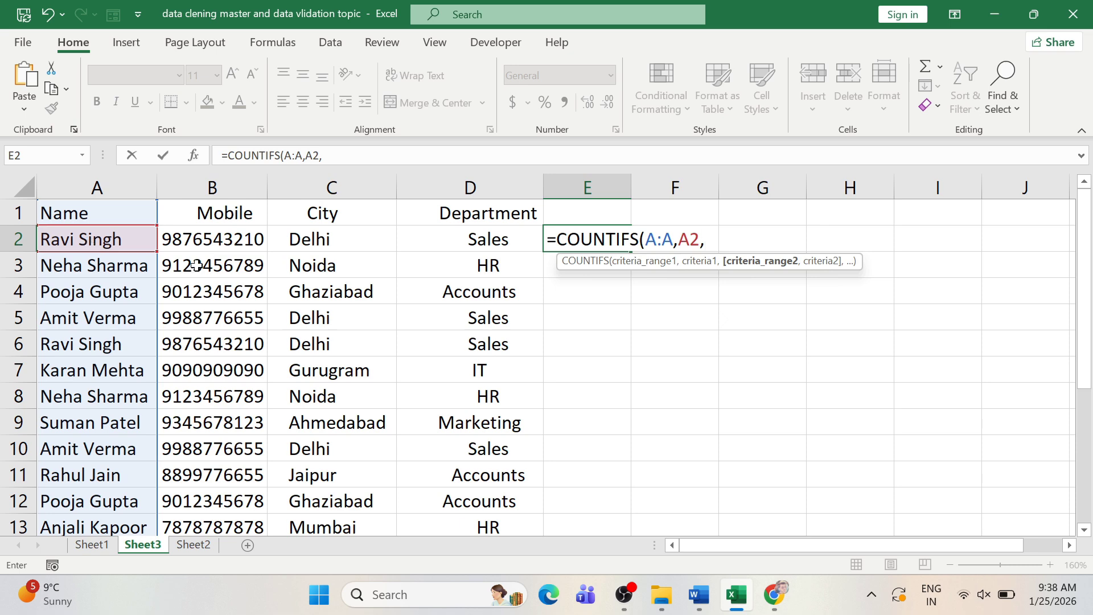
left_click(215, 186)
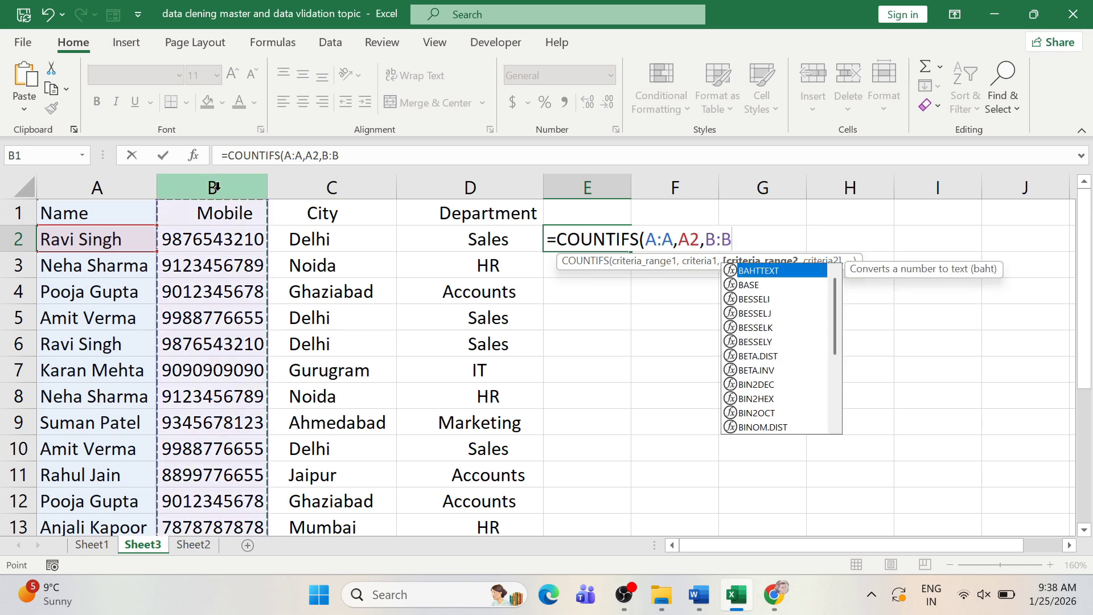
type(",")
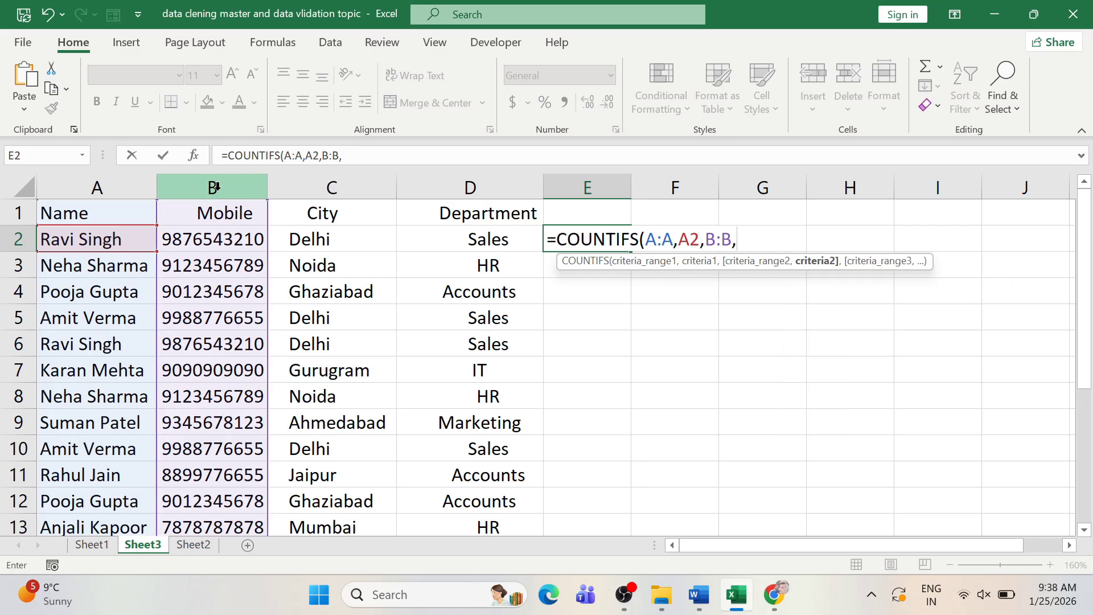
left_click(215, 241)
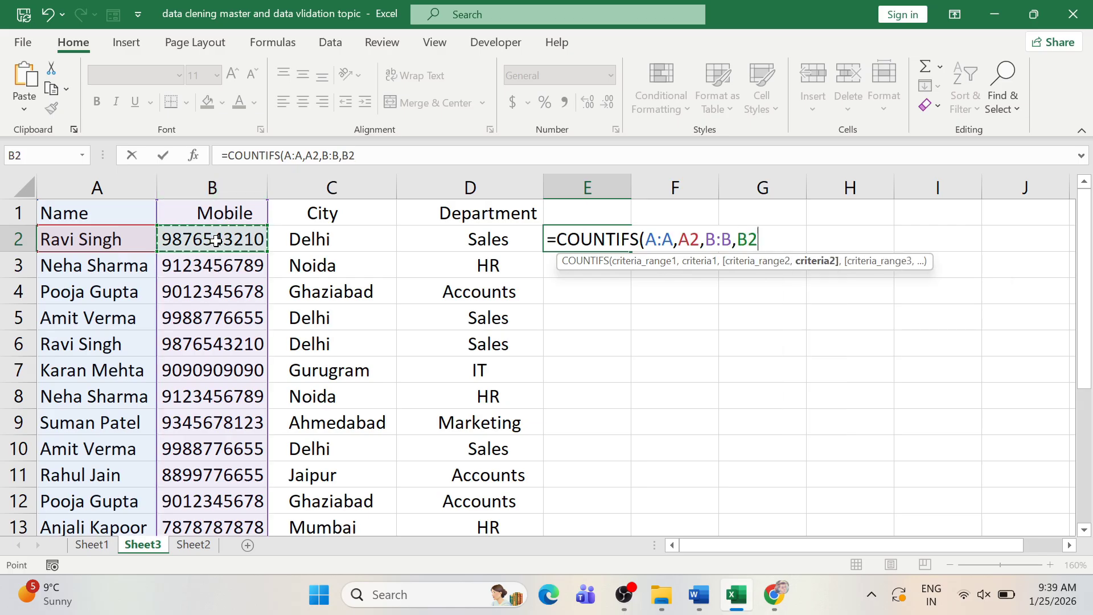
type(",")
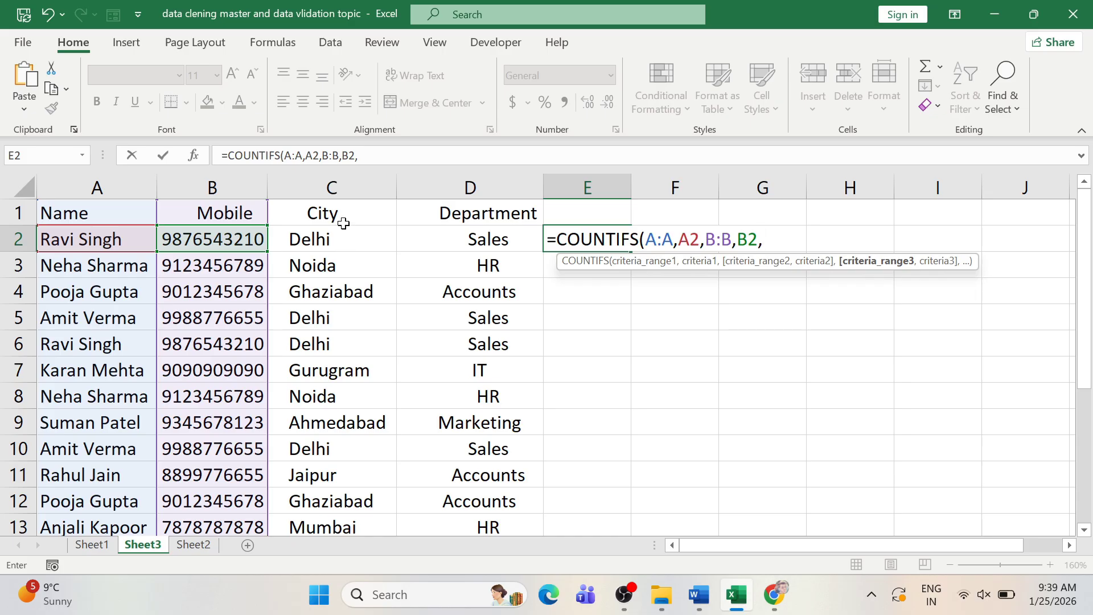
- Add C:C,C2 and D:D,D2 criteria, close the formula and enter it, returning 2
left_click(342, 181)
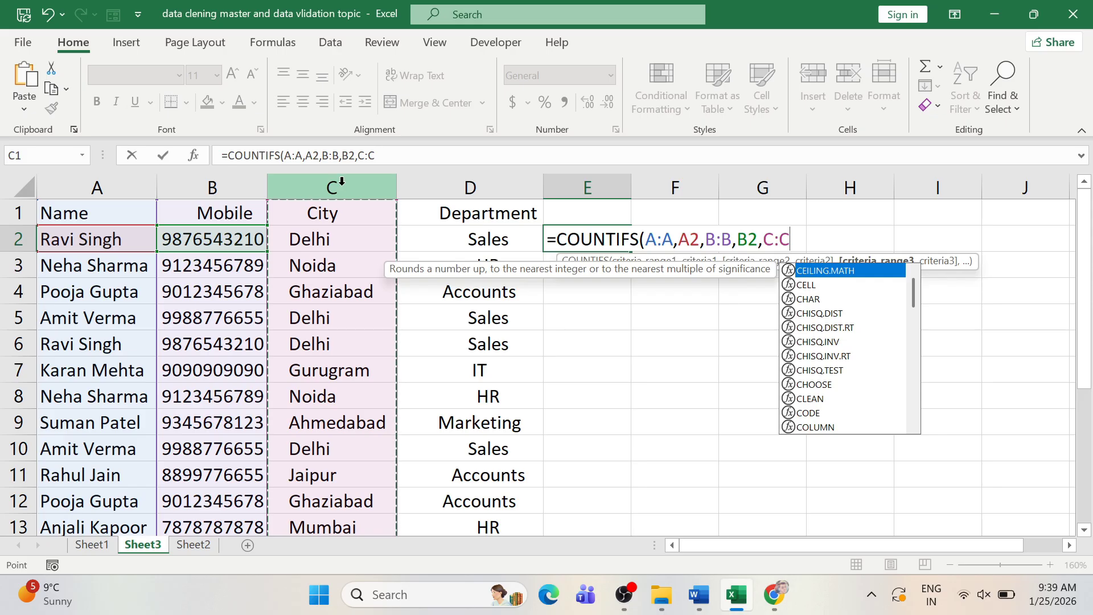
type(",")
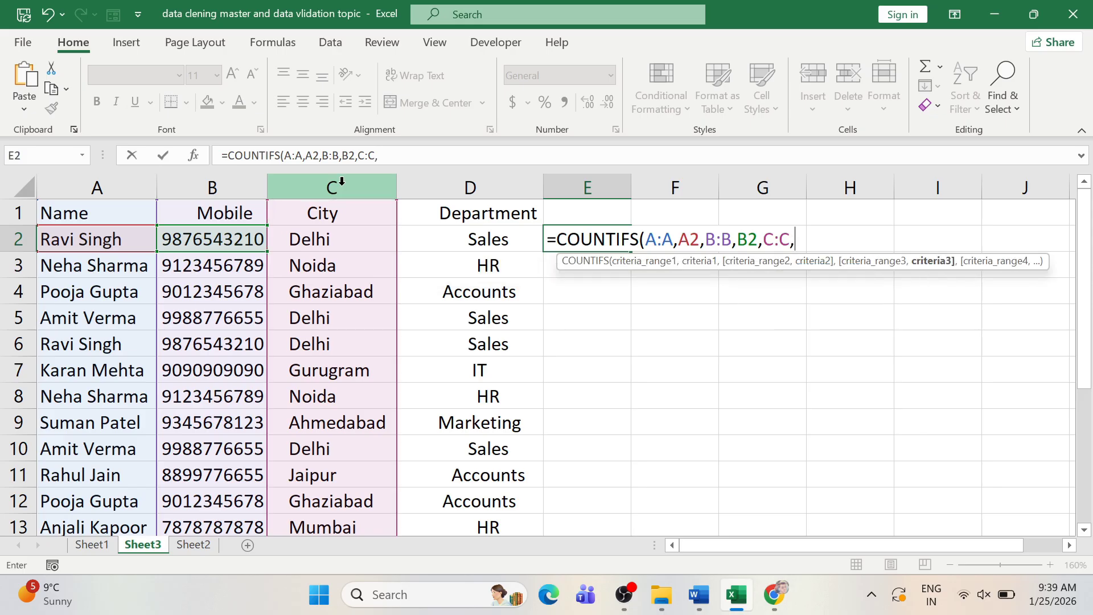
left_click(322, 237)
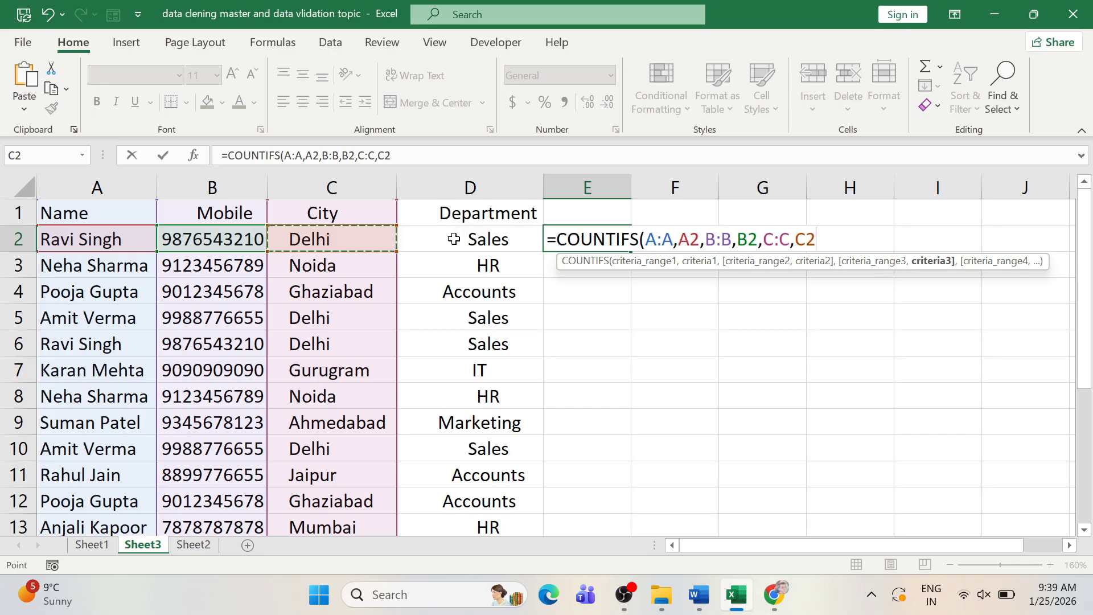
type(",")
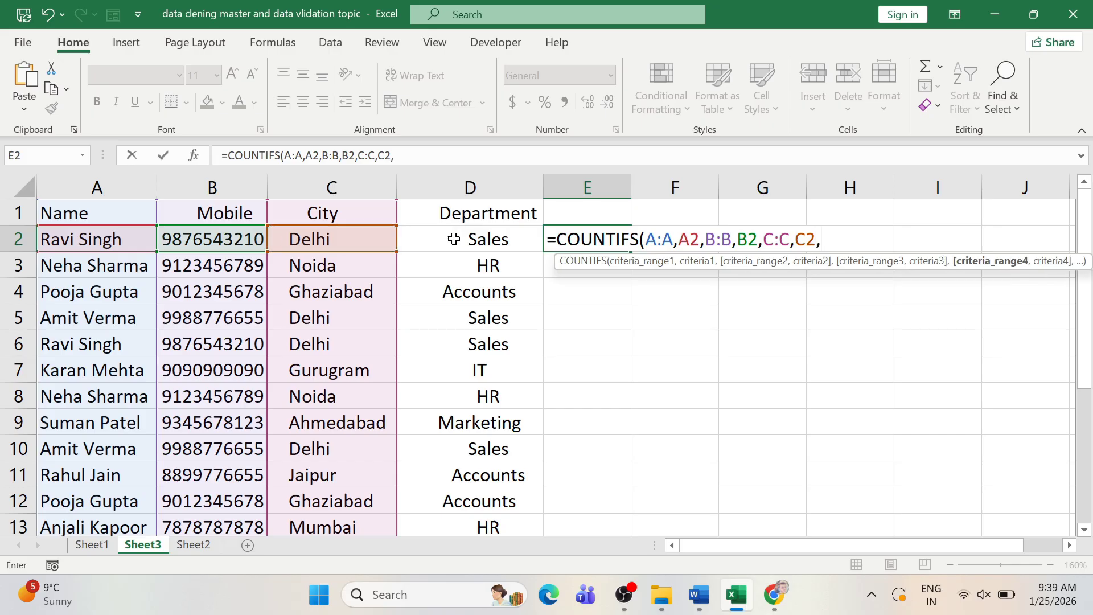
left_click(466, 188)
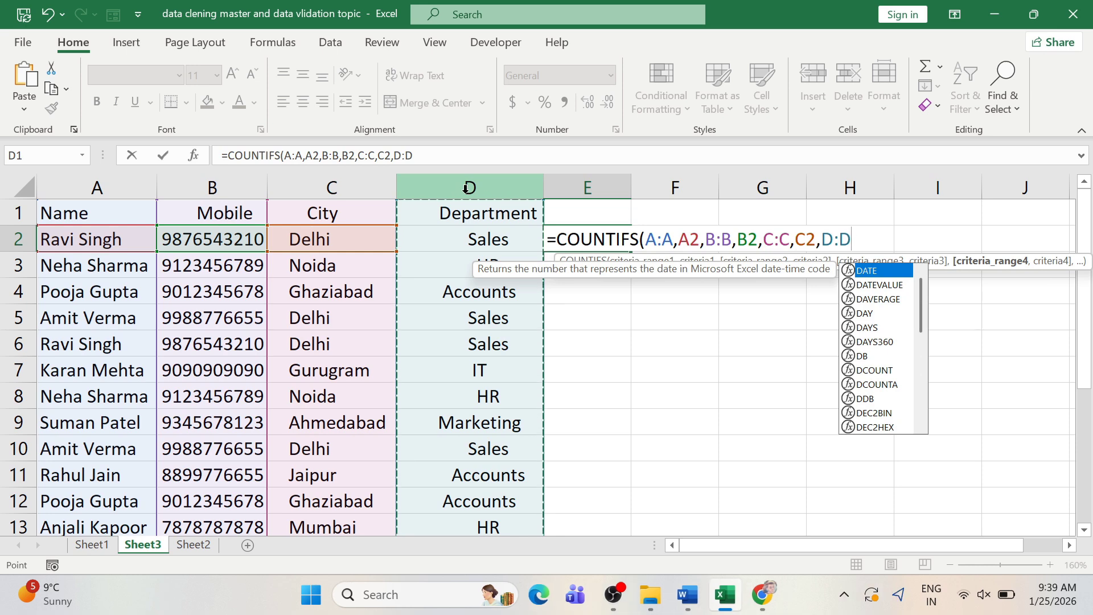
type(",")
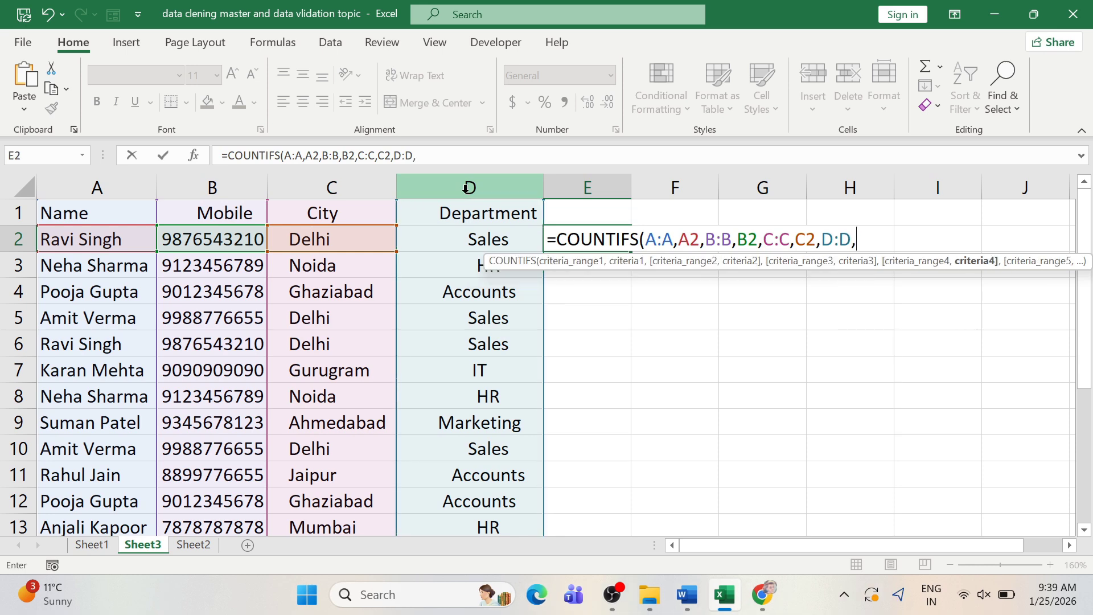
left_click(473, 239)
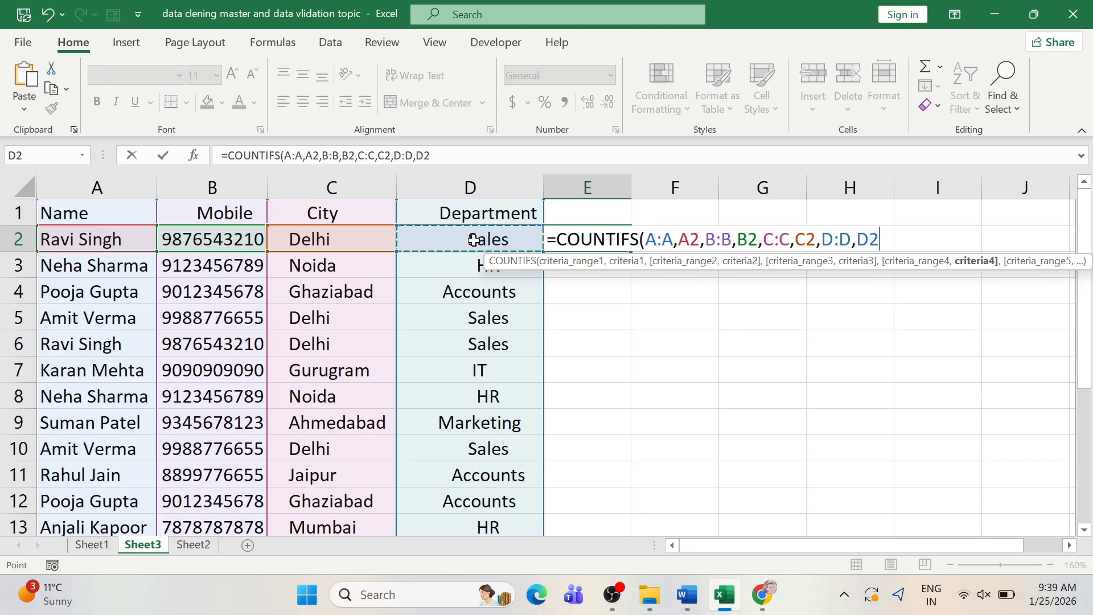
type(")")
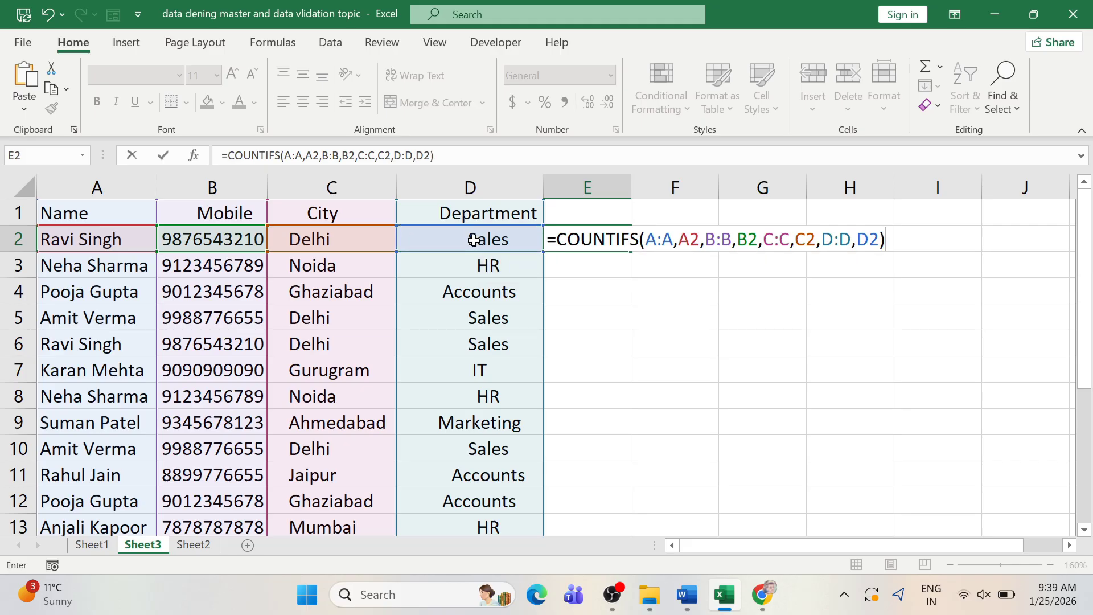
key("Return")
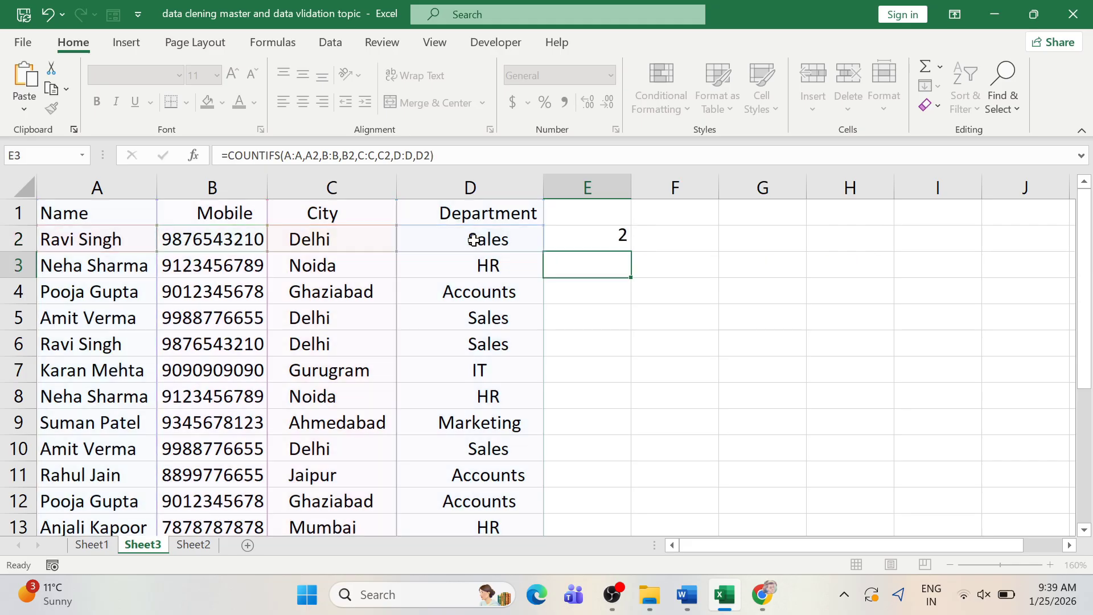
left_click(585, 242)
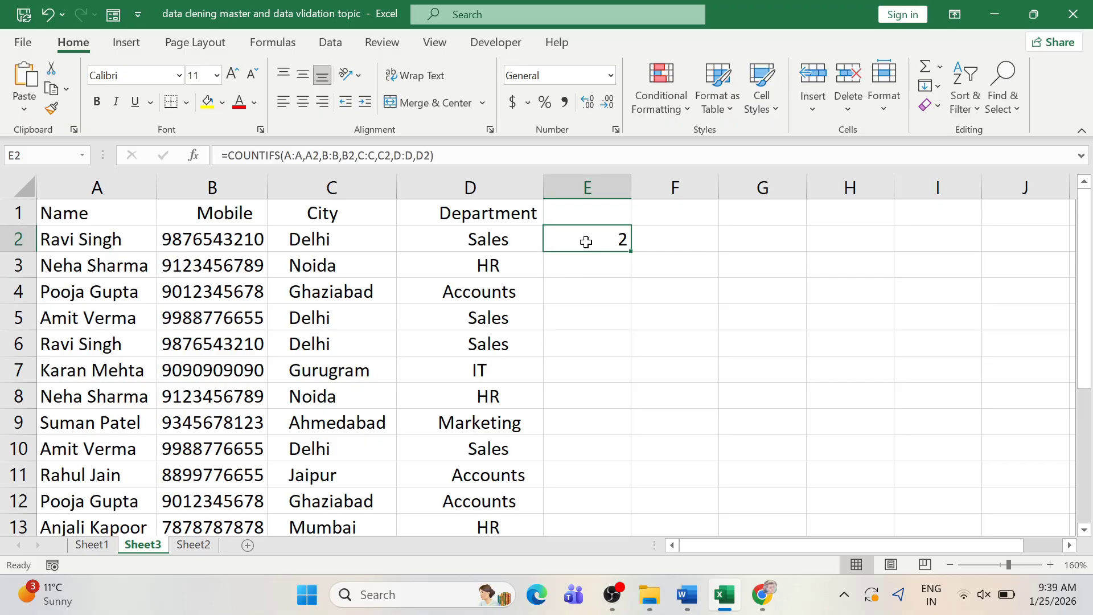
- Fill the COUNTIFS formula from E2 down to E13 and check repeated rows show 2, unique rows 1
double_click(632, 252)
left_click(590, 282)
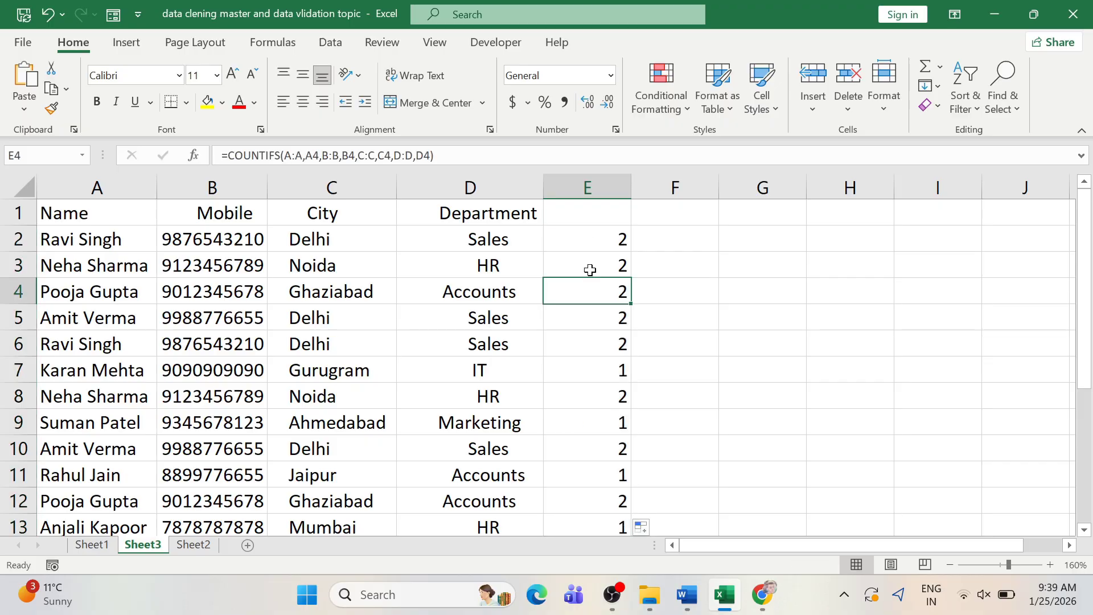
left_click(604, 242)
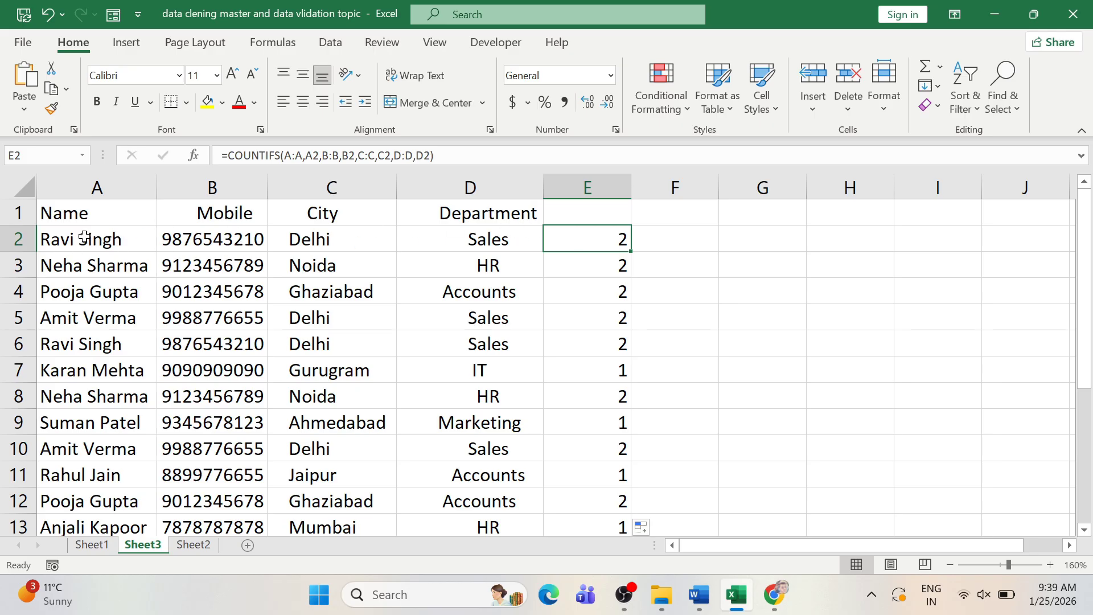
left_click(593, 268)
left_click(596, 343)
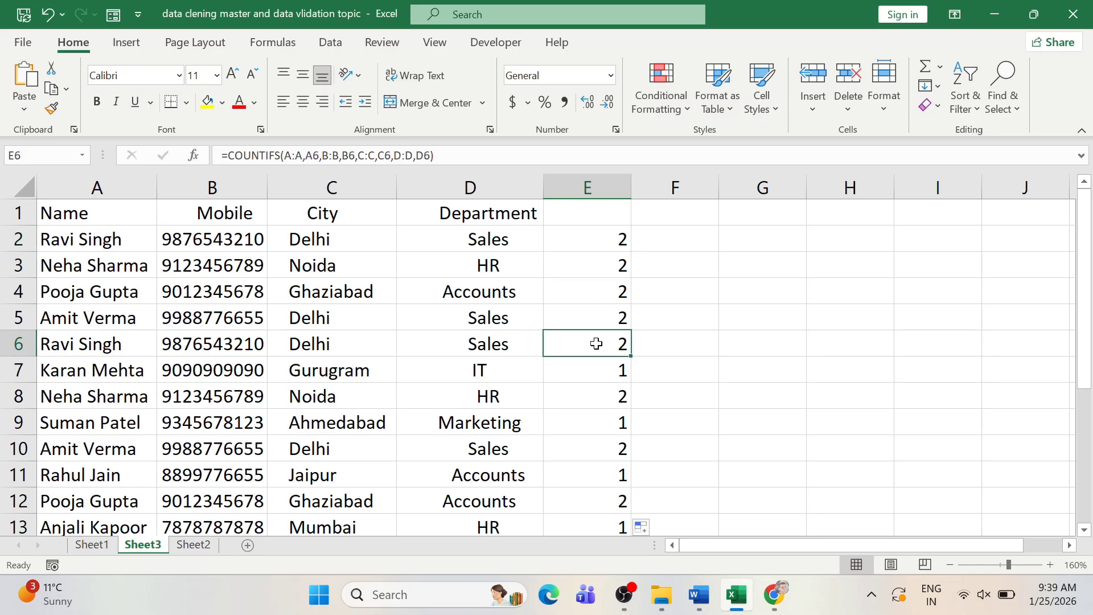
scroll(596, 343, "down", 1)
left_click(598, 282)
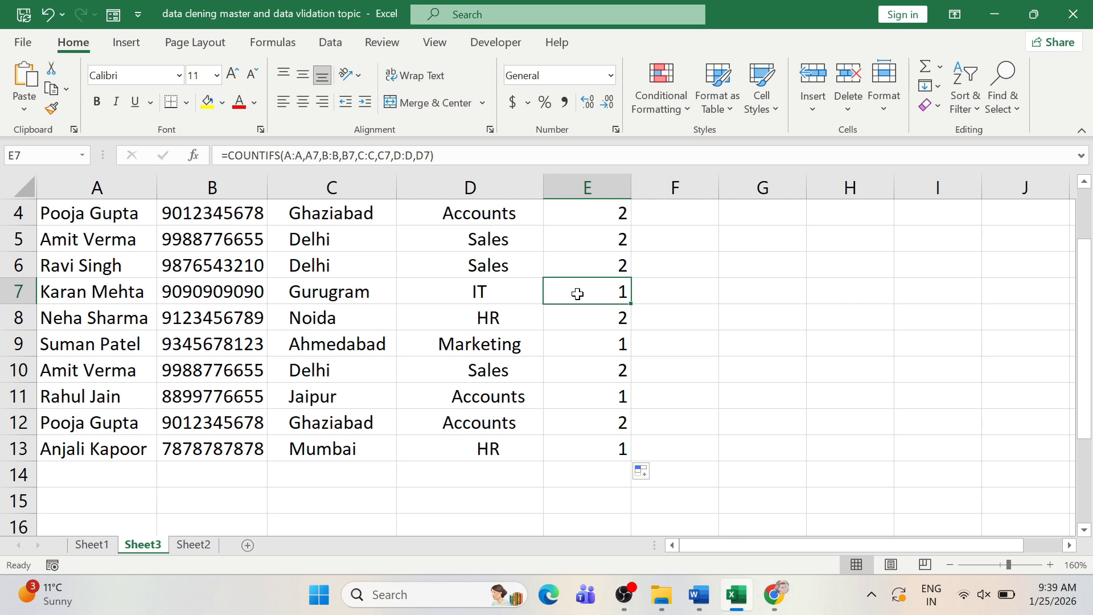
mouse_move(577, 293)
left_mouse_down()
mouse_move(108, 292)
mouse_move(434, 288)
mouse_move(414, 343)
mouse_move(563, 285)
left_mouse_up()
left_click(298, 335)
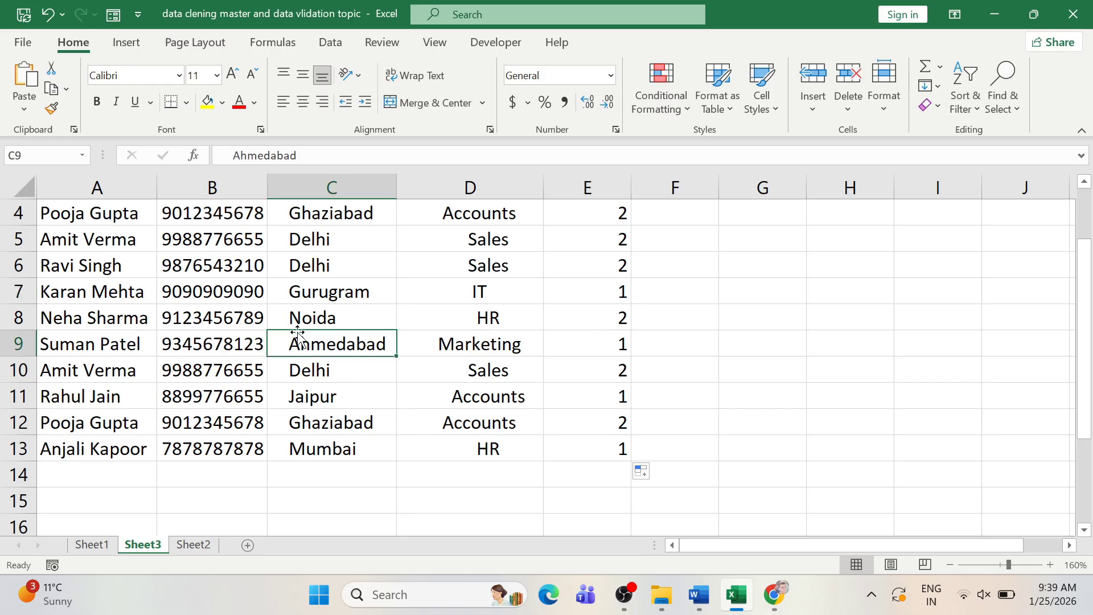
scroll(475, 321, "up", 1)
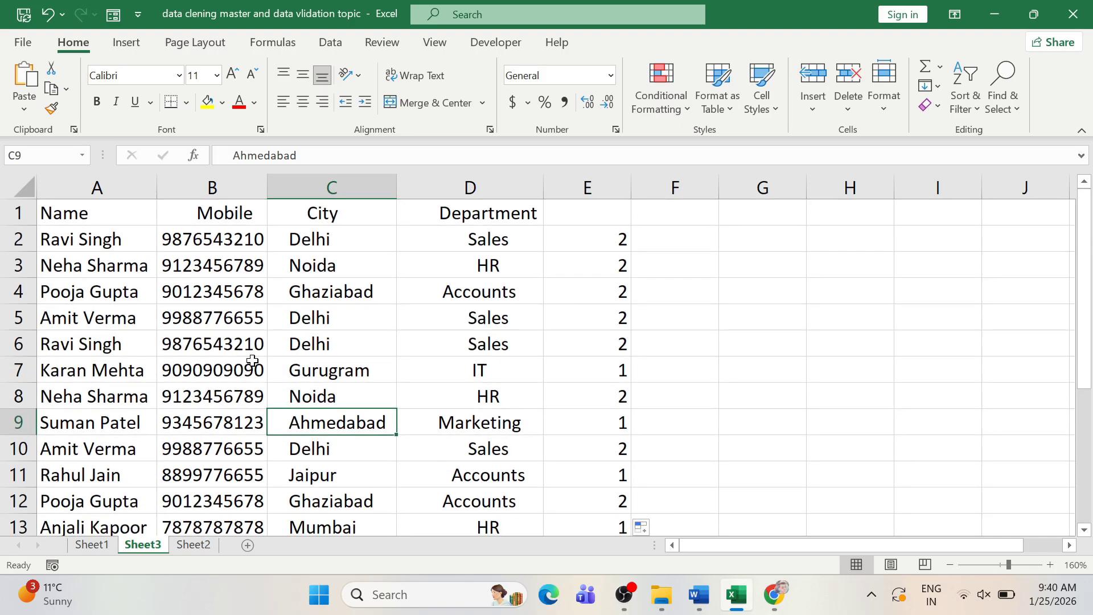
left_click(252, 360)
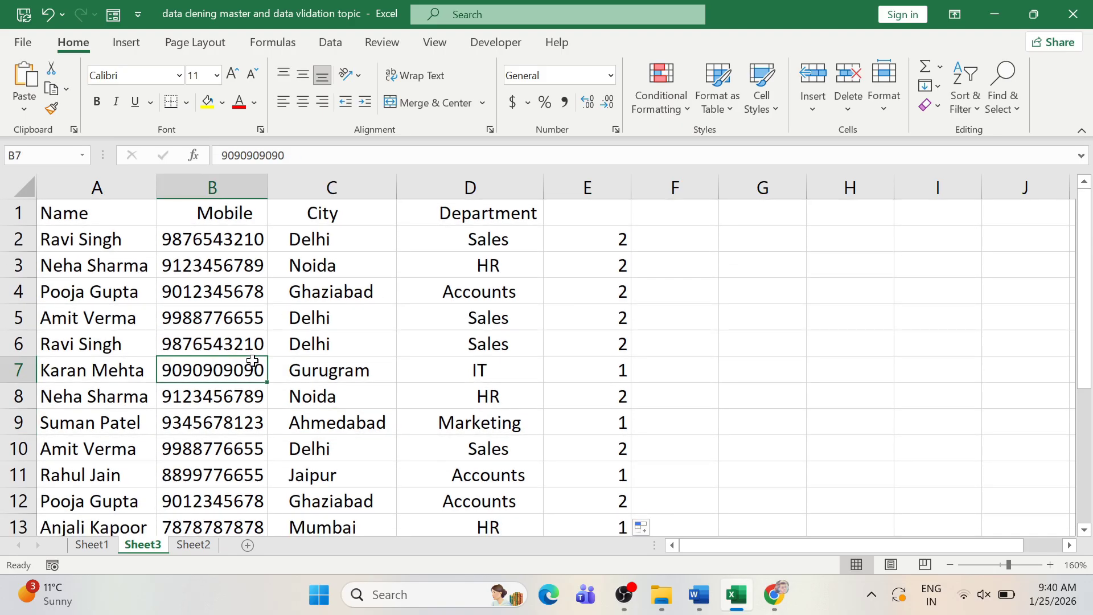
left_click(74, 218)
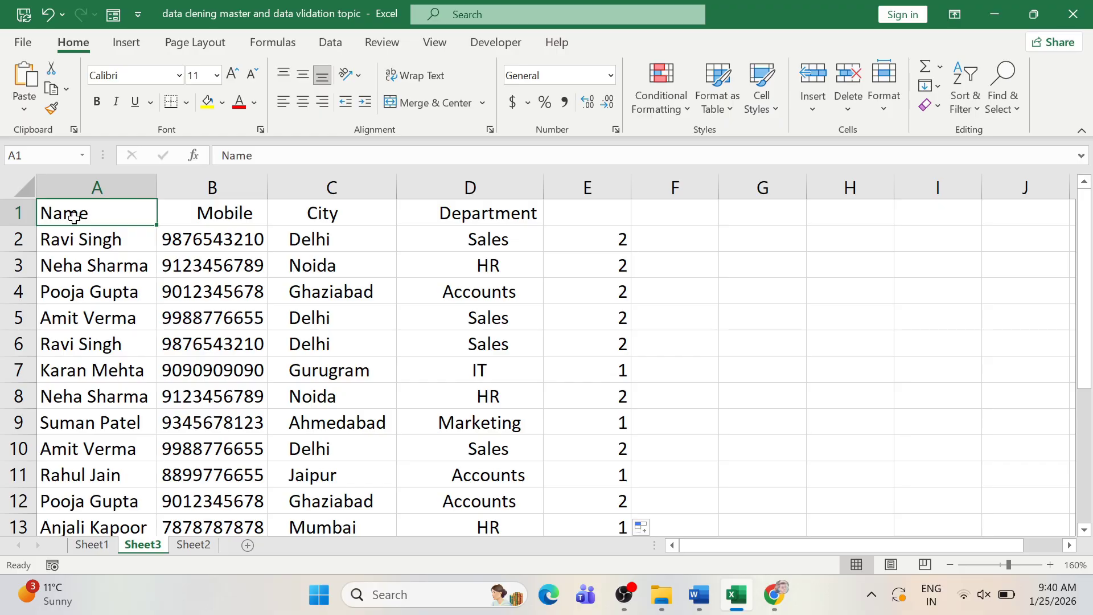
- Select A1:D13 and run Remove Duplicates on all four columns, deleting 4 repeated records
key("shift+Right")
key("shift+Right")
key("shift+Right")
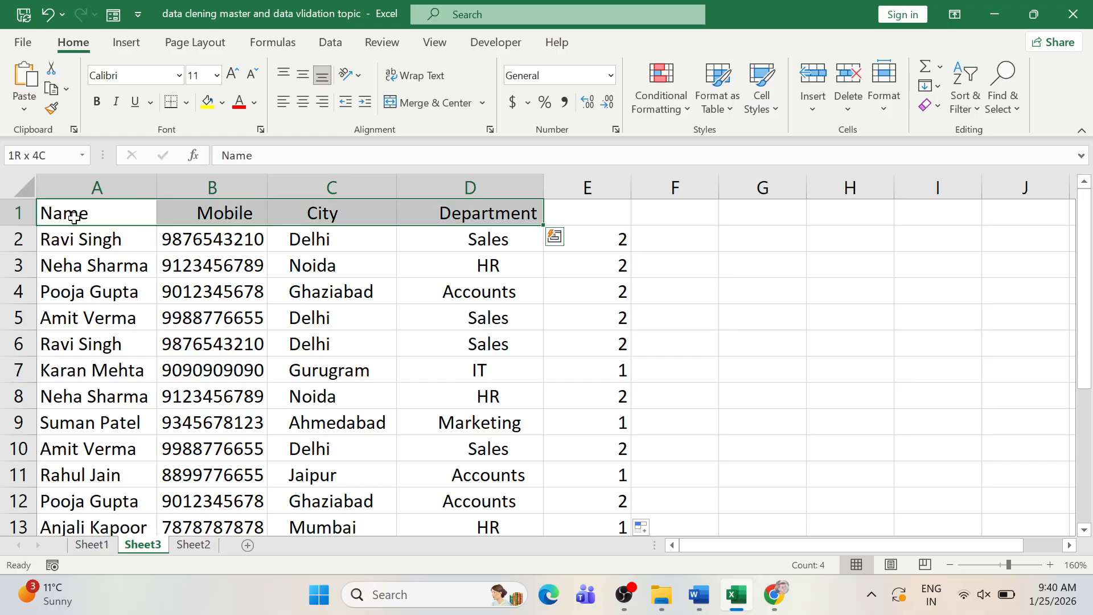
key("ctrl+shift+Down")
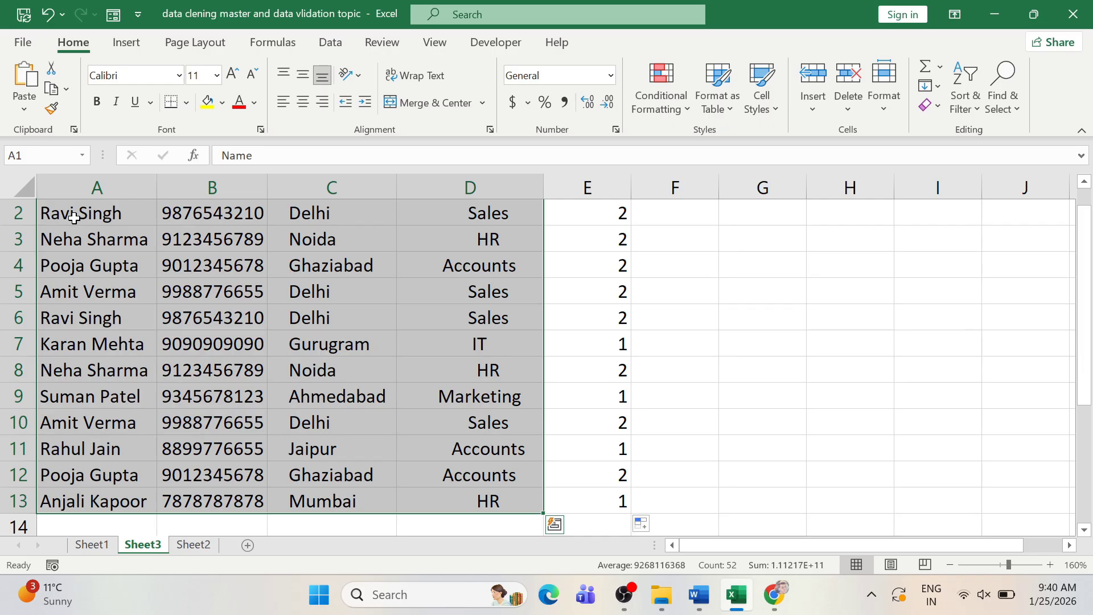
scroll(74, 218, "up", 1)
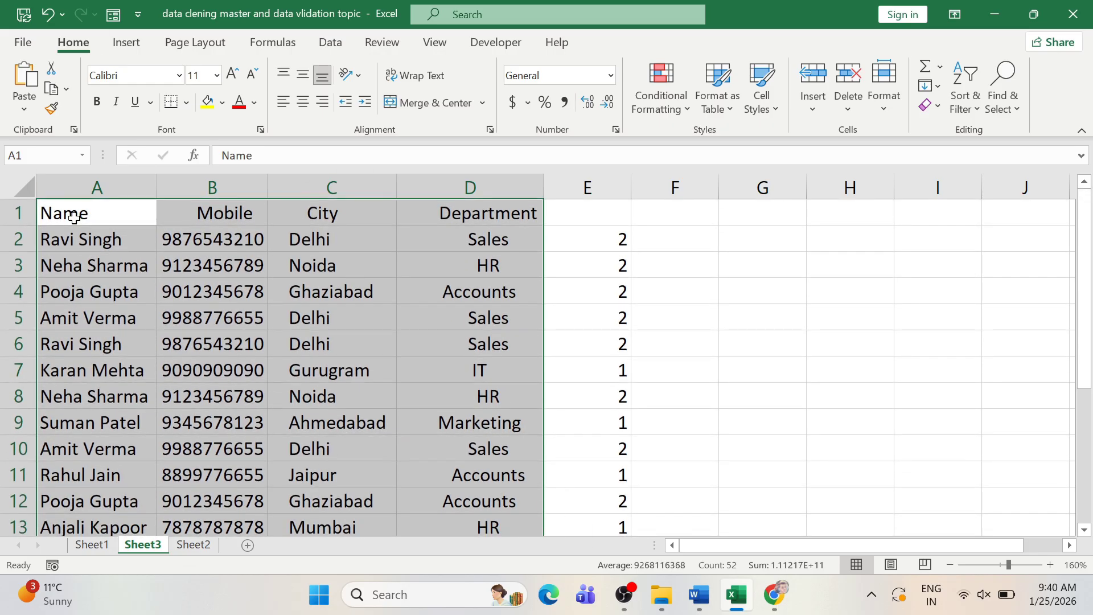
key("alt+a")
key("m")
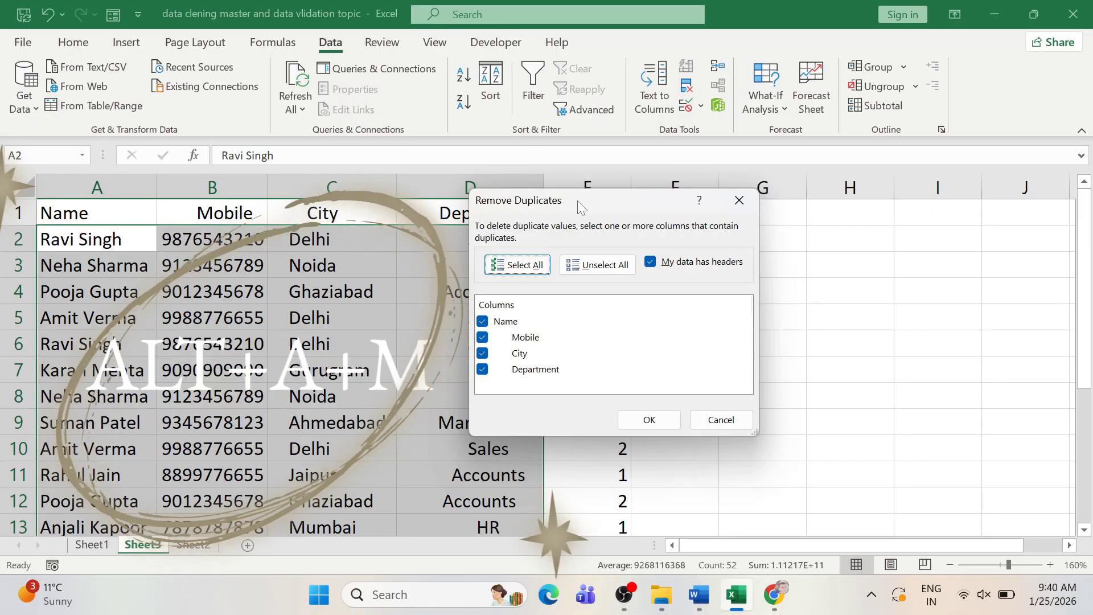
left_click_drag(577, 200, 485, 198)
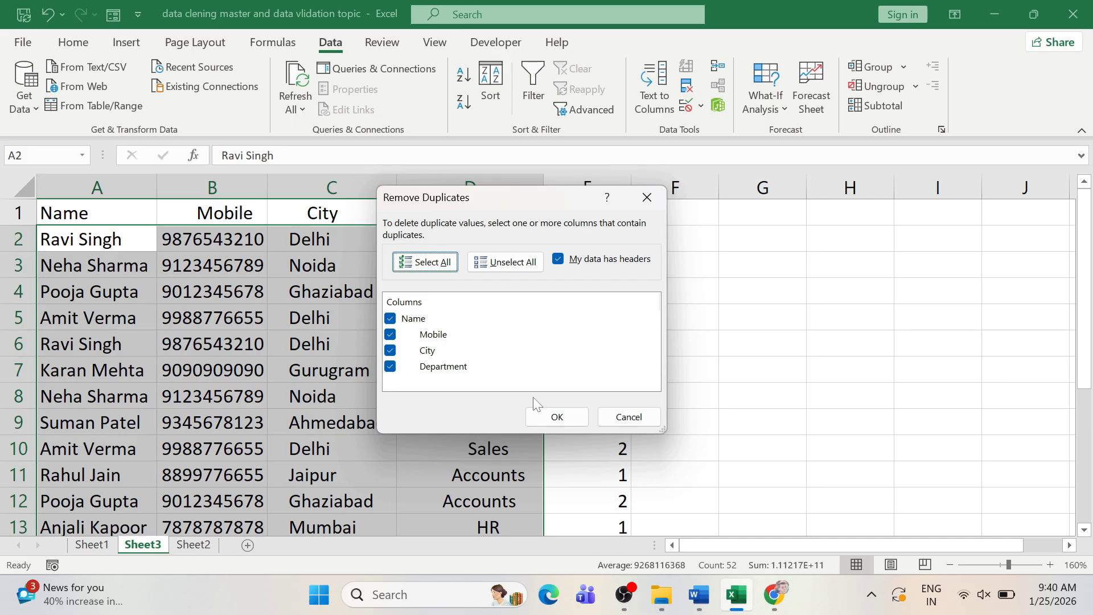
left_click(557, 417)
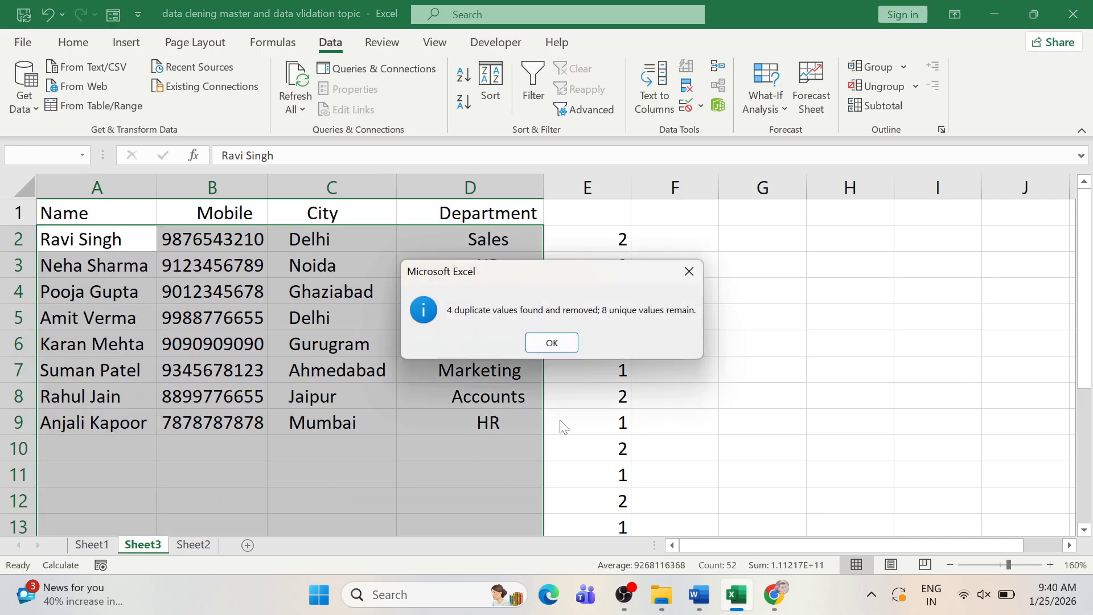
- Dismiss the duplicate-removal report and check that column E's counts read 1 for every remaining employee
left_click(551, 343)
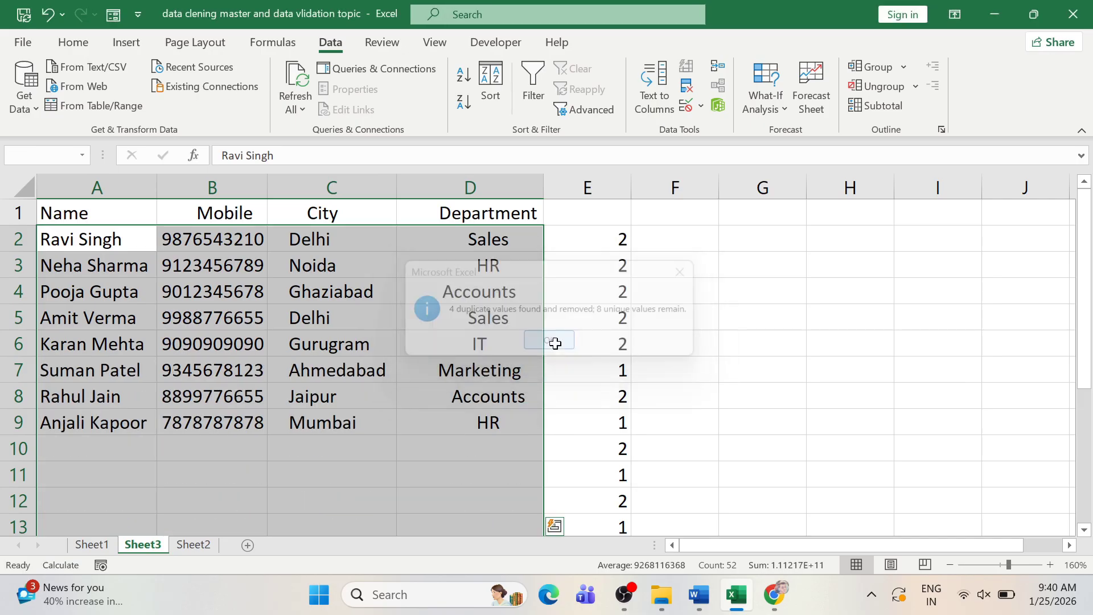
left_click(316, 270)
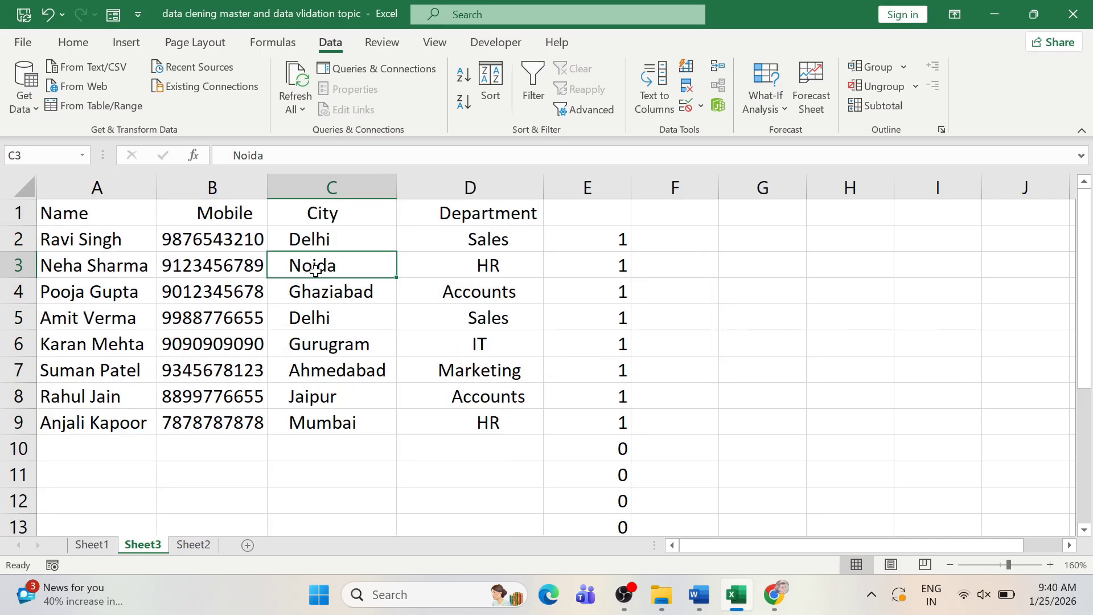
left_click_drag(570, 233, 575, 416)
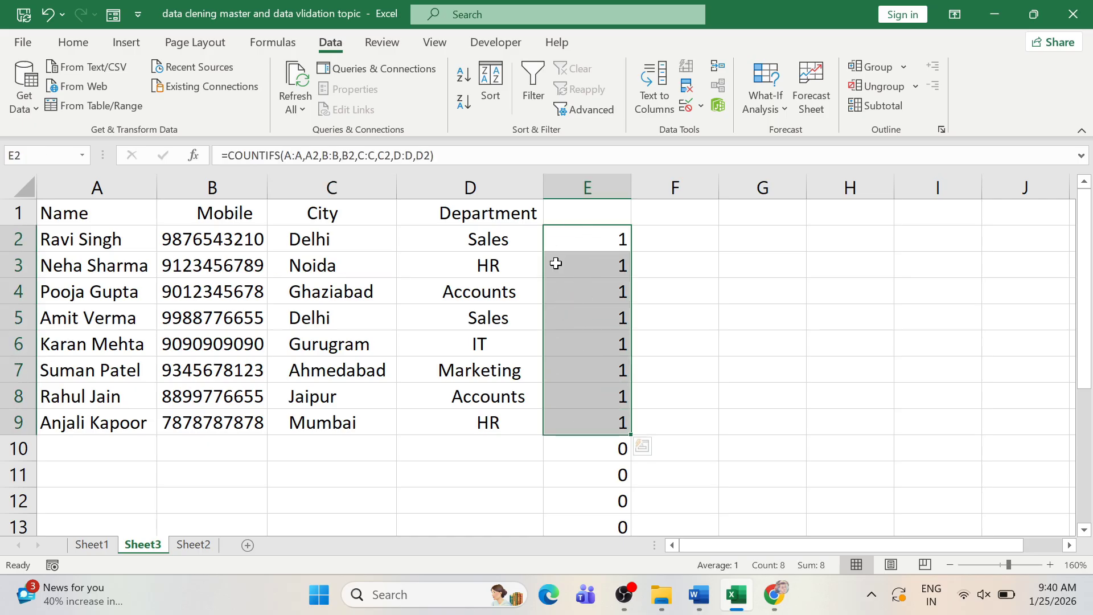
left_click(578, 424)
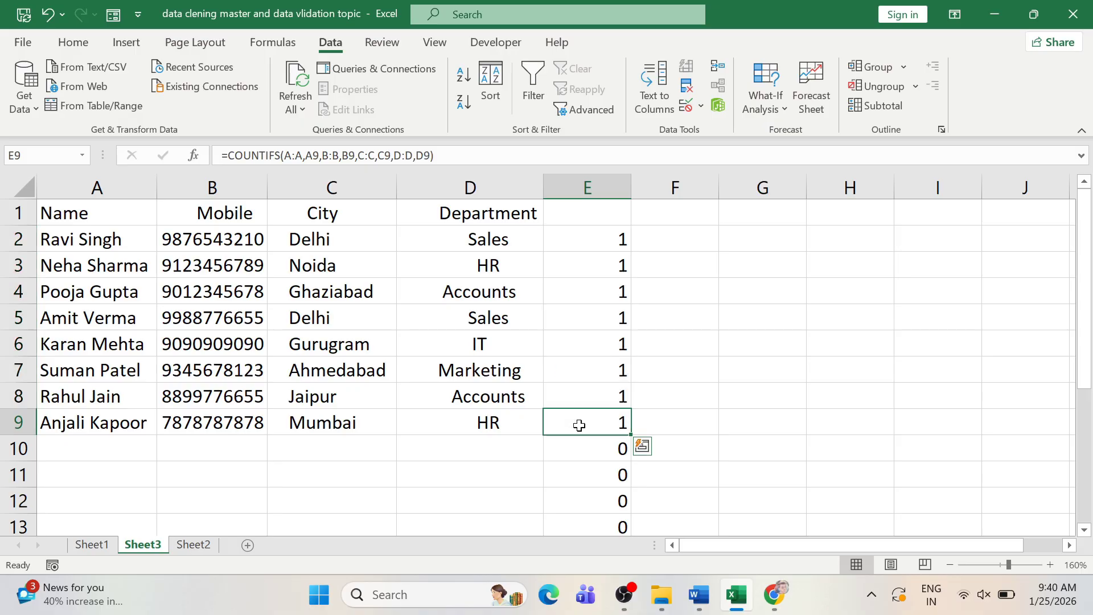
- Review employee rows 2 through 6 to confirm each appears only once
left_click_drag(102, 248, 453, 253)
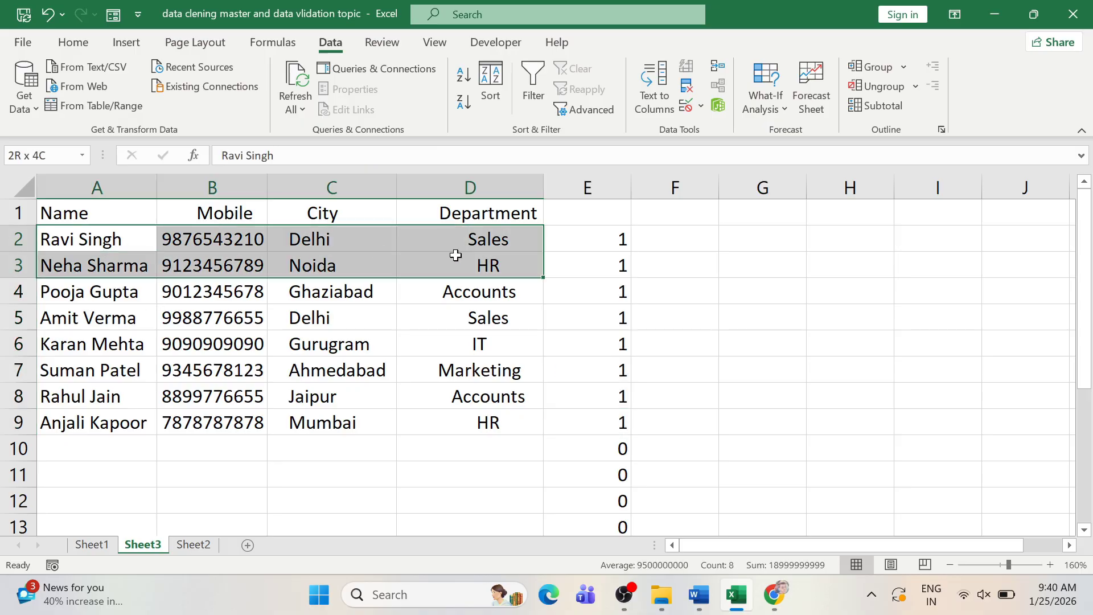
left_click_drag(124, 302, 485, 296)
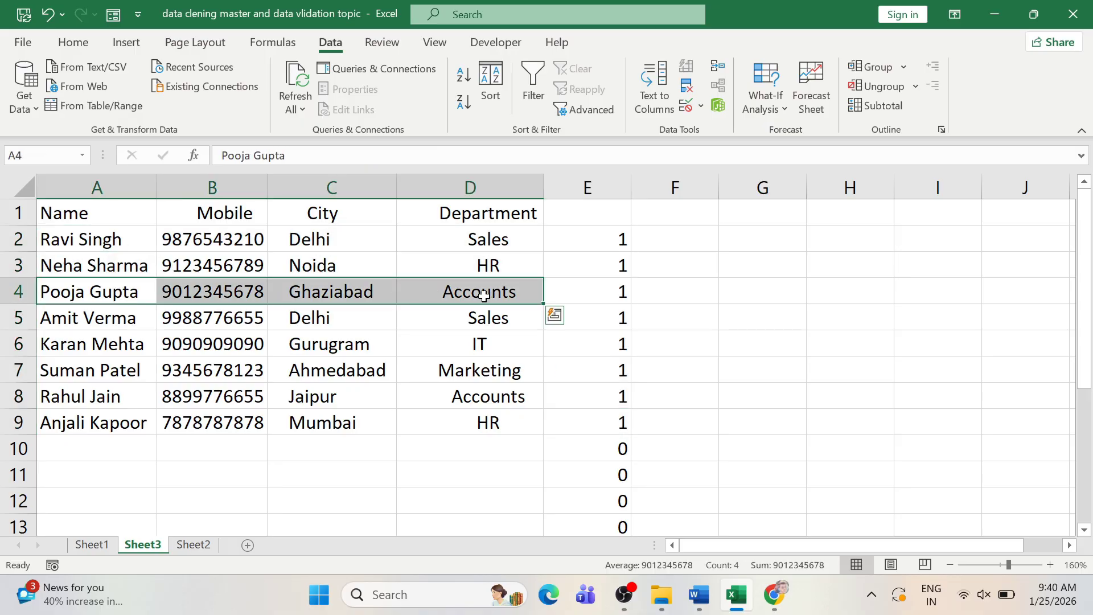
left_click(137, 318)
left_click_drag(137, 319, 488, 342)
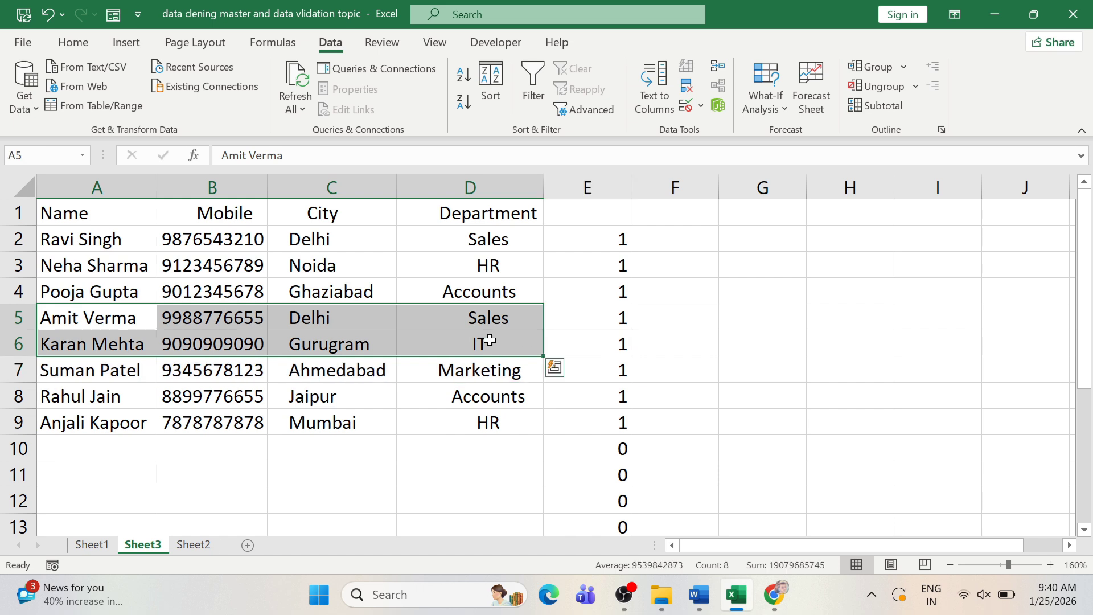
left_click(335, 324)
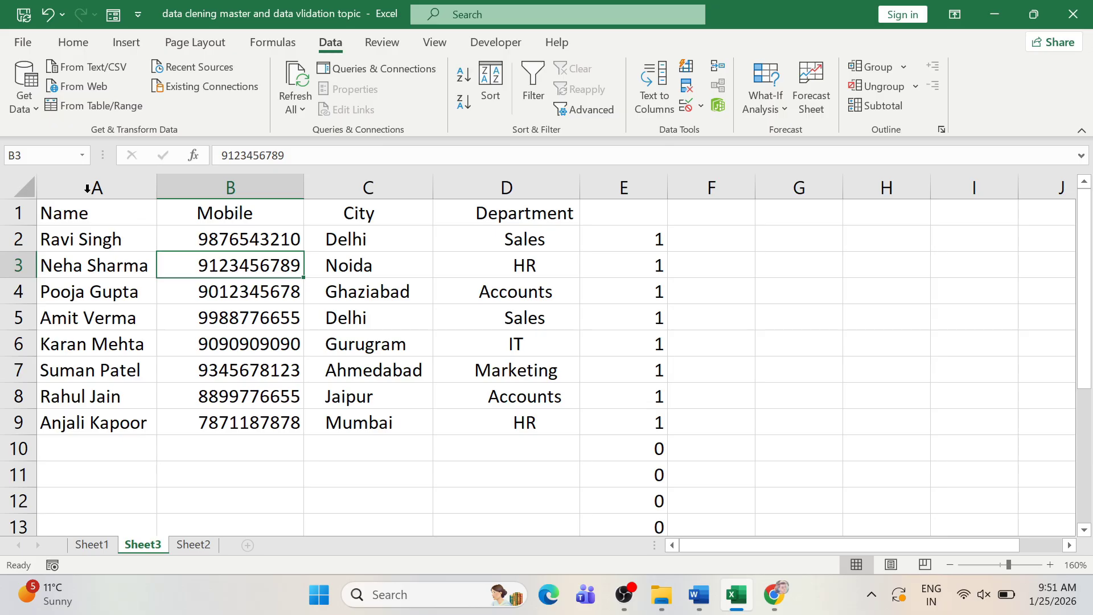
left_click(216, 235)
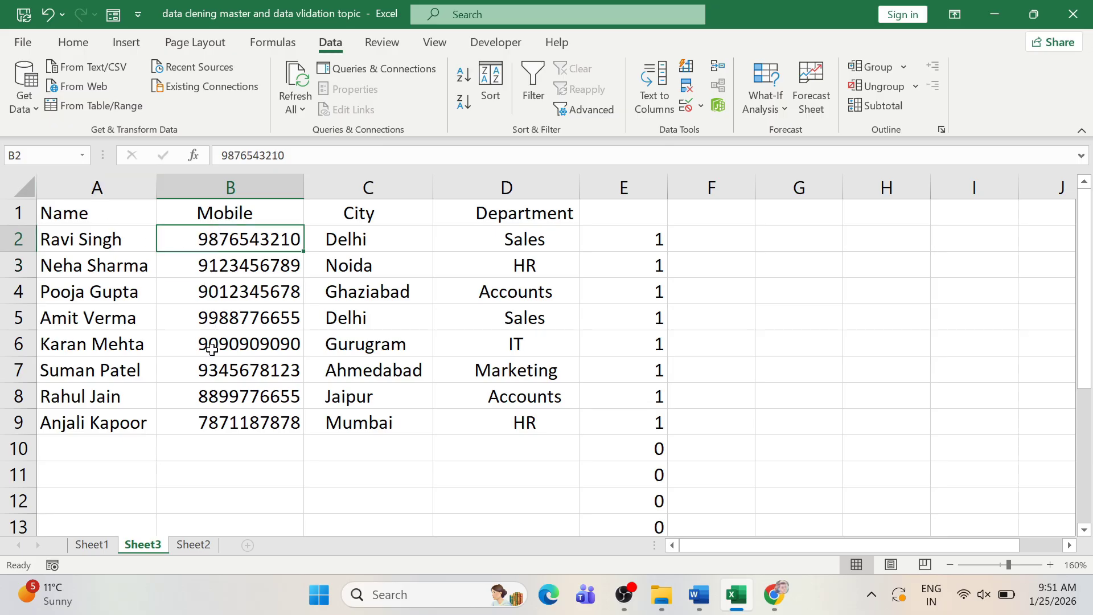
left_click(247, 215)
left_click_drag(236, 249, 229, 464)
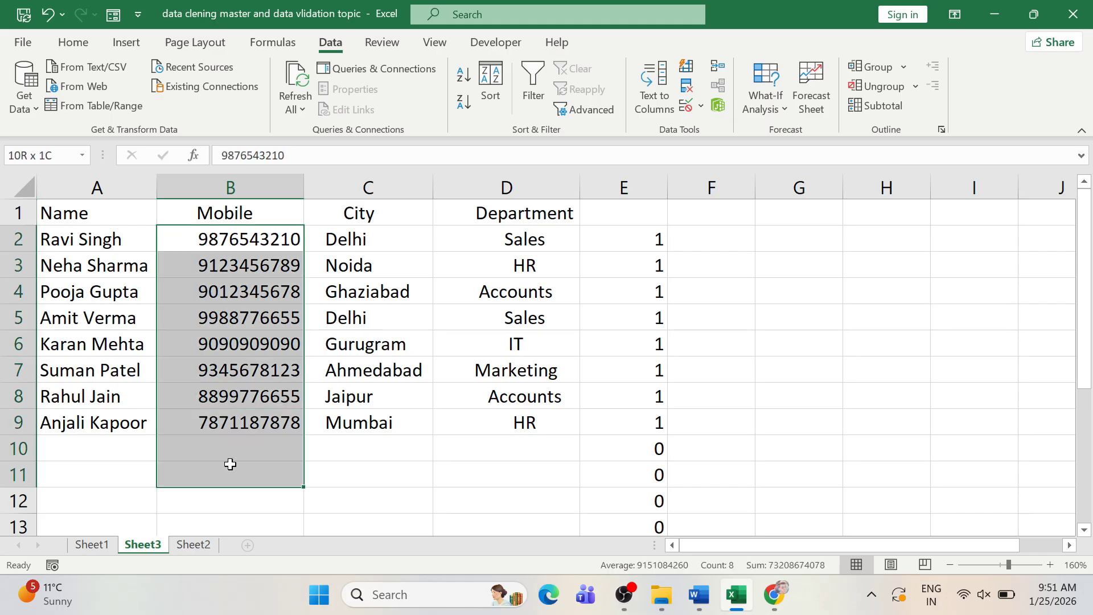
left_click(176, 445)
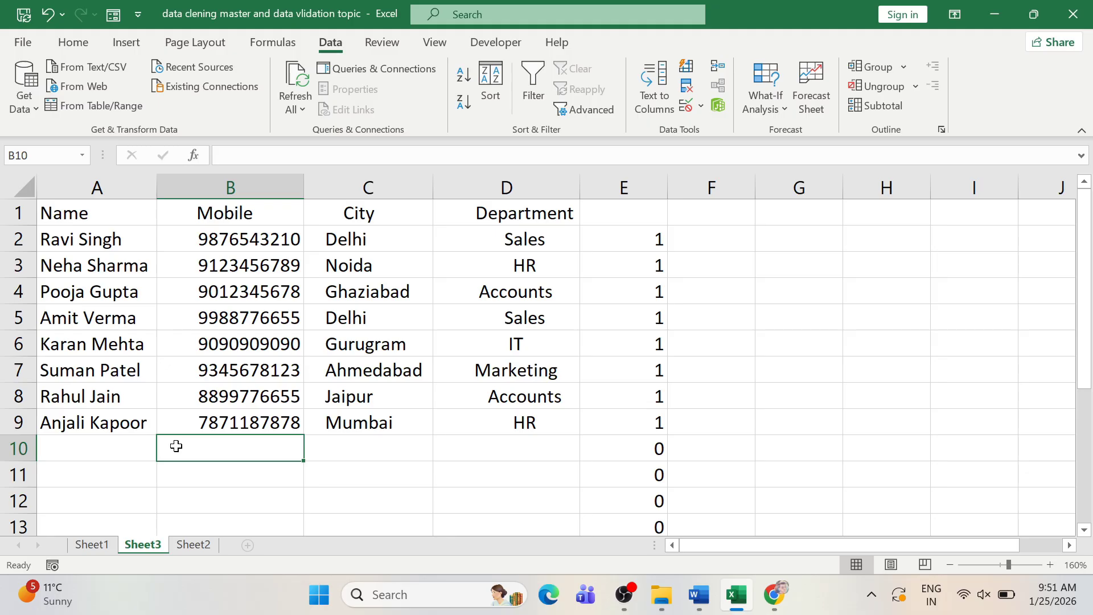
type("455788")
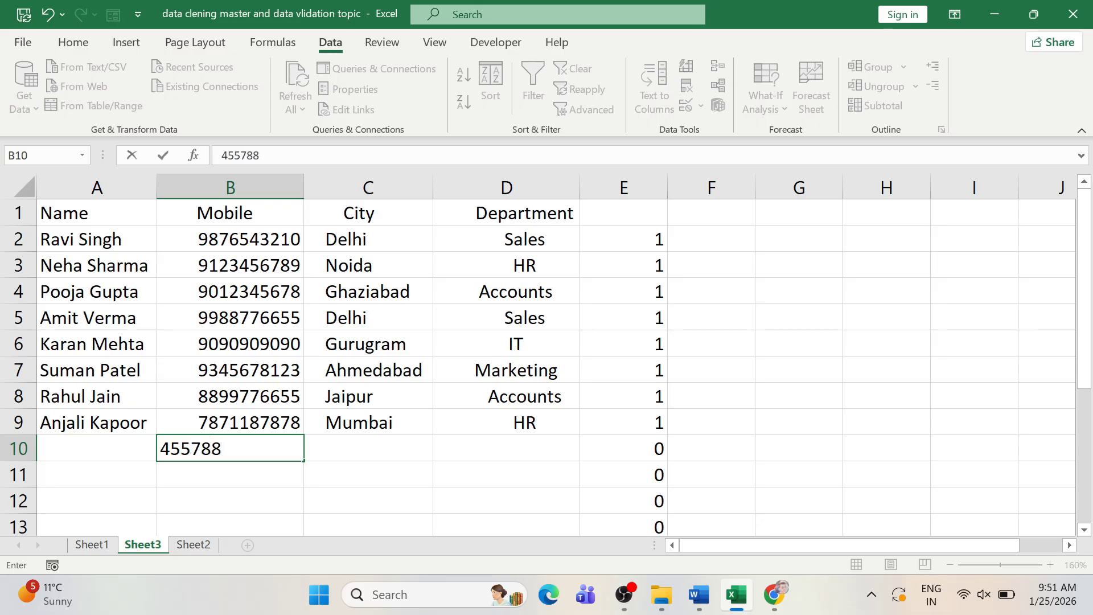
key("Return")
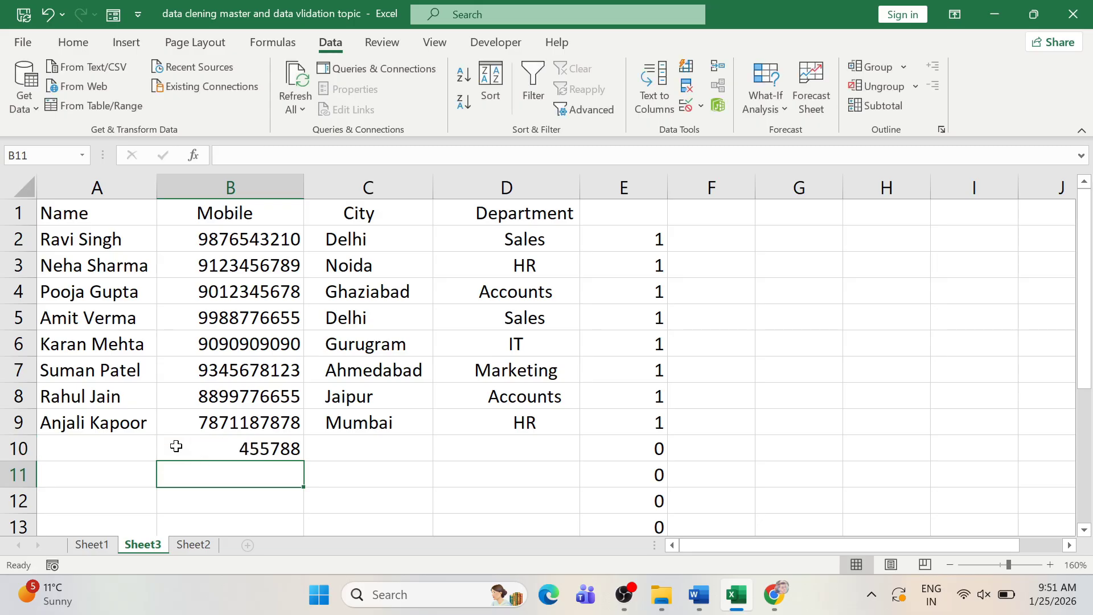
type("3455")
key("Return")
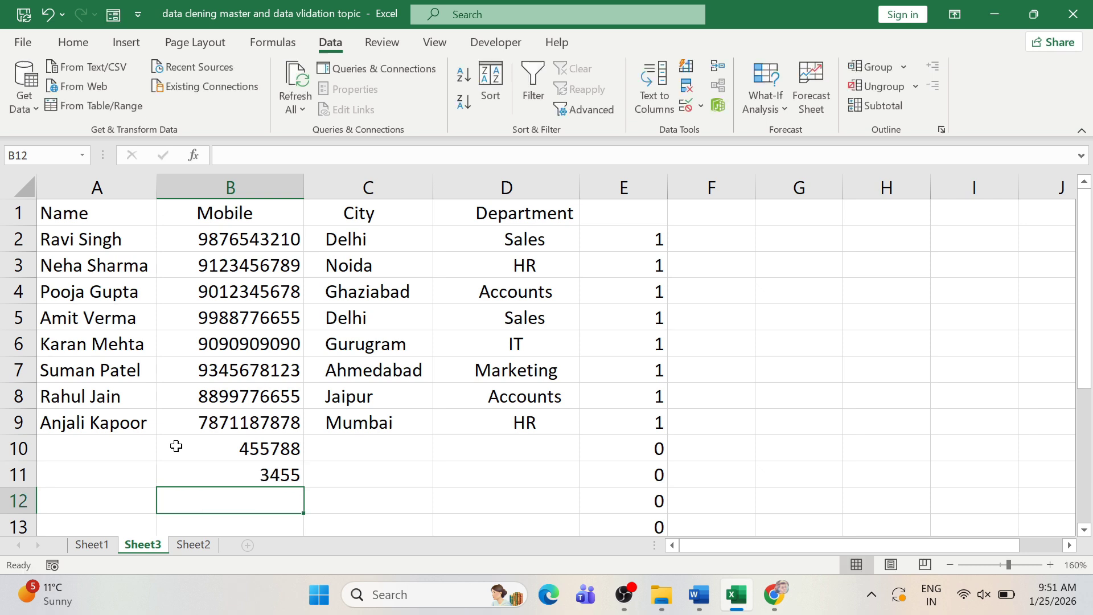
key("Up")
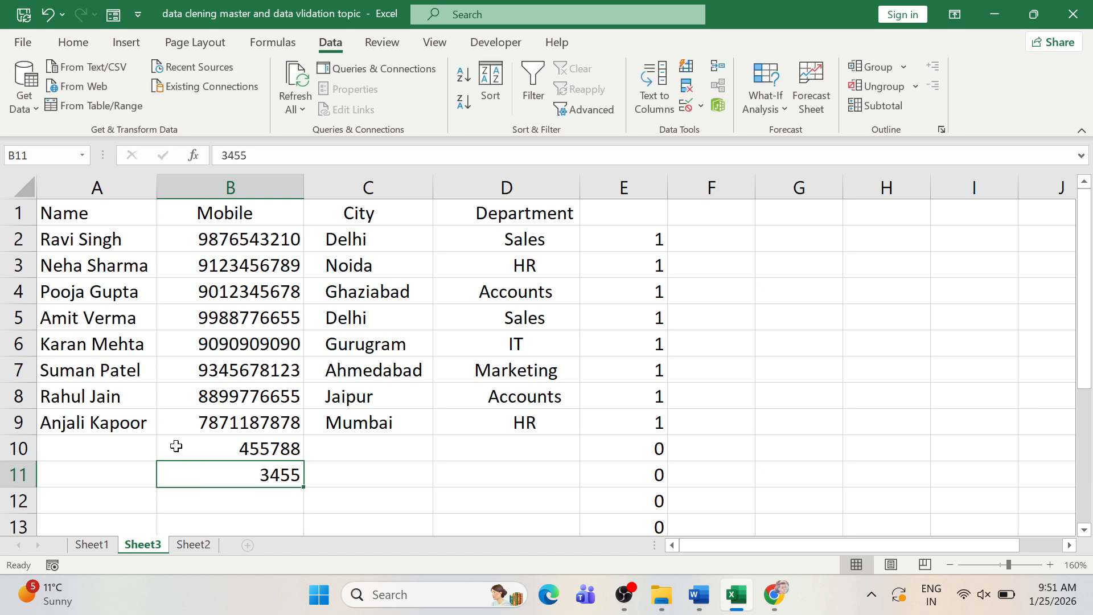
key("Delete")
key("Up")
key("Delete")
key("Up")
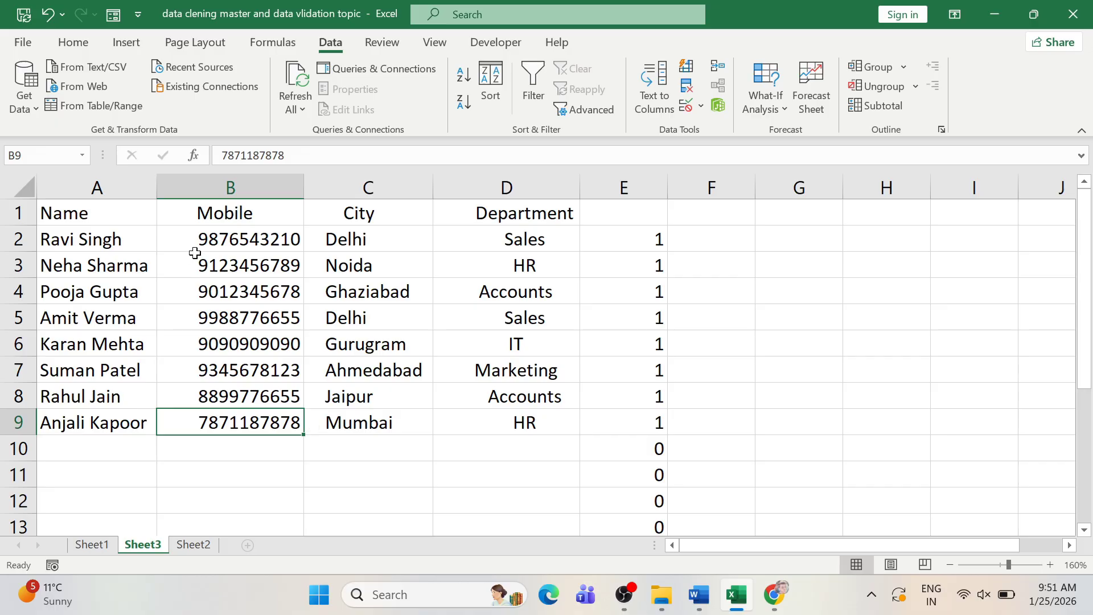
left_click_drag(205, 239, 194, 465)
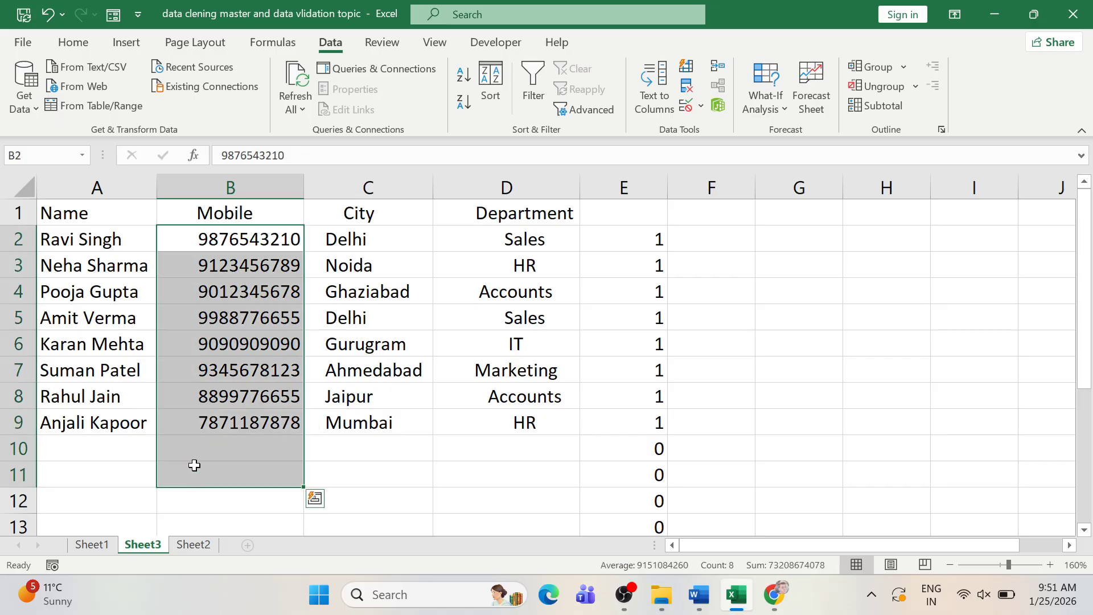
key("Down")
key("Down")
key("Down")
key("Down")
key("Down")
key("Down")
key("Down")
key("Down")
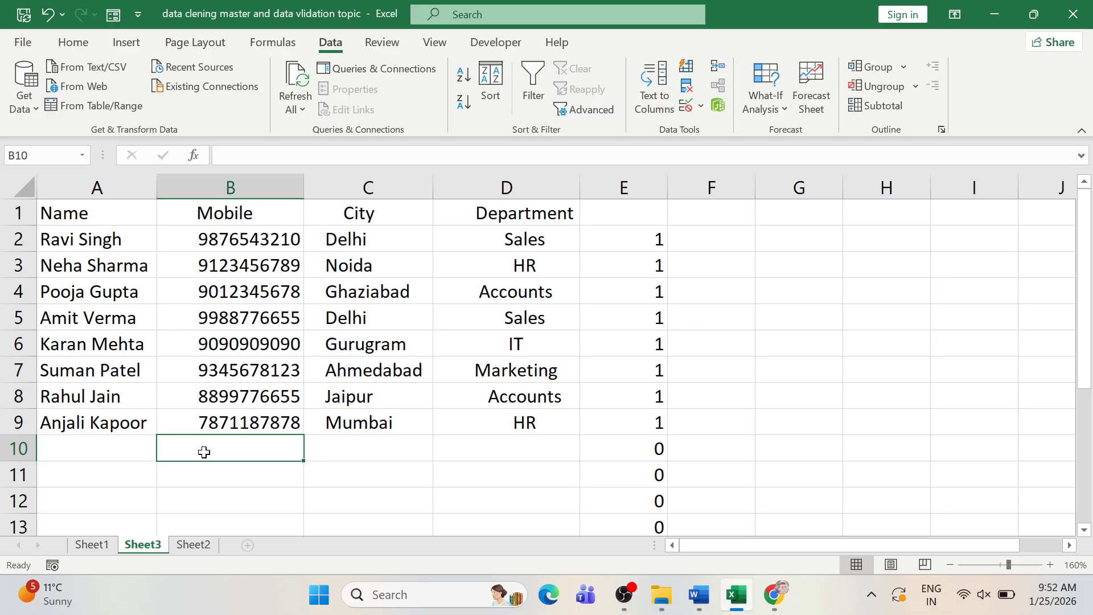
key("shift+Down")
key("shift+Down")
key("shift+Down")
key("shift+Down")
key("shift+Down")
key("shift+Down")
key("shift+Down")
key("shift+Down")
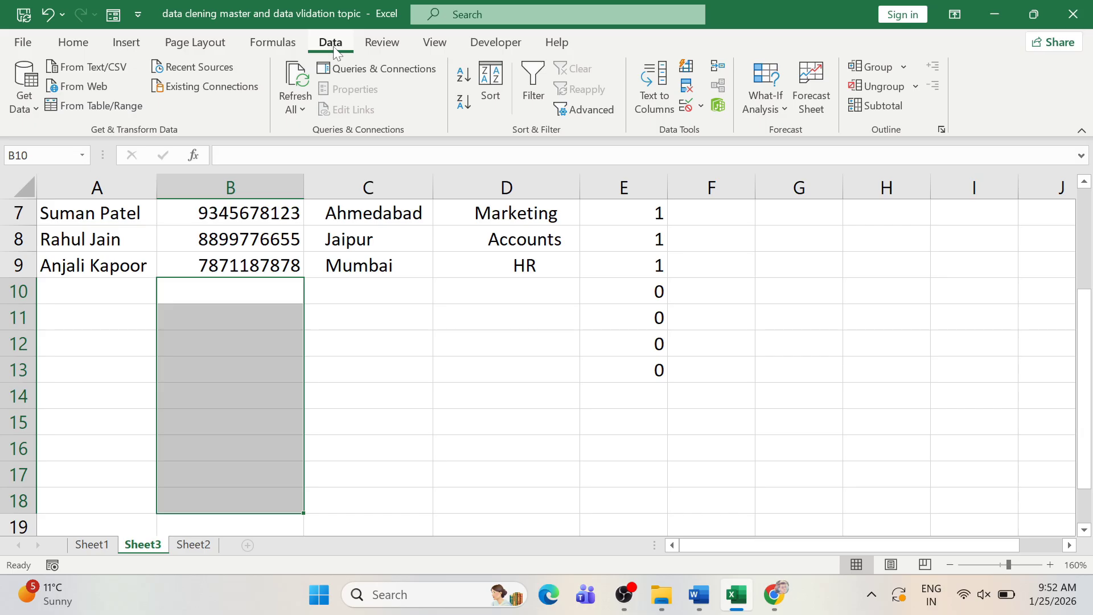
- Set the data validation for B10:B18 to allow a Custom formula
left_click(685, 108)
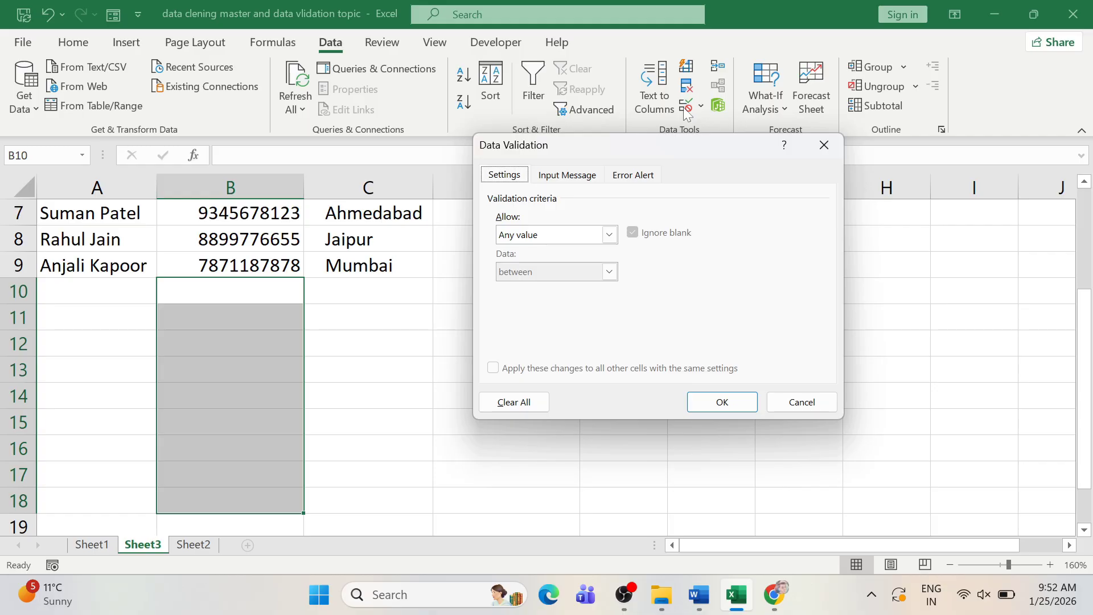
left_click(609, 235)
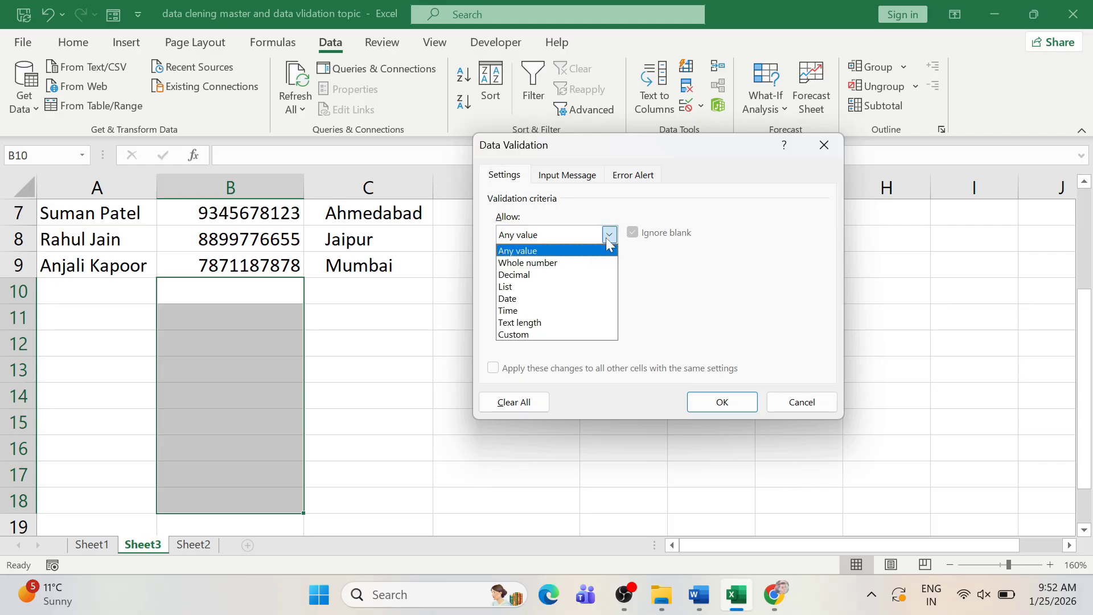
left_click(541, 334)
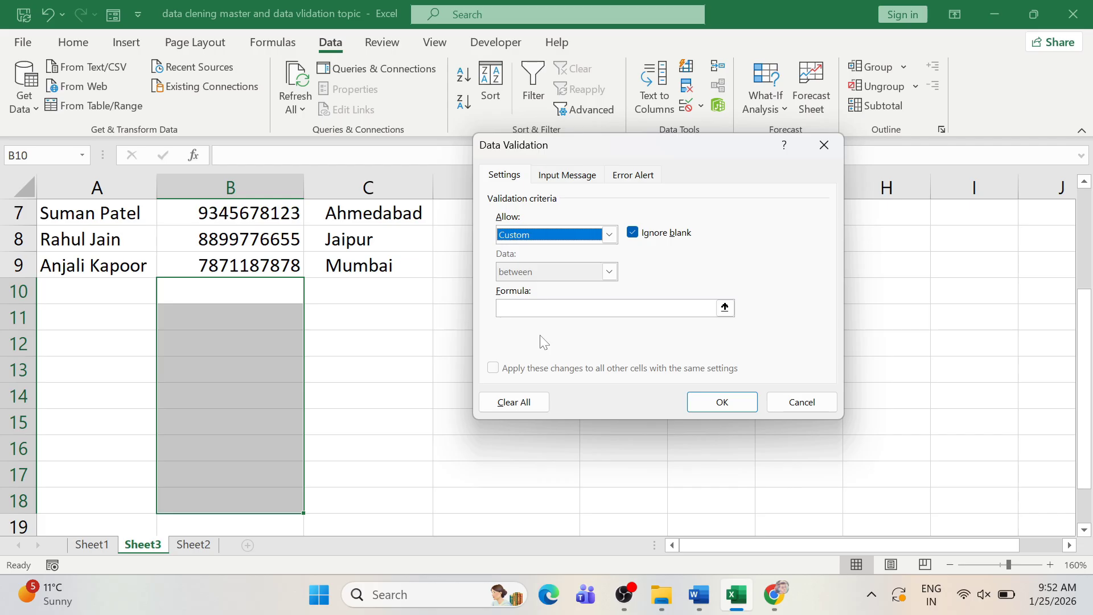
left_click(535, 307)
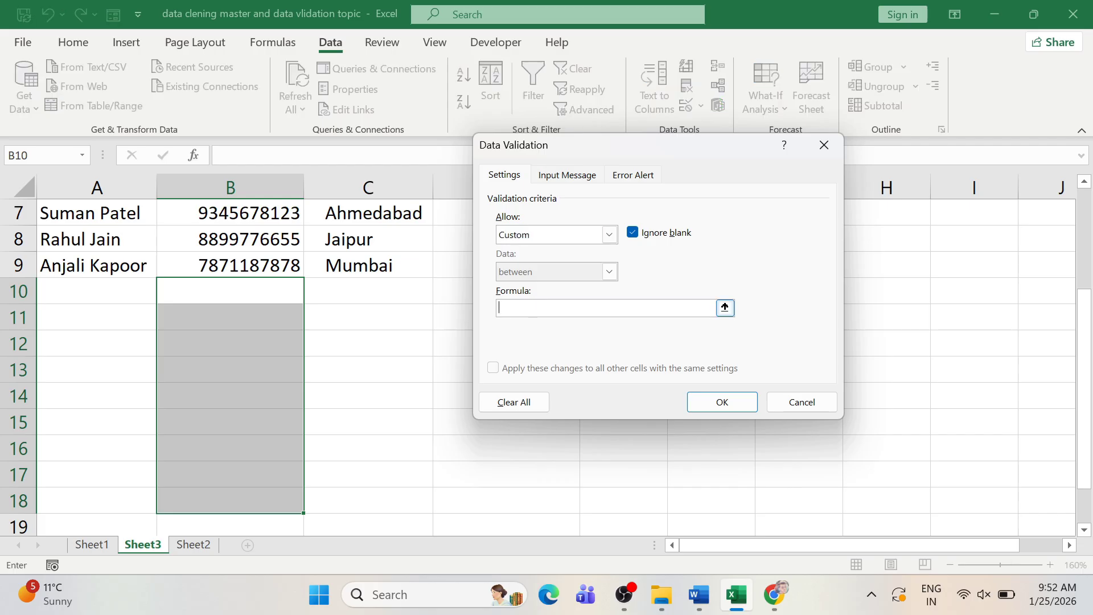
- Enter the validation formula =AND(ISNUMBER(B10),LEN(B10)=10)
type("=AND(INS")
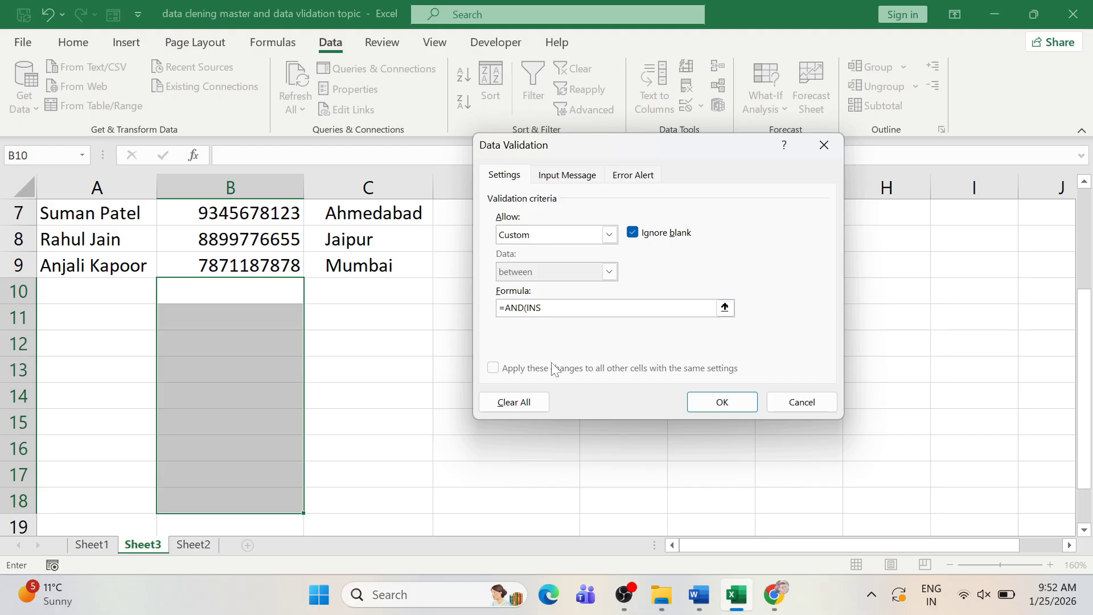
key("BackSpace")
key("BackSpace")
type("SNUMBER(")
left_click(248, 290)
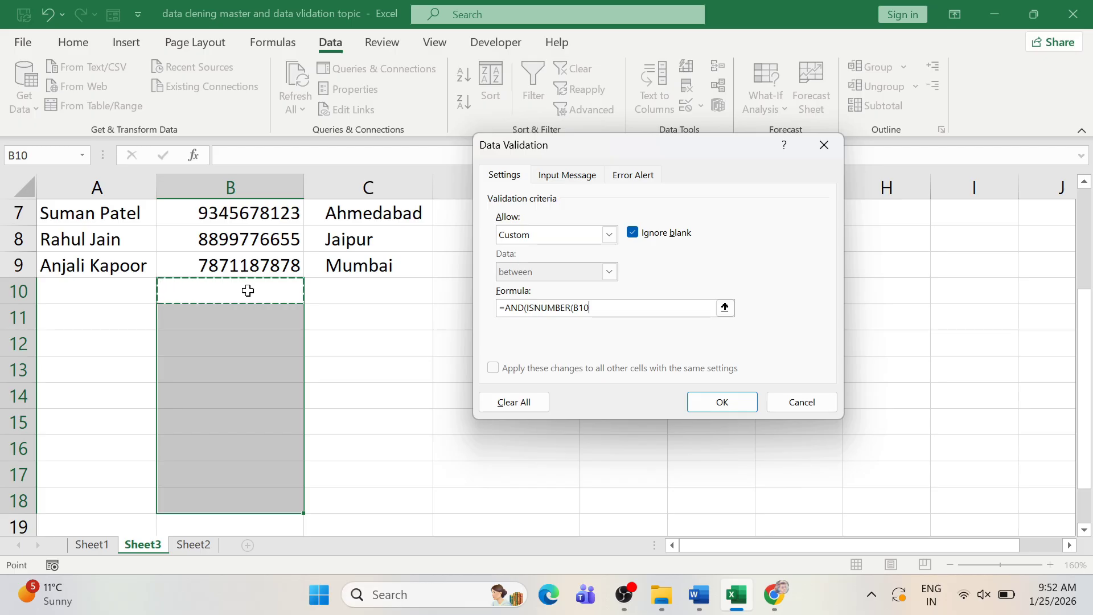
type("),")
type("LEN")
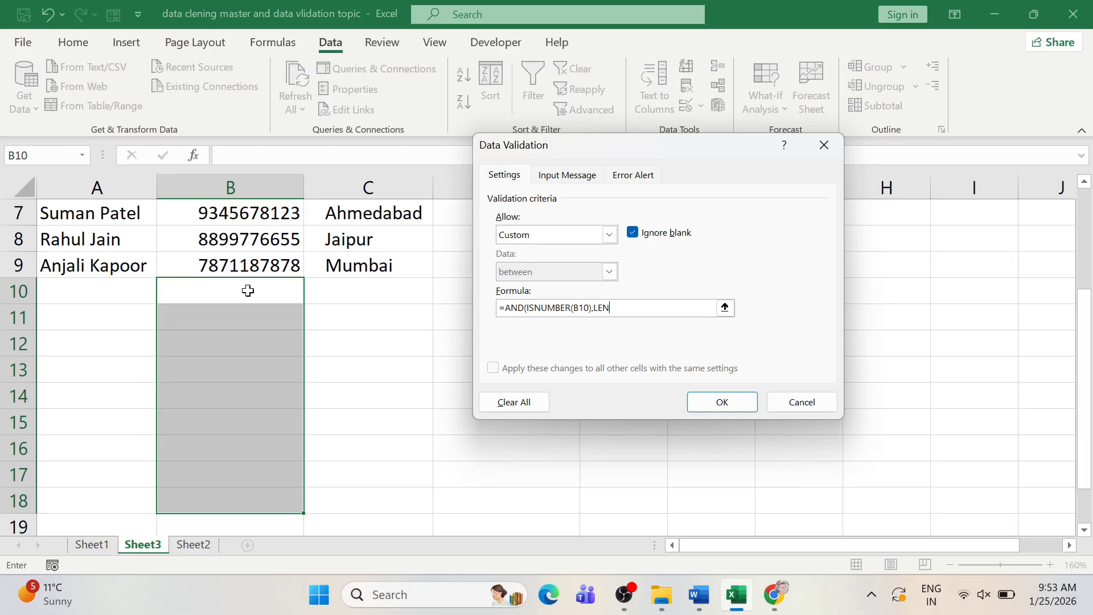
type("(")
left_click(206, 294)
type(")")
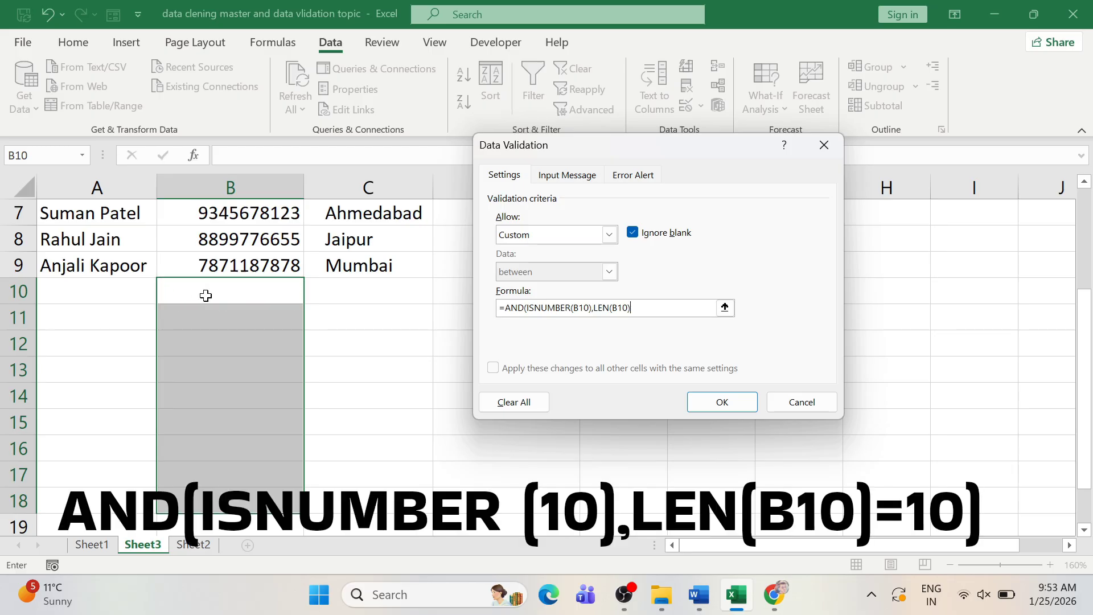
type("=10")
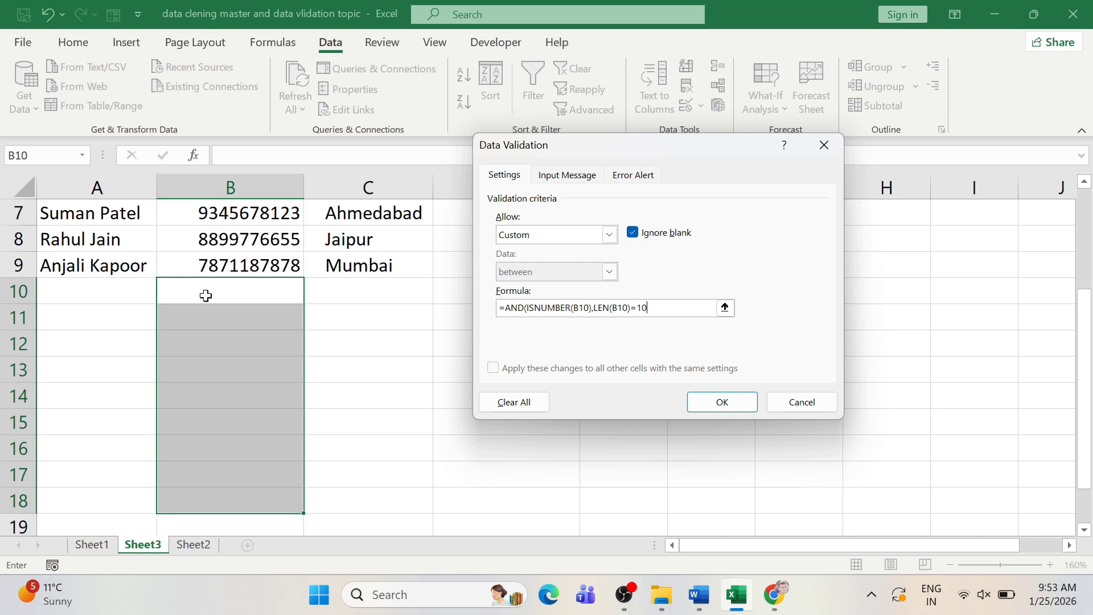
type(")")
- Give the rule an input message titled 'ONLY 10 DIGIT NUM'
left_click(567, 177)
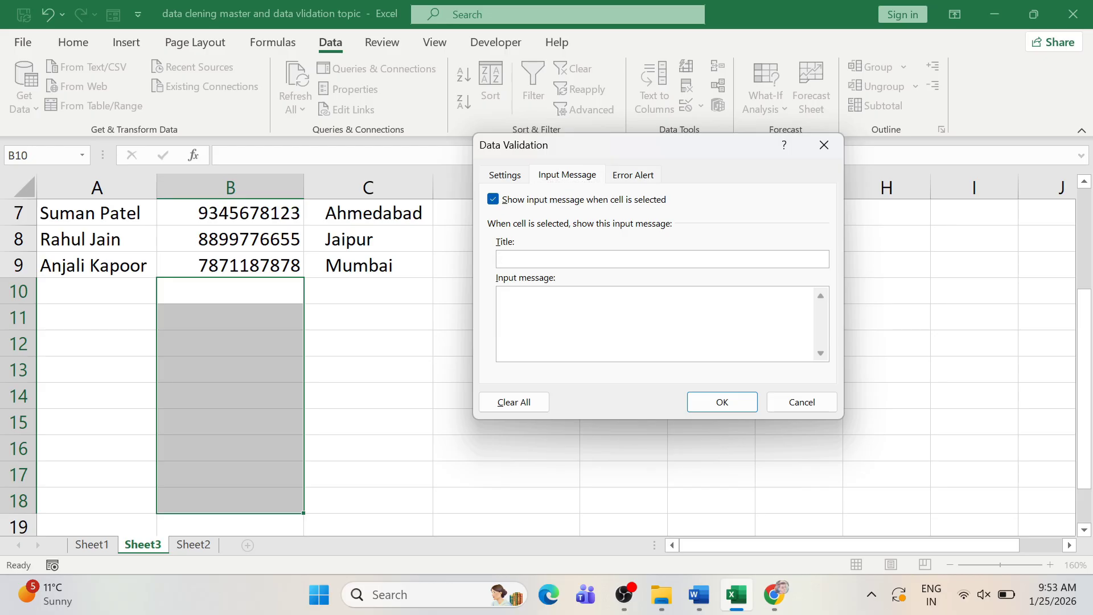
type("ONLY 10 DIGIT NUM")
- Title the Stop error alert 'ONLY 10 DIGIT NUM ALLOW'
left_click(629, 177)
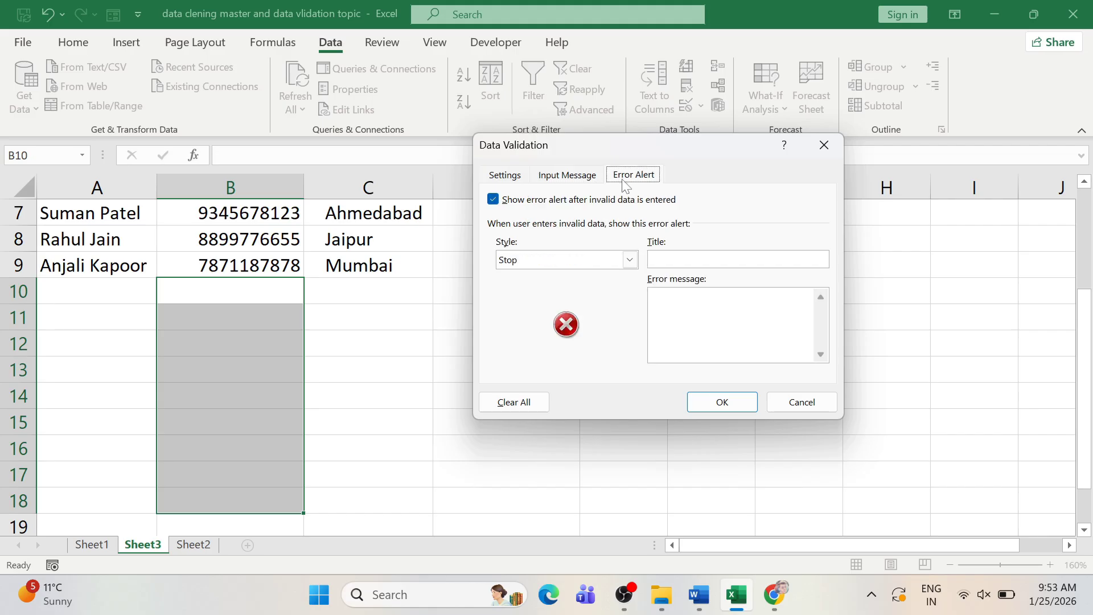
left_click(679, 260)
type("ONLY 10 DIGIT NUM ALOO")
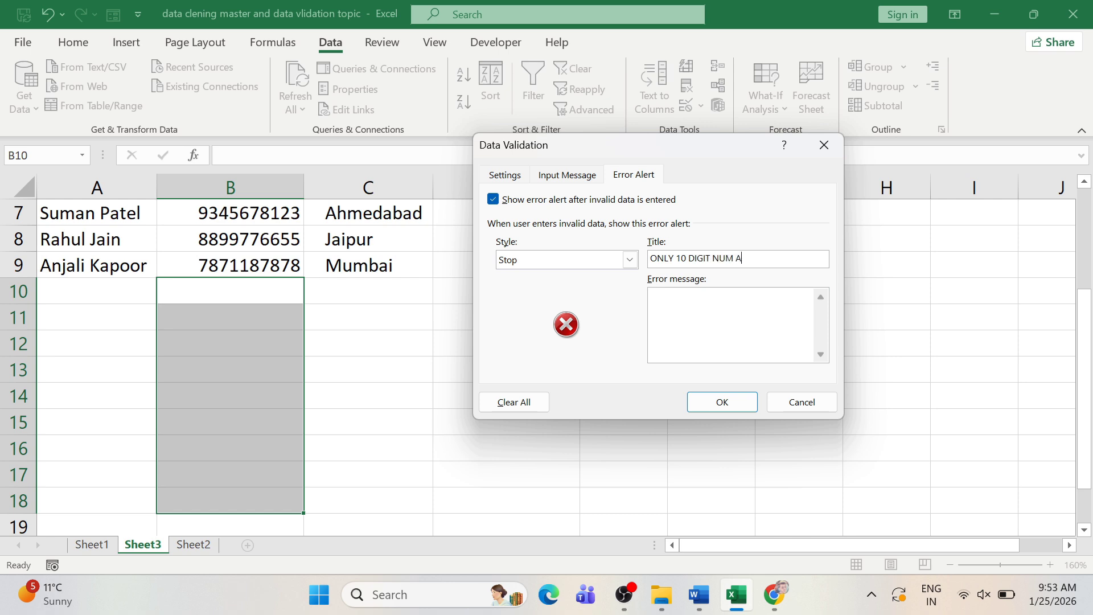
key("BackSpace")
key("BackSpace")
type("LOW")
- Apply the rule and enter a 10-digit test number in B10, which is accepted
left_click(721, 402)
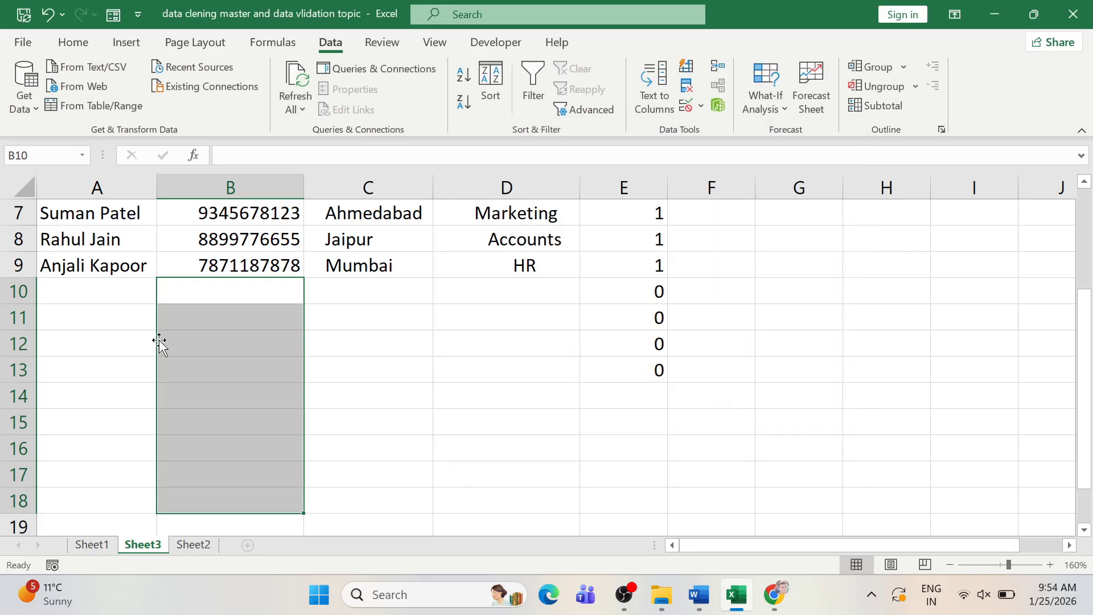
left_click(189, 305)
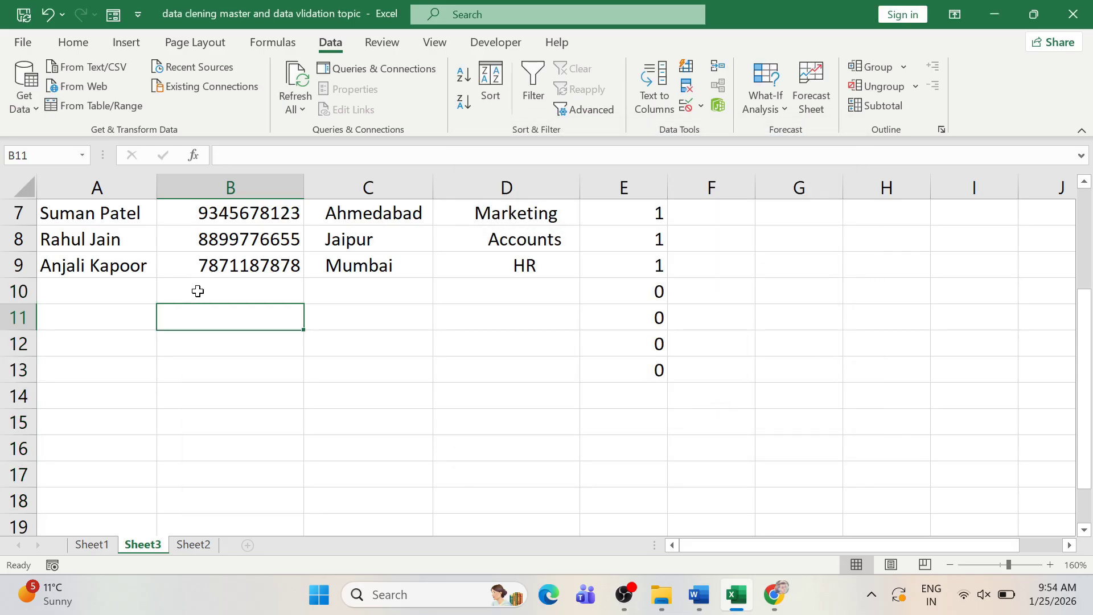
left_click(198, 291)
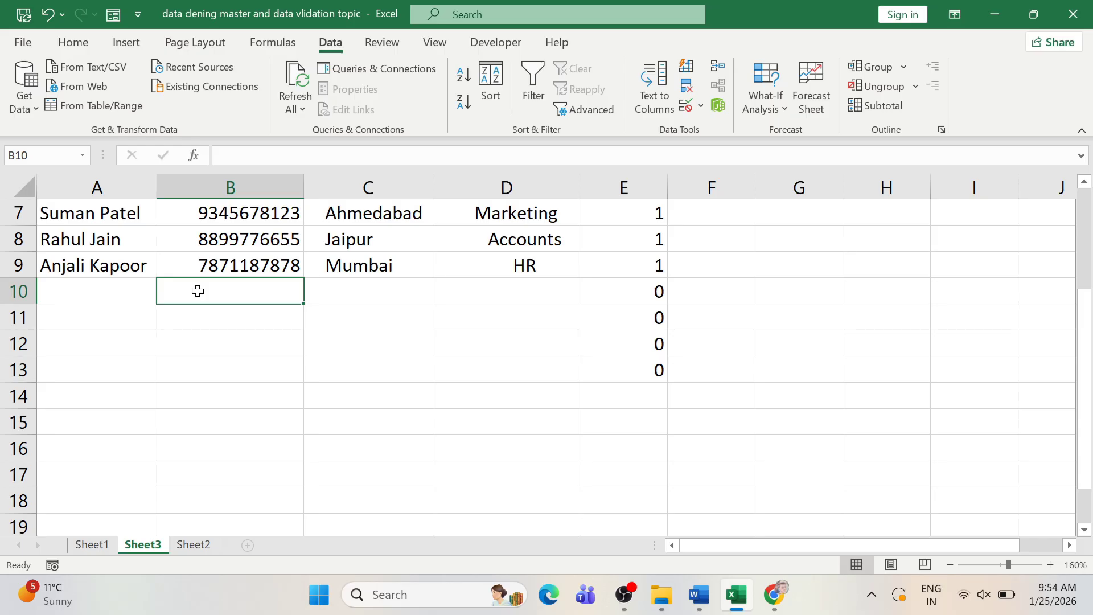
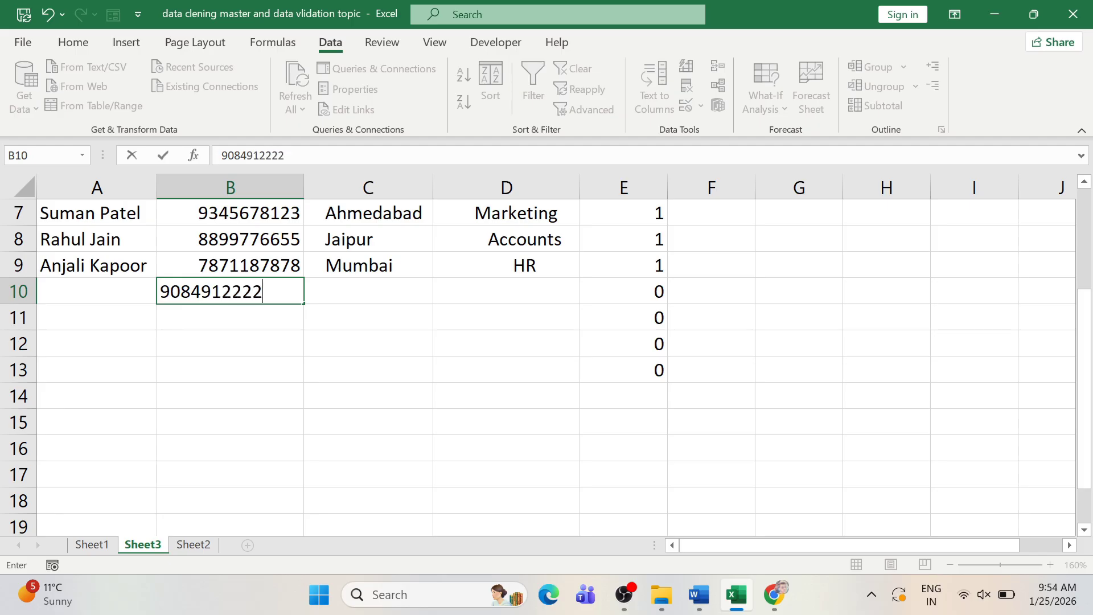
key("Return")
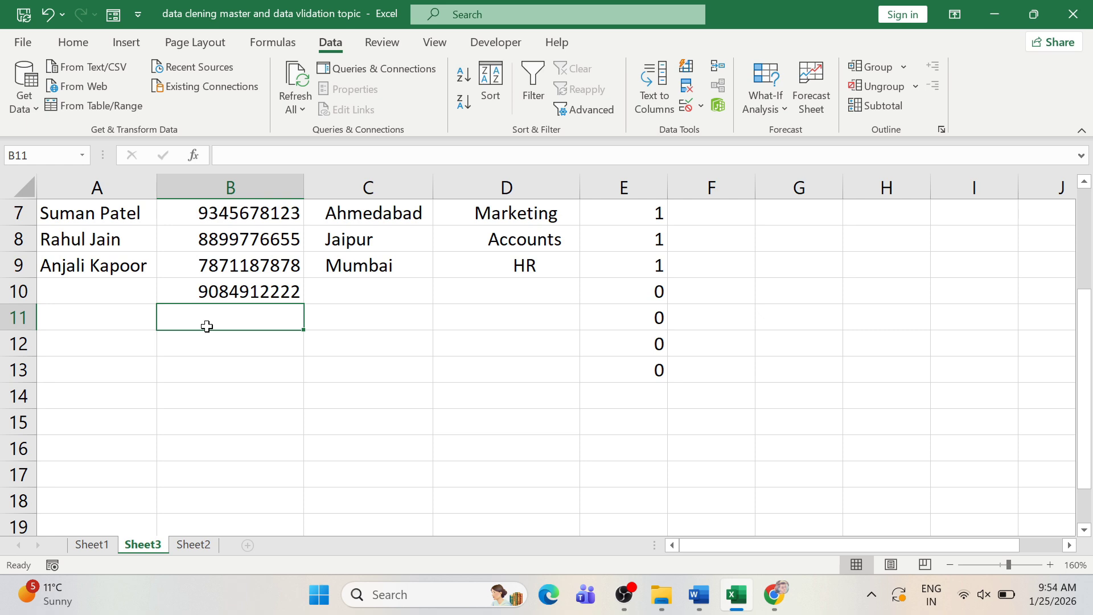
- Enter a 9-digit number in B11, see it rejected, and clear the invalid entry
type("9084")
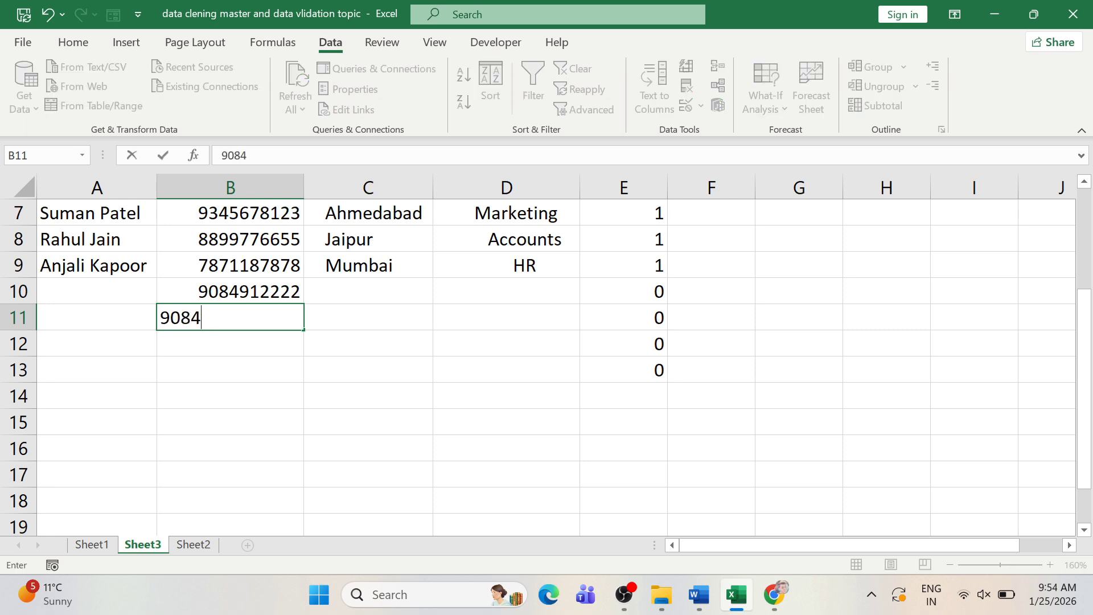
type("91222")
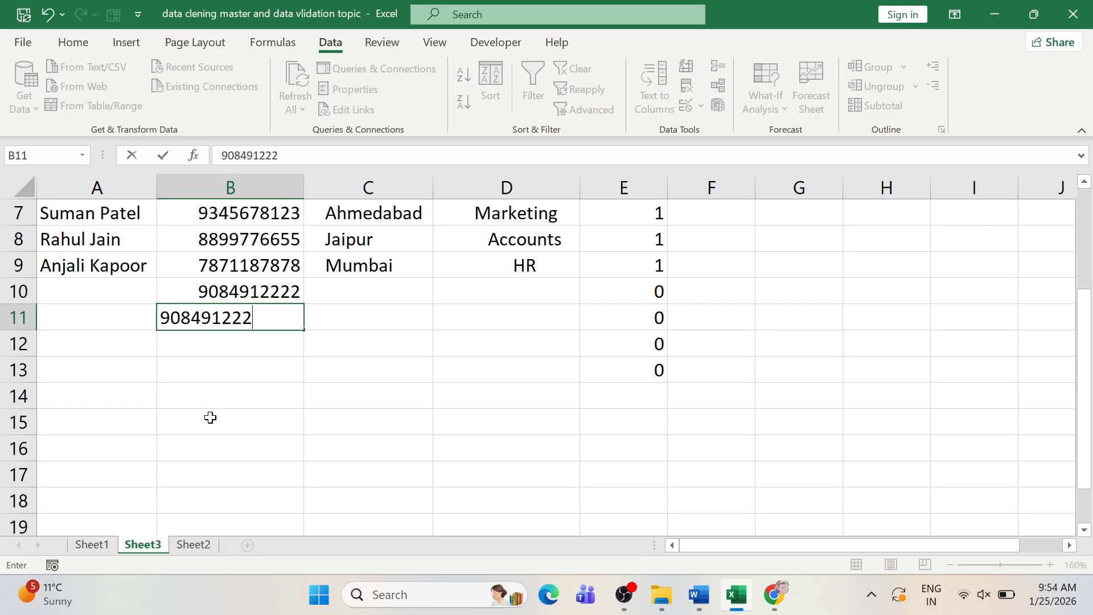
key("Return")
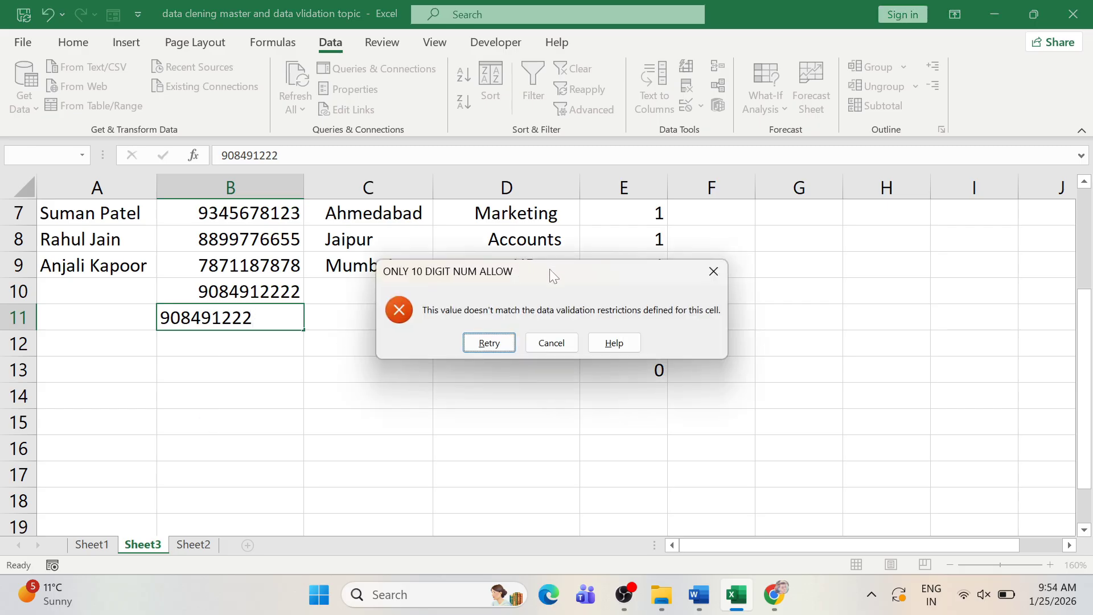
left_click_drag(550, 275, 420, 265)
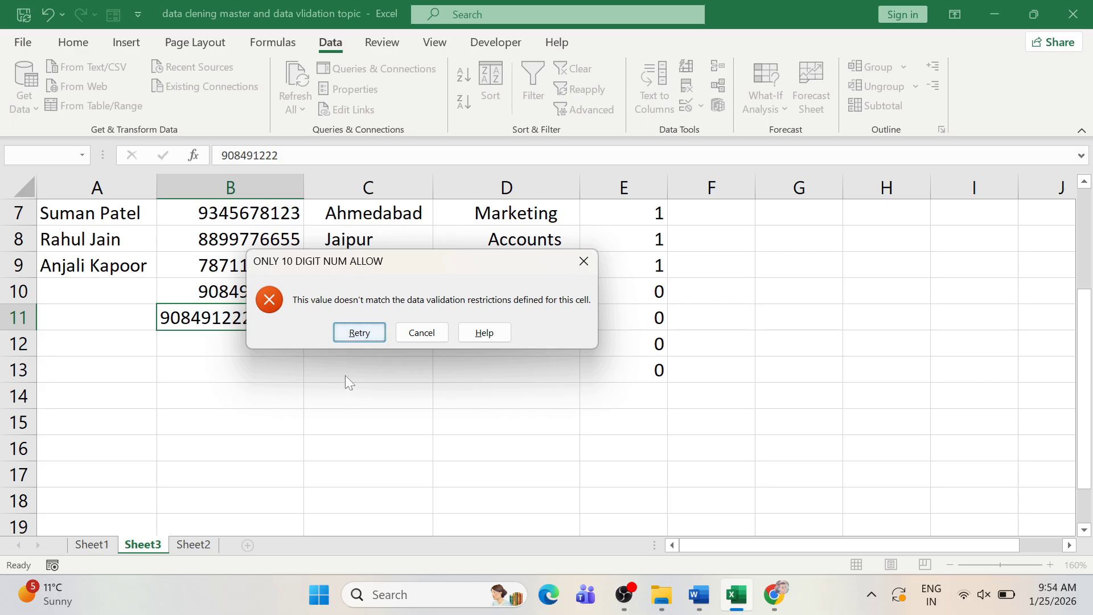
left_click(361, 337)
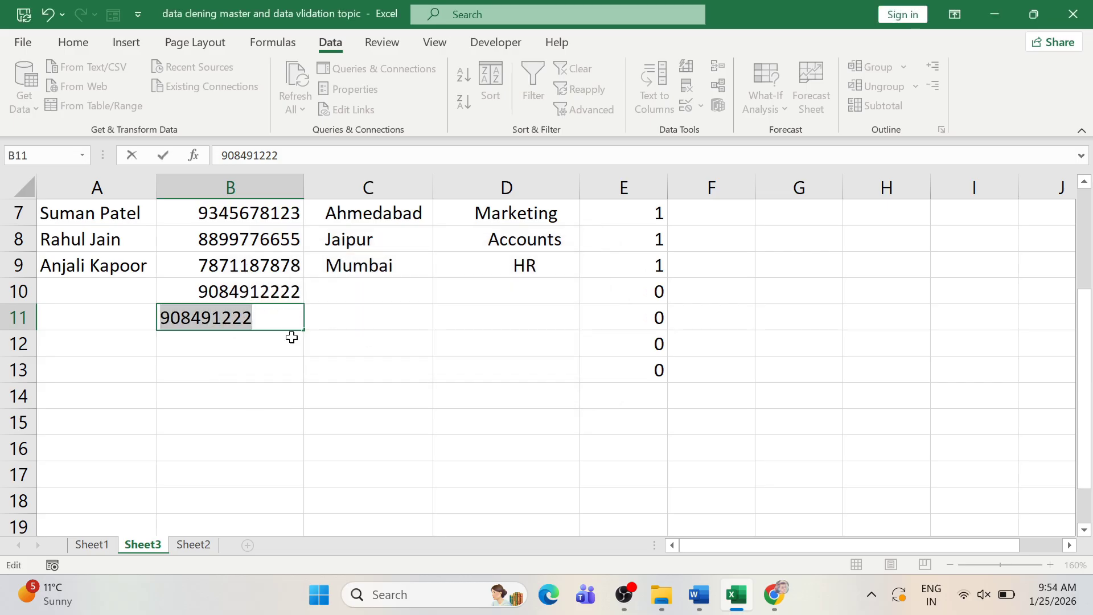
key("Return")
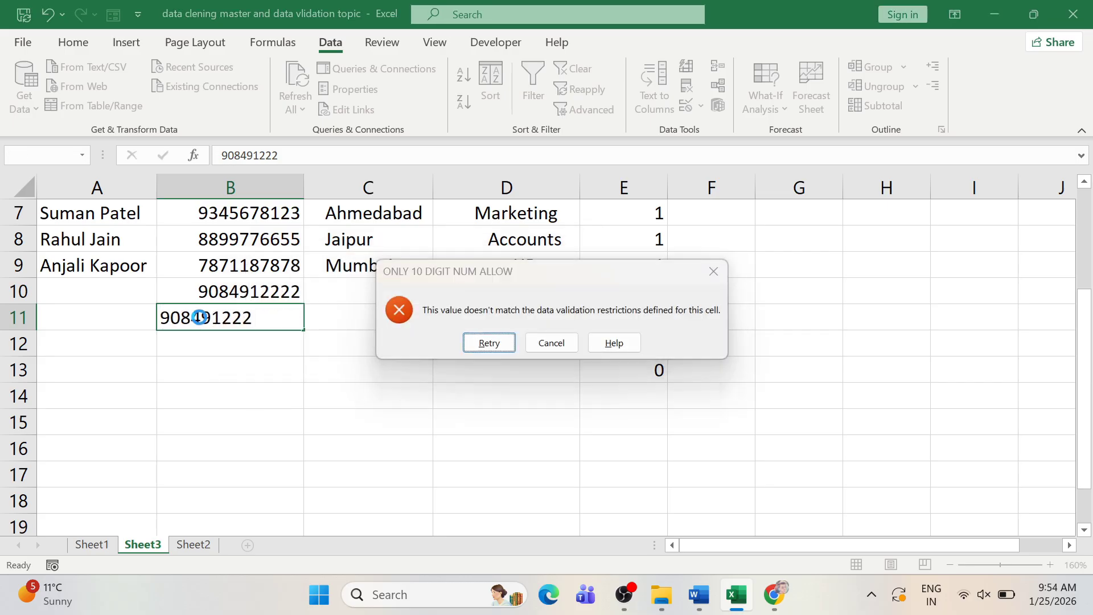
key("Return")
key("BackSpace")
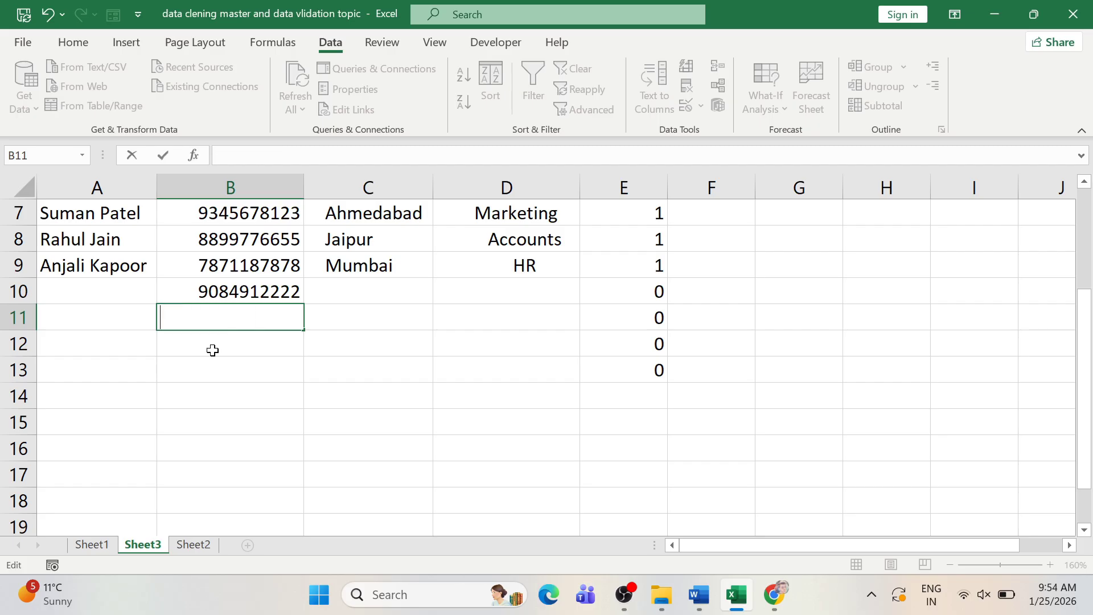
left_click(198, 344)
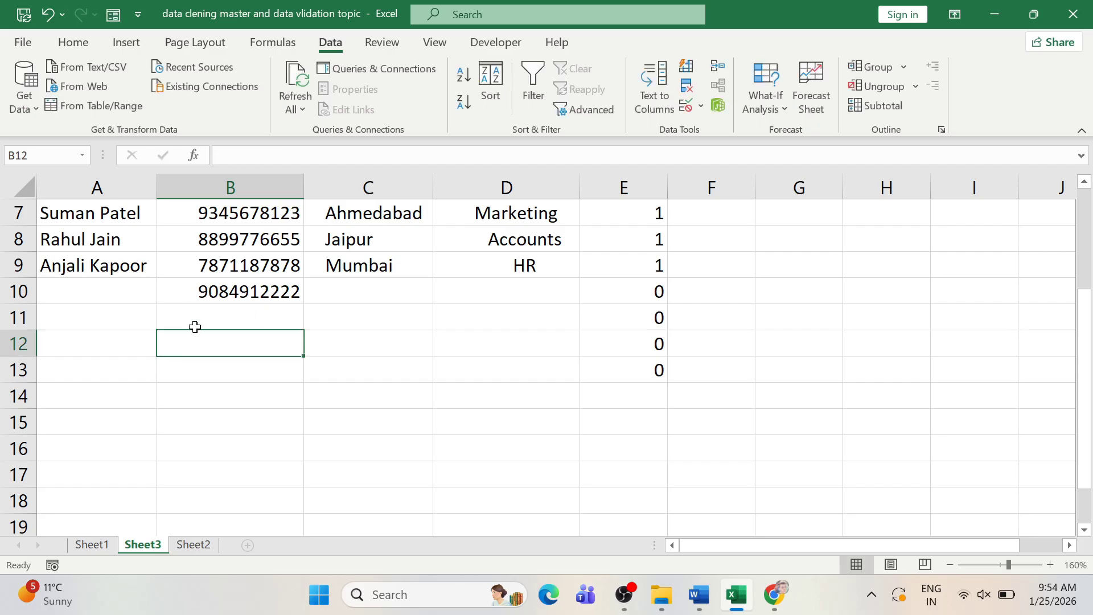
left_click(202, 319)
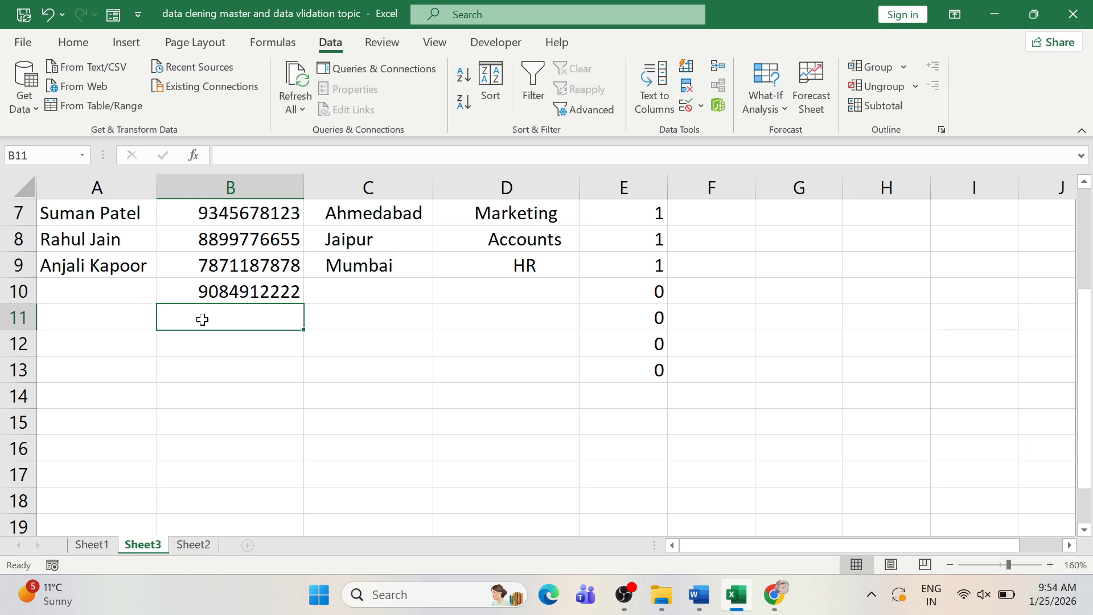
scroll(202, 320, "up", 2)
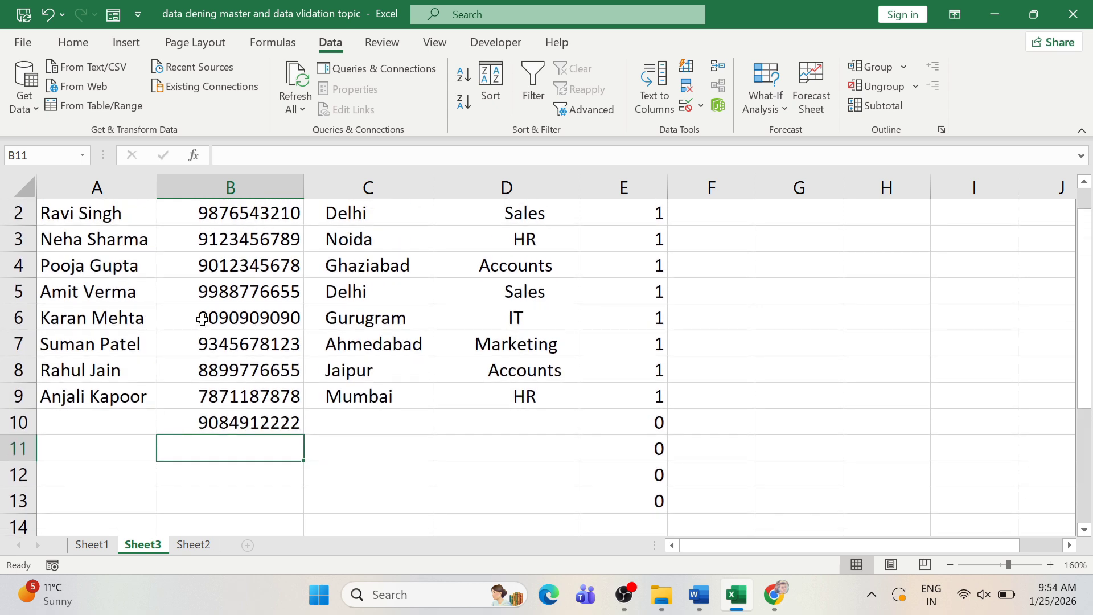
left_click(86, 416)
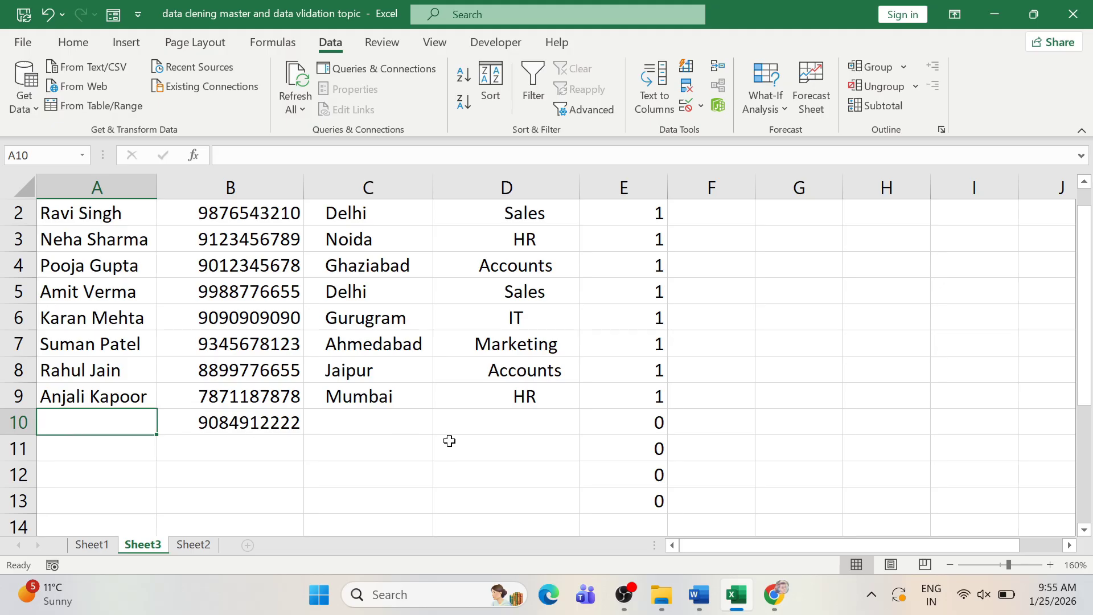
key("Right")
key("Right")
key("Right")
key("Left")
key("Left")
key("Left")
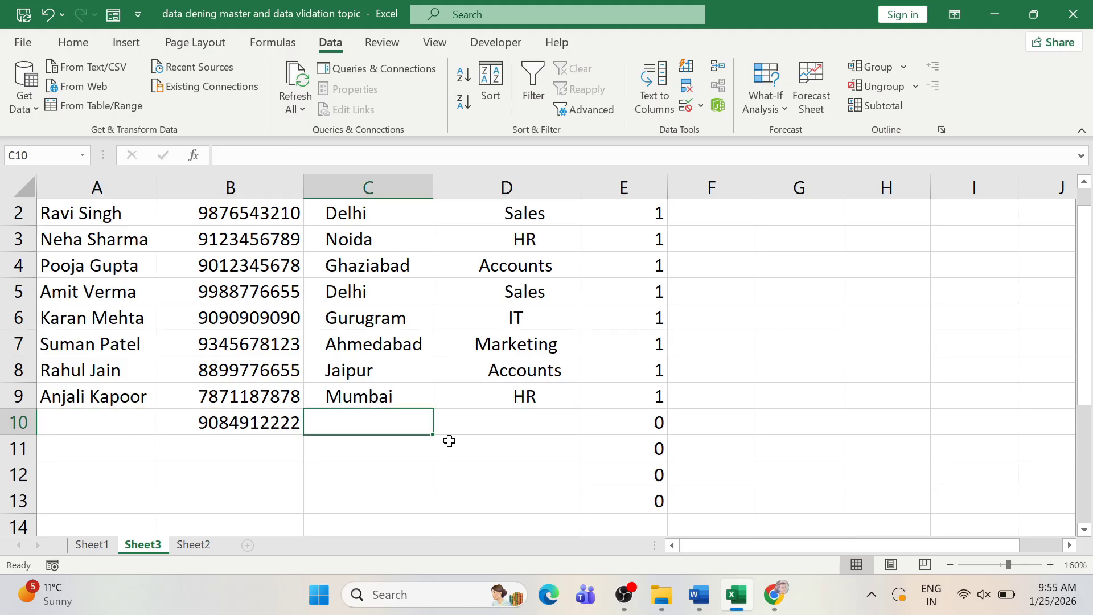
left_click(224, 367)
scroll(225, 367, "up", 1)
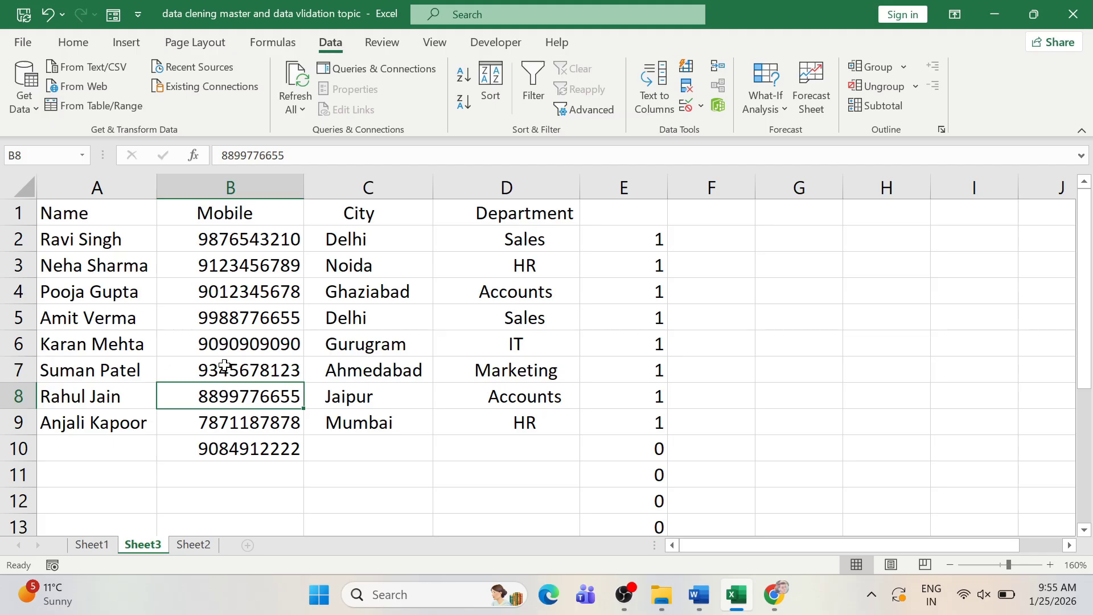
key("Up")
key("Up")
key("Up")
key("Up")
key("Up")
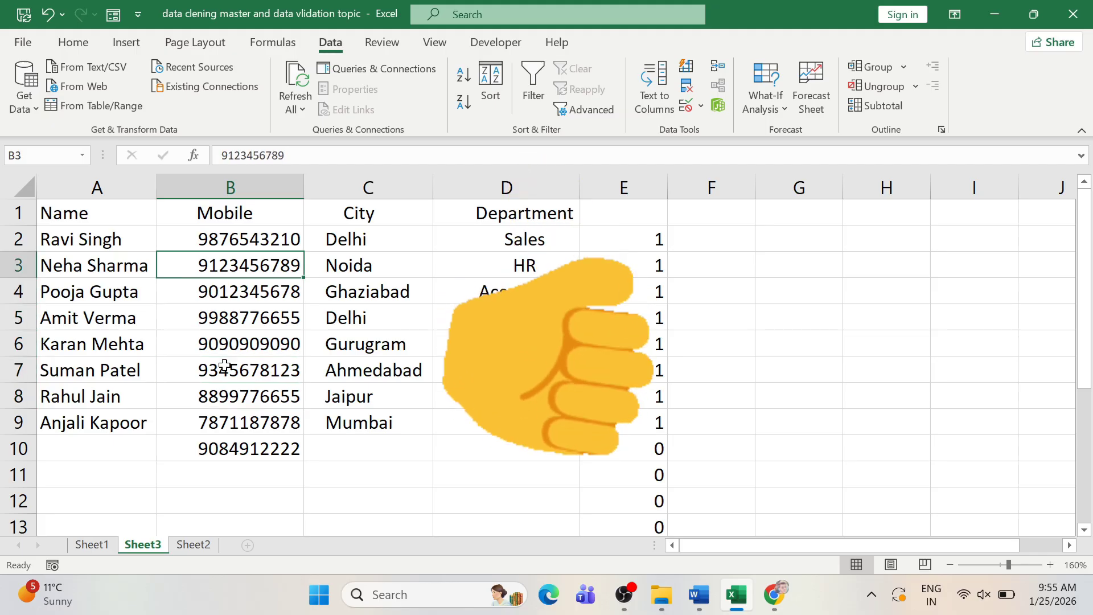